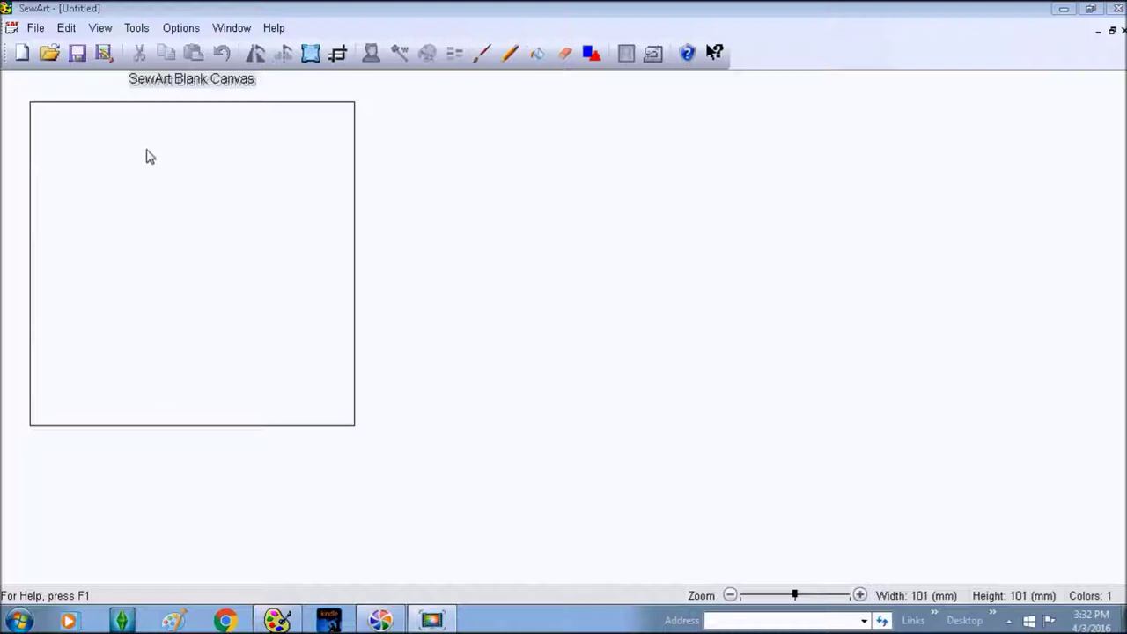
Open the Little Whale image, a 50 × 22 mm teal whale, from Desktop > Ocean Animals
{"action": "left_click", "coordinate": [35, 28]}
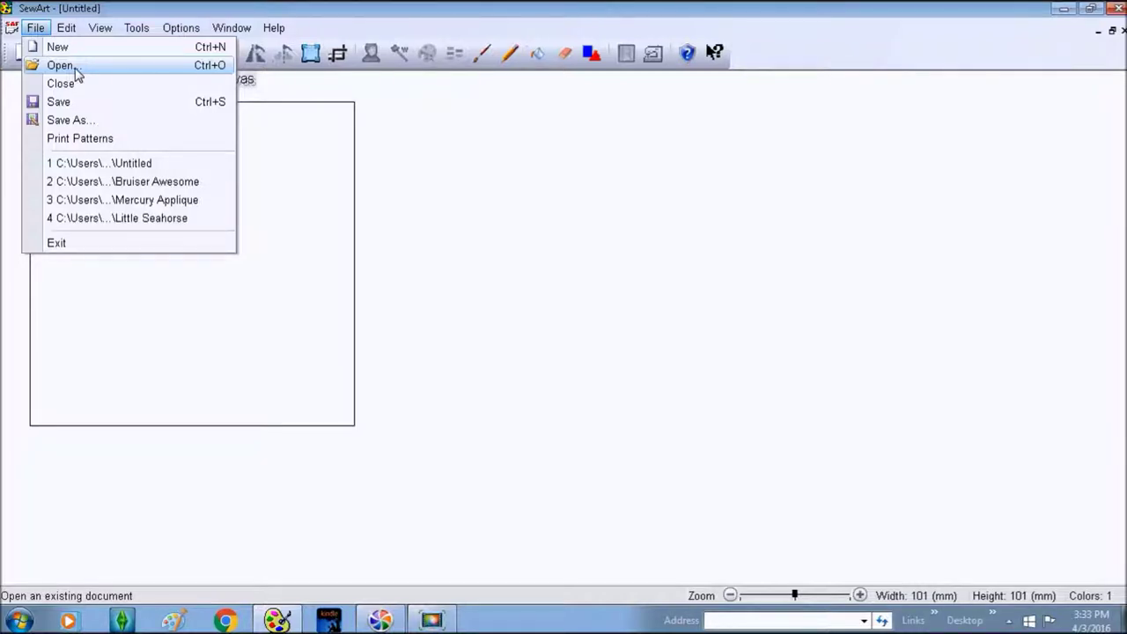
{"action": "left_click", "coordinate": [60, 65]}
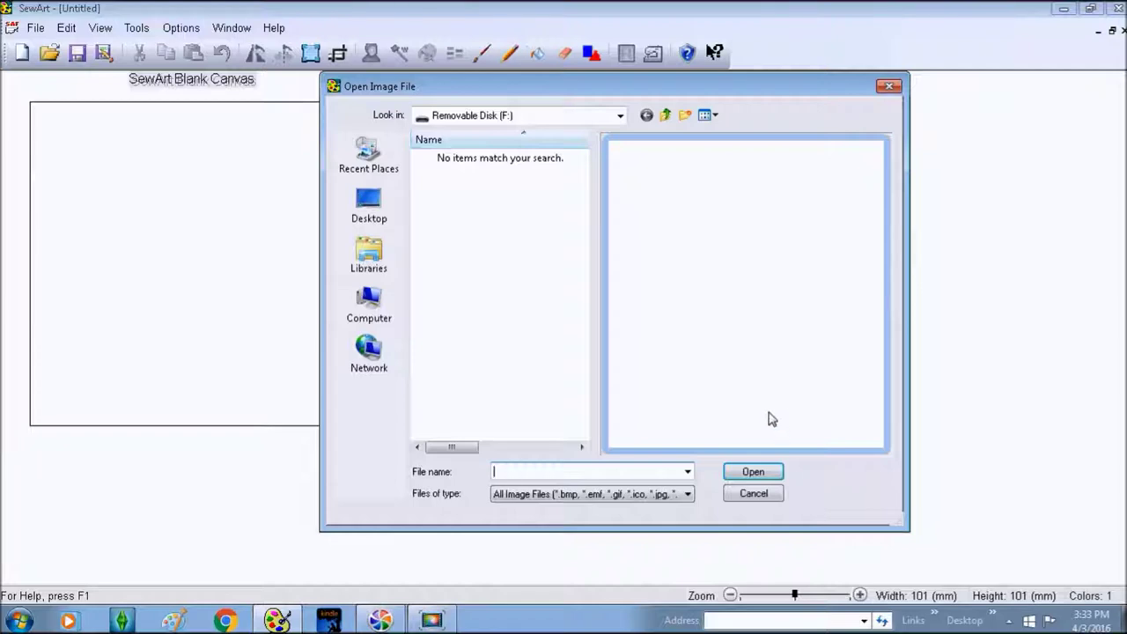
{"action": "left_click", "coordinate": [378, 214]}
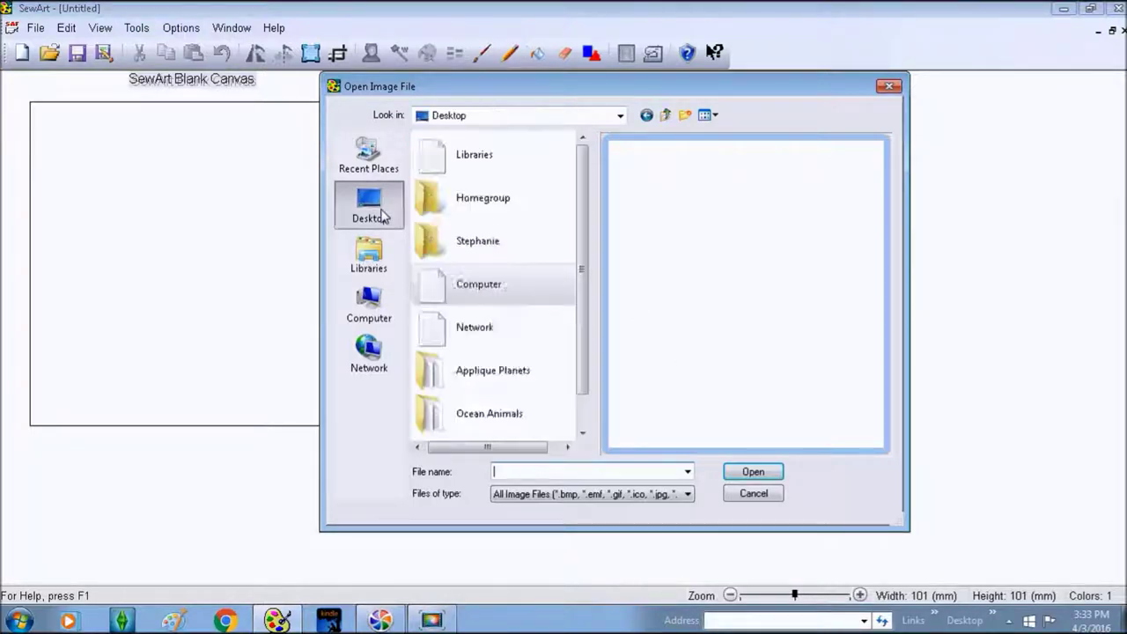
{"action": "scroll", "coordinate": [580, 334], "scroll_direction": "down", "scroll_amount": 1}
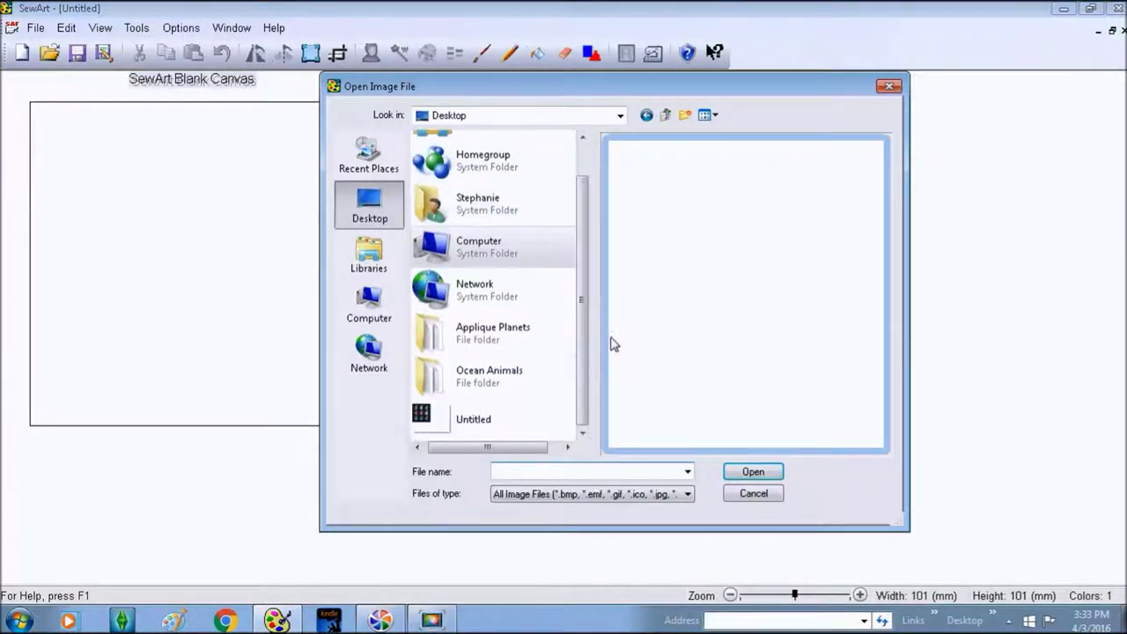
{"action": "double_click", "coordinate": [537, 384]}
{"action": "left_click_drag", "start_coordinate": [583, 204], "coordinate": [616, 431]}
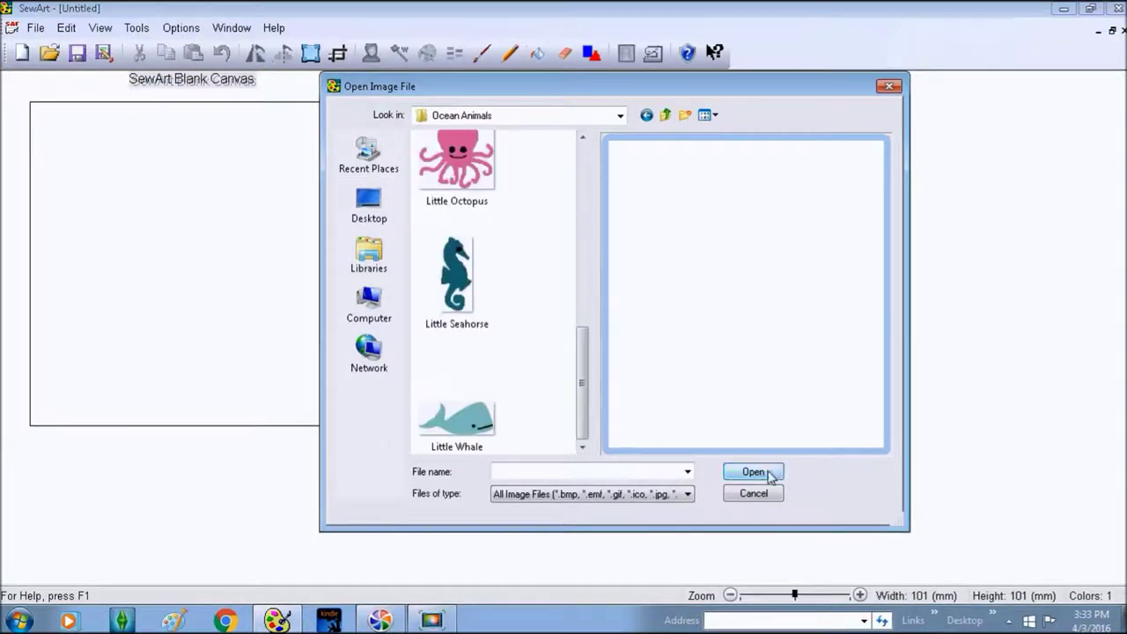
{"action": "double_click", "coordinate": [471, 429]}
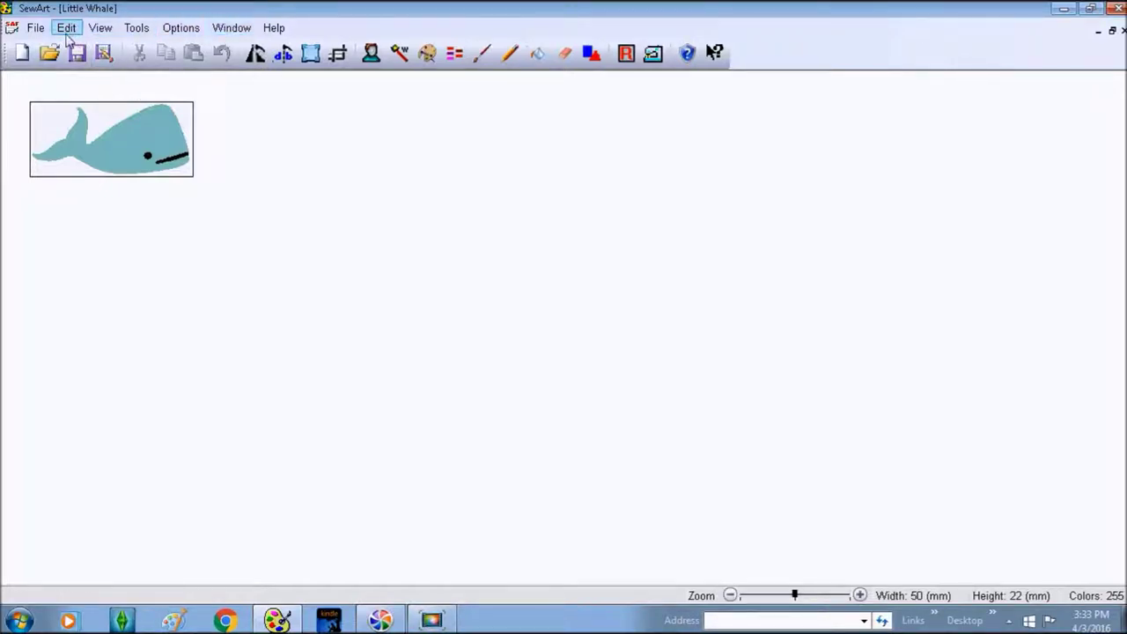
{"action": "left_click", "coordinate": [69, 38]}
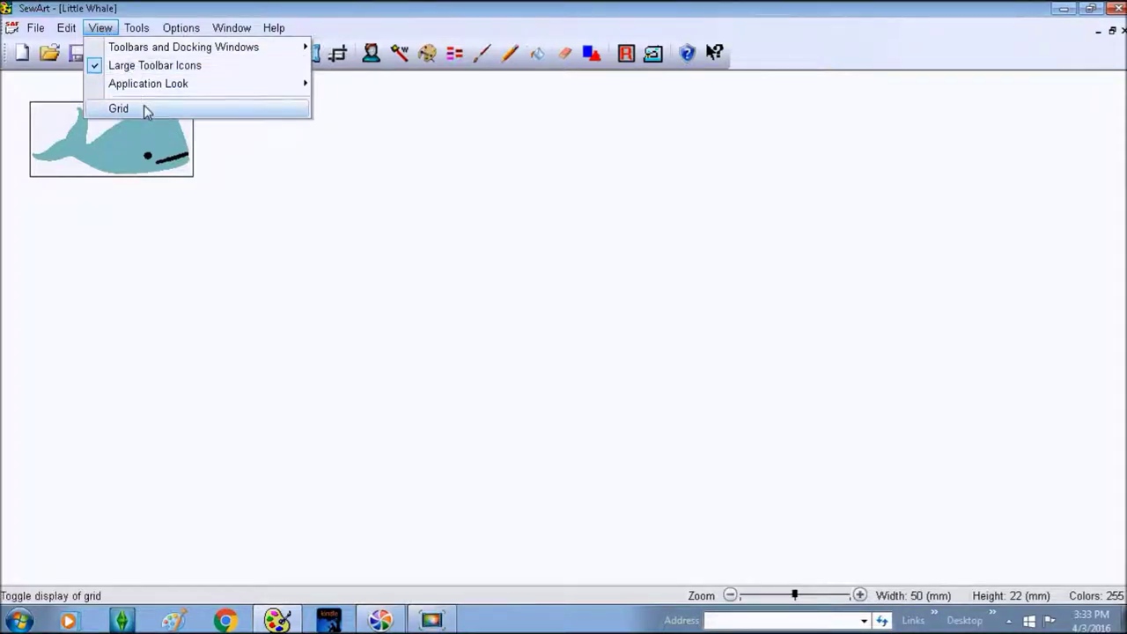
Start a blank Untitled 101 × 101 mm canvas, then show and hide the measurement grid
{"action": "left_click", "coordinate": [102, 32]}
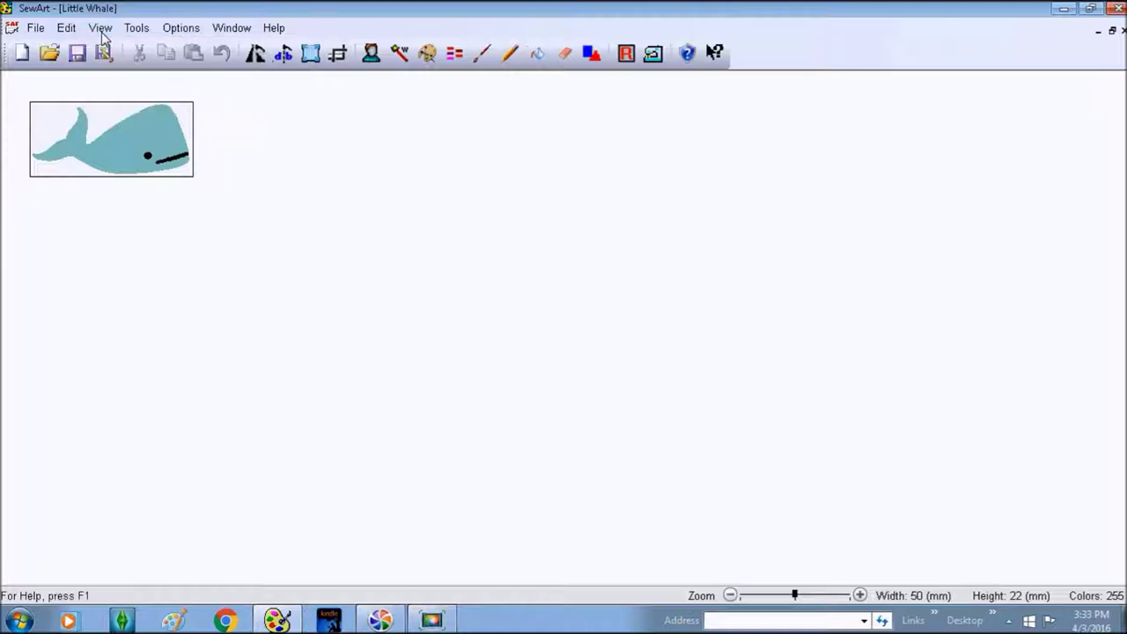
{"action": "left_click", "coordinate": [22, 53]}
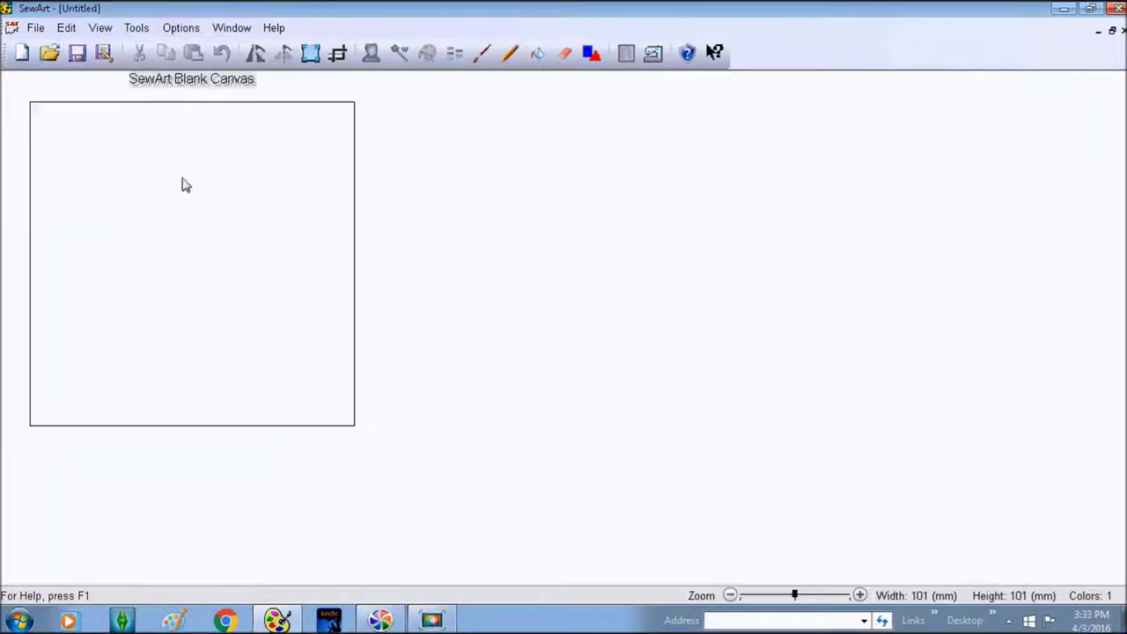
{"action": "left_click", "coordinate": [102, 30]}
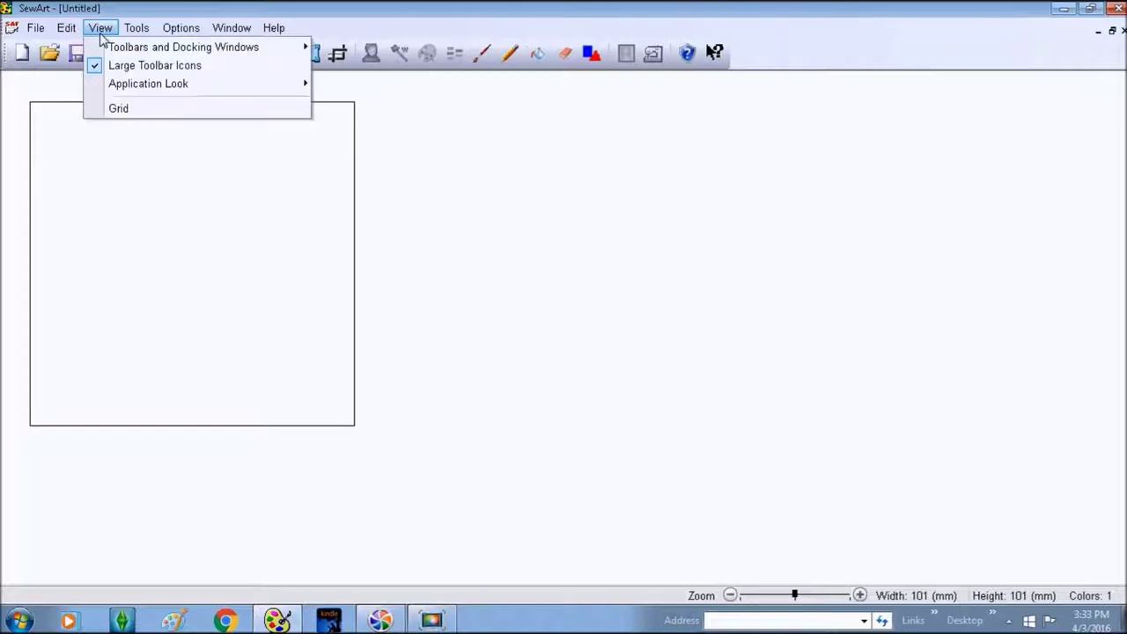
{"action": "left_click", "coordinate": [113, 108]}
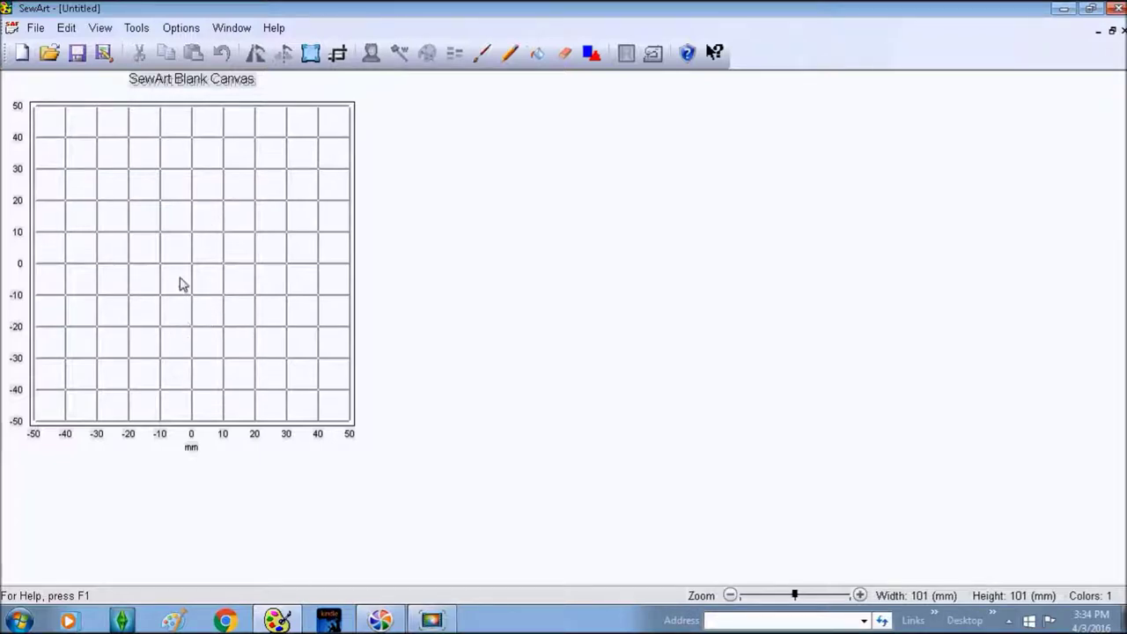
{"action": "left_click", "coordinate": [100, 29]}
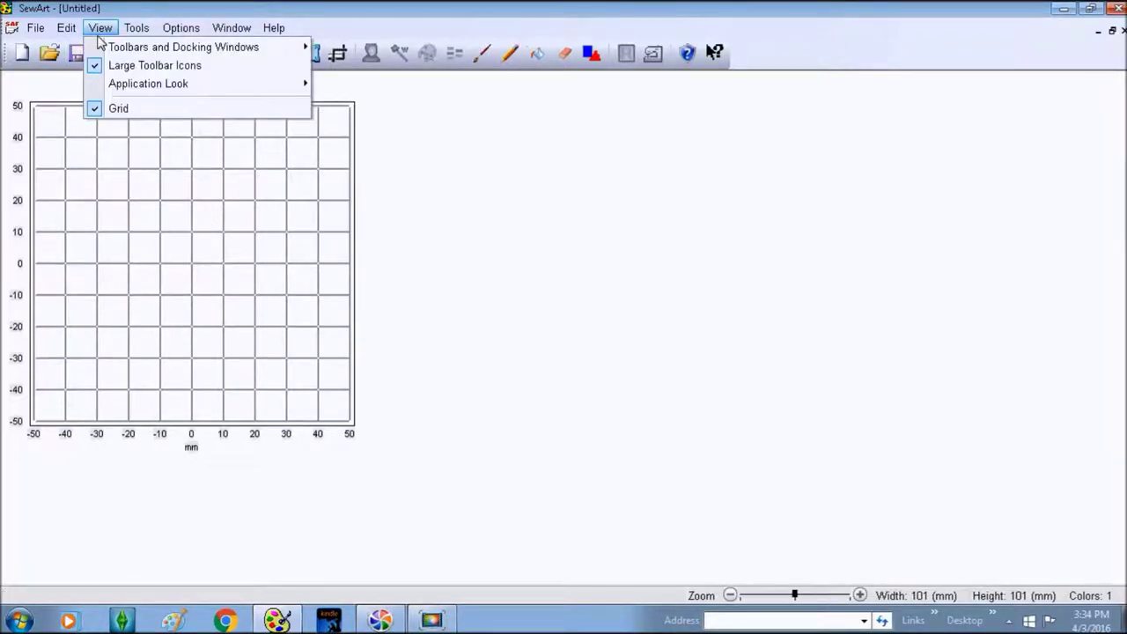
{"action": "left_click", "coordinate": [113, 117]}
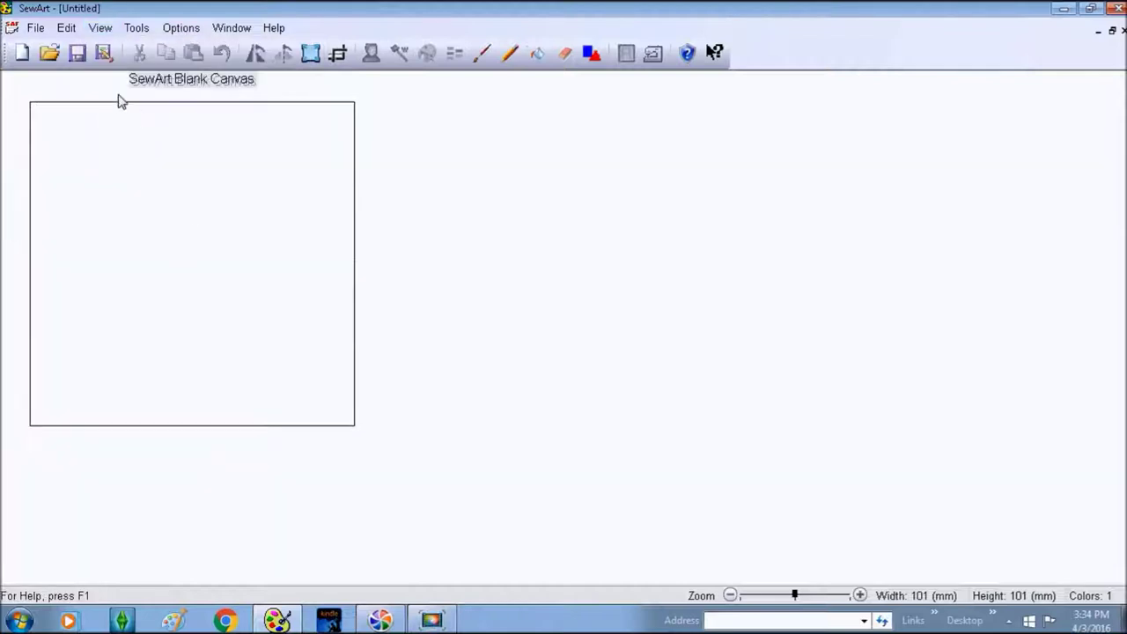
{"action": "left_click", "coordinate": [127, 35]}
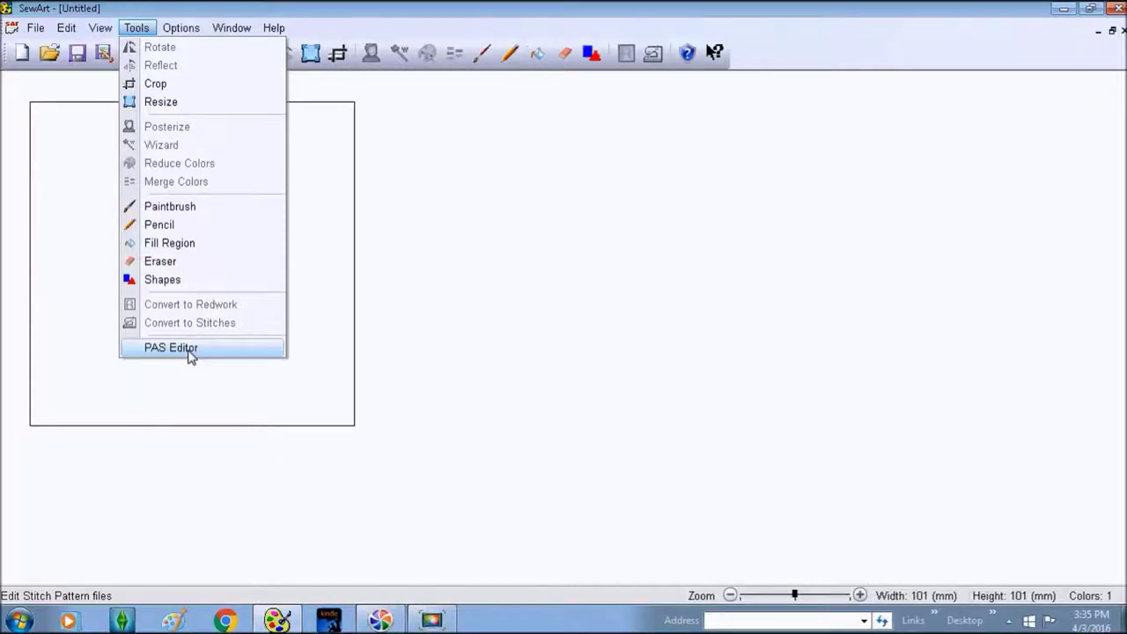
{"action": "left_click", "coordinate": [326, 406]}
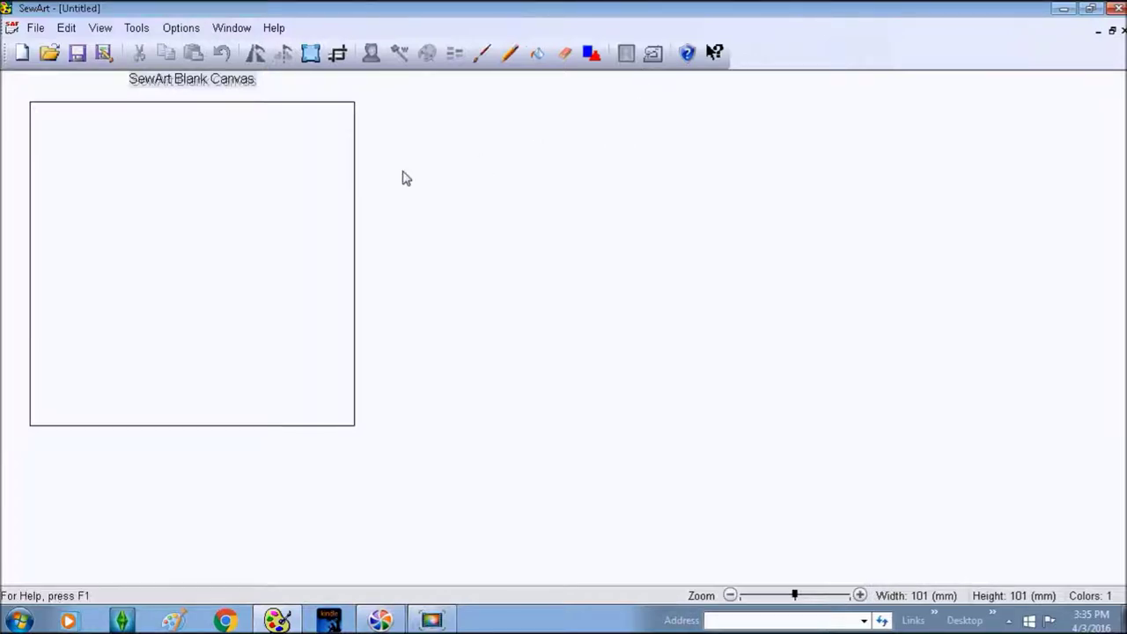
{"action": "left_click", "coordinate": [180, 31]}
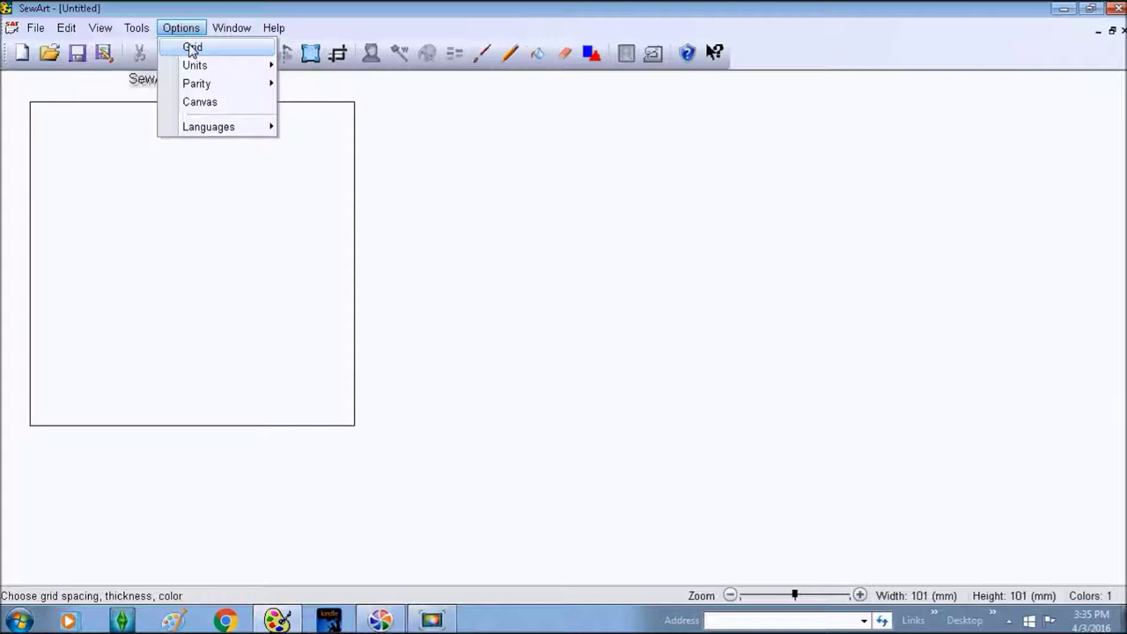
{"action": "left_click", "coordinate": [191, 50]}
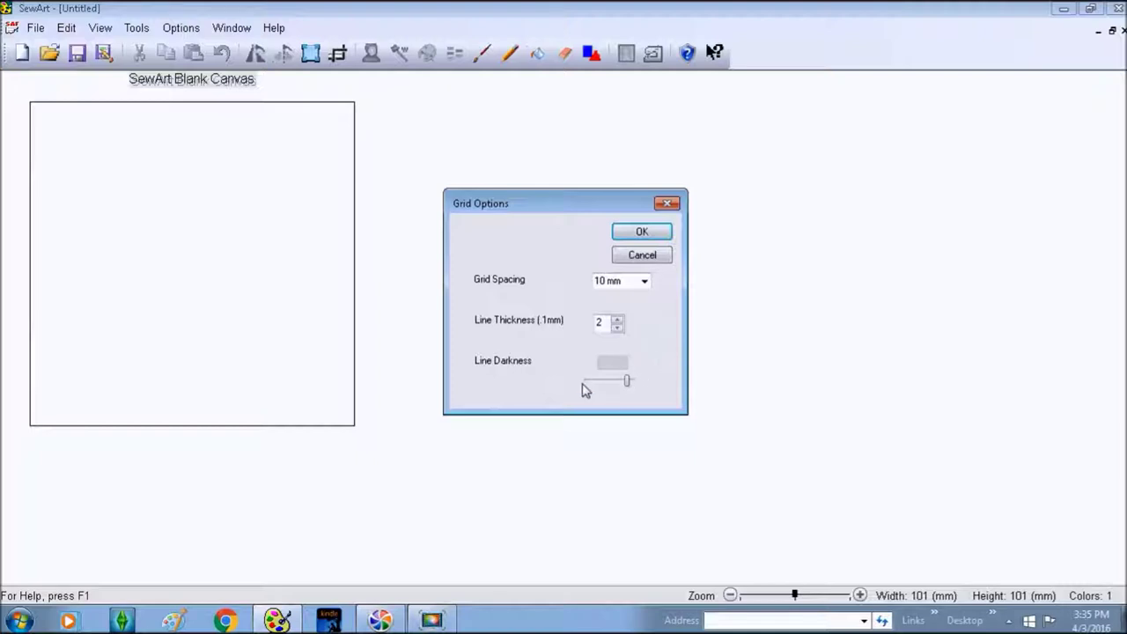
{"action": "left_click_drag", "start_coordinate": [626, 381], "coordinate": [655, 389]}
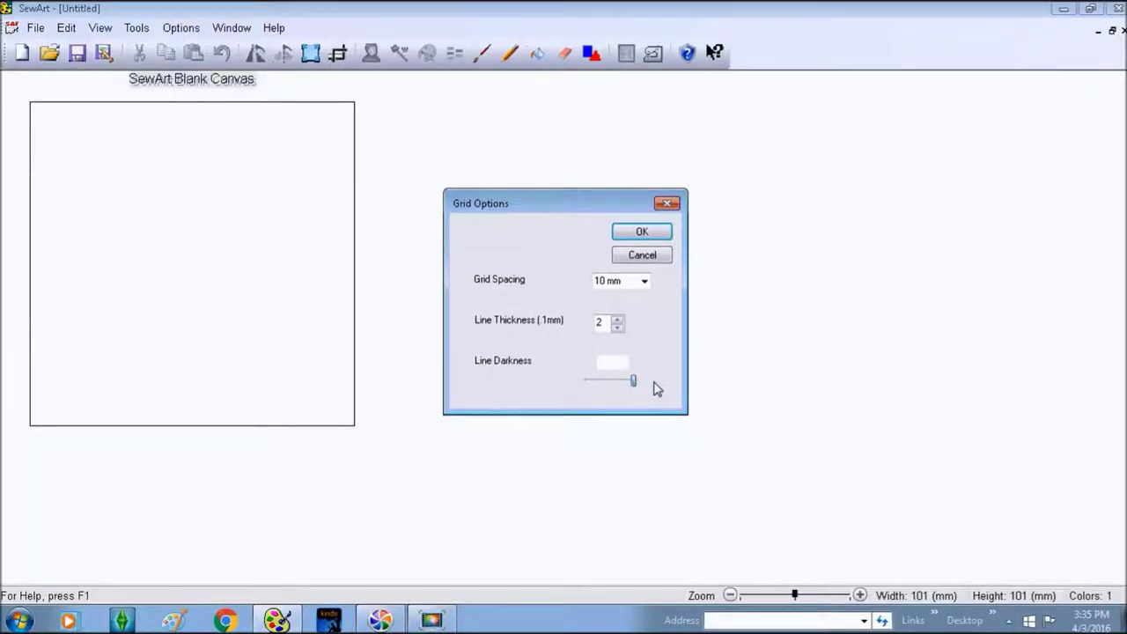
{"action": "left_click", "coordinate": [654, 257]}
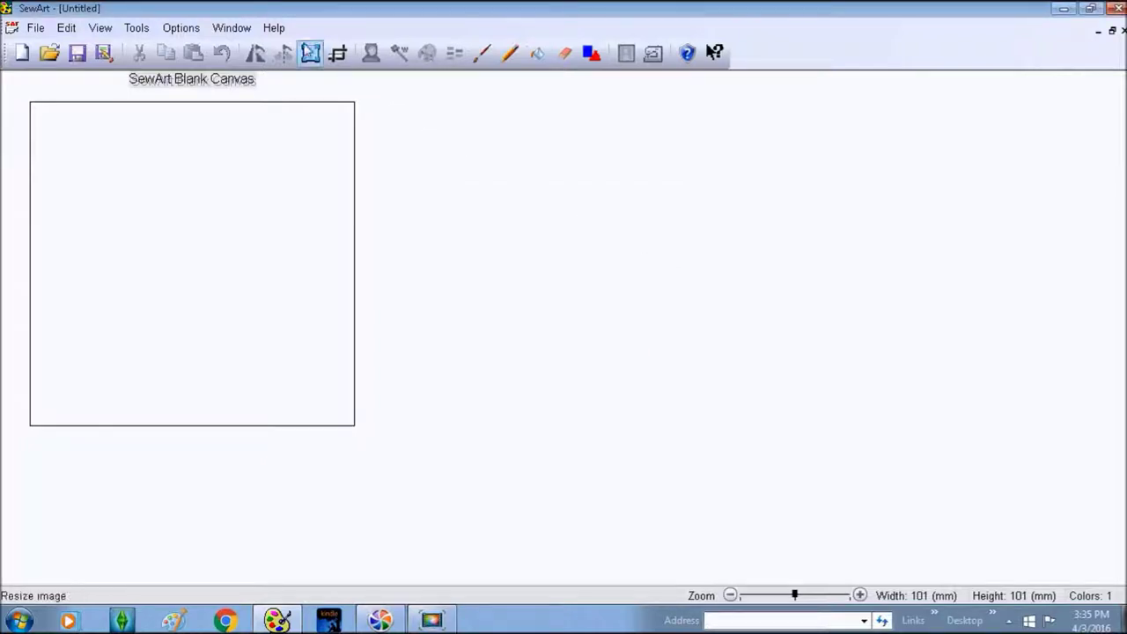
{"action": "left_click", "coordinate": [181, 27]}
{"action": "mouse_move", "coordinate": [196, 71]}
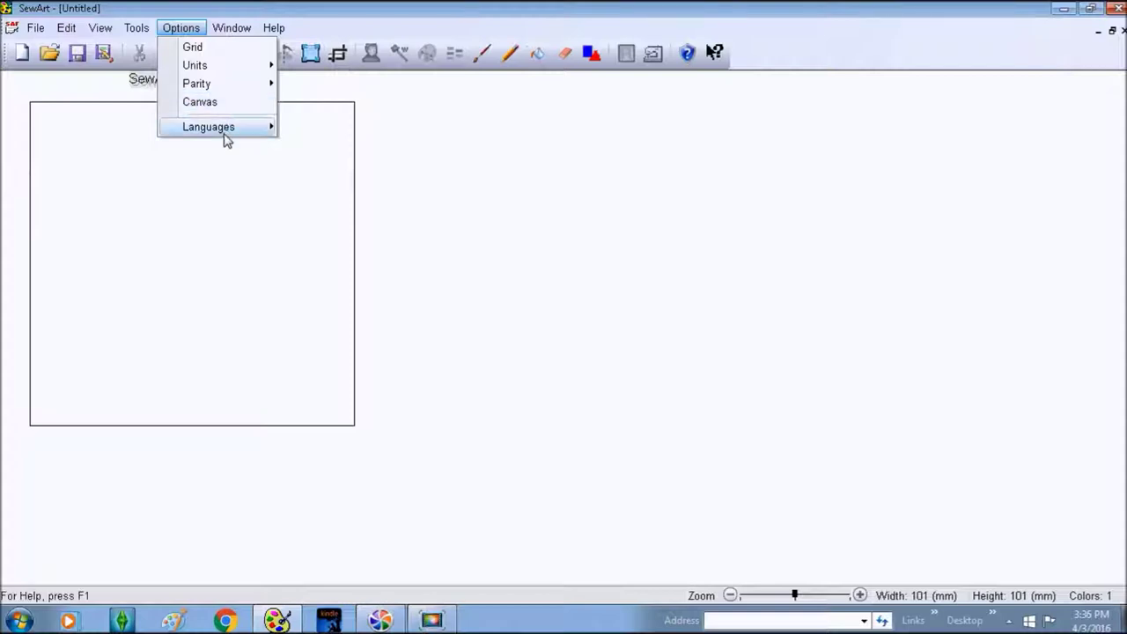
{"action": "mouse_move", "coordinate": [226, 141]}
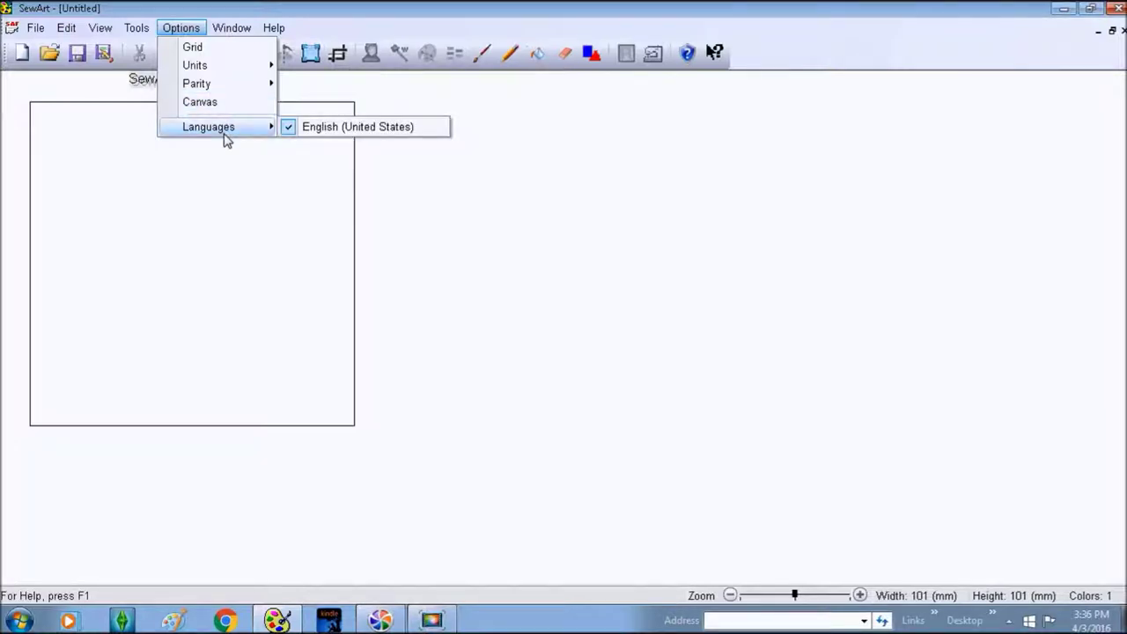
{"action": "mouse_move", "coordinate": [226, 32]}
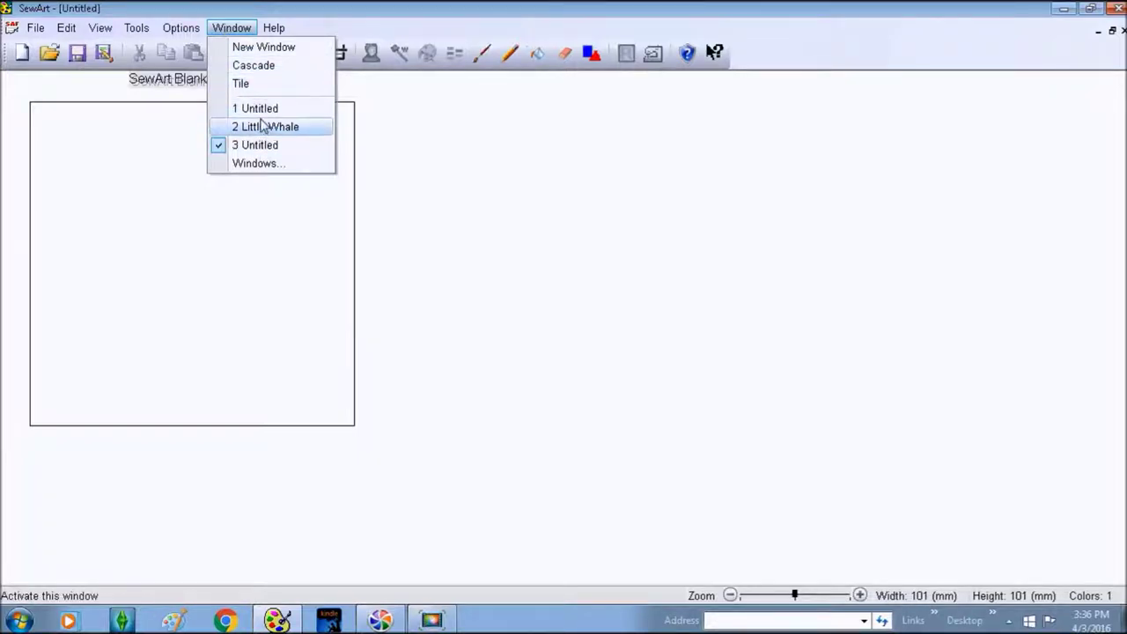
{"action": "mouse_move", "coordinate": [275, 29]}
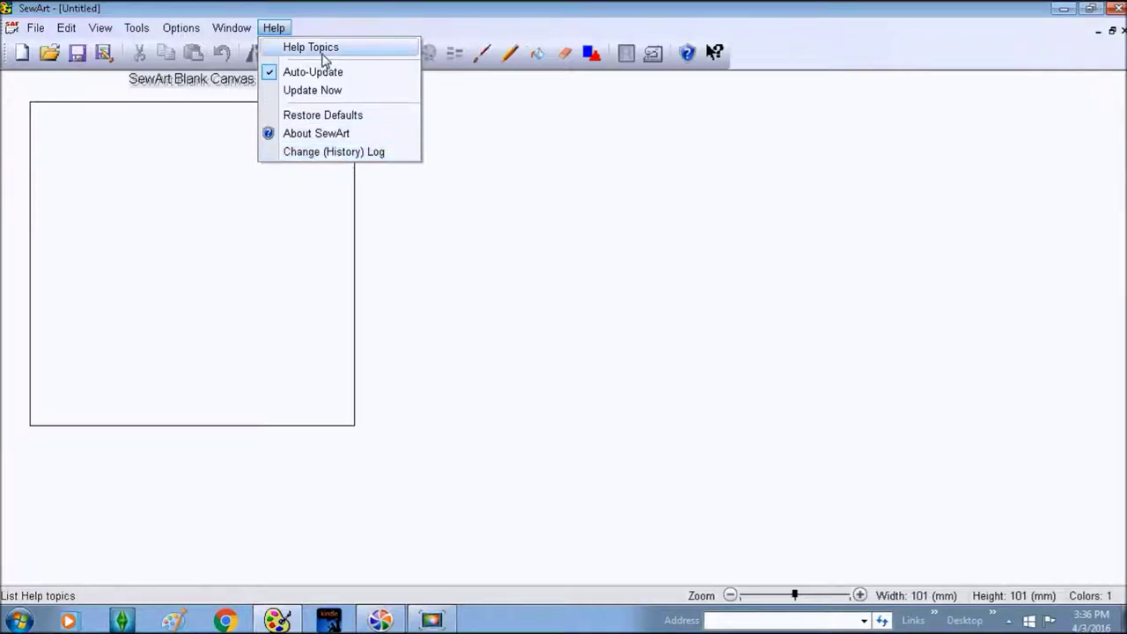
{"action": "left_click", "coordinate": [514, 135]}
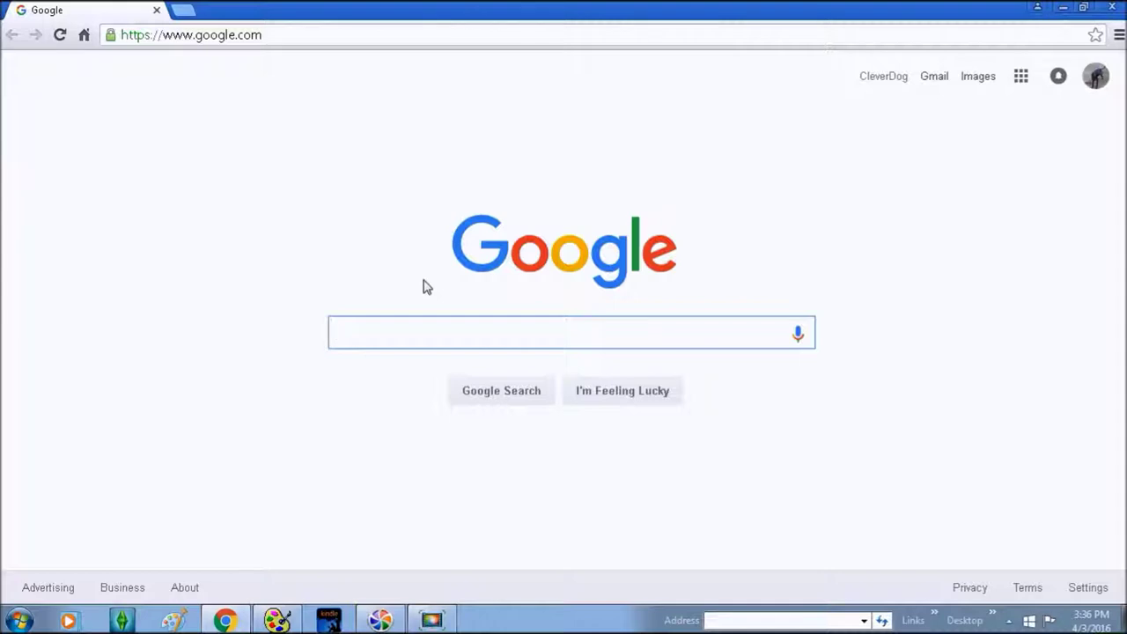
Search Google Images for 'flower silhouette' and scroll through the results
{"action": "type", "text": "f"}
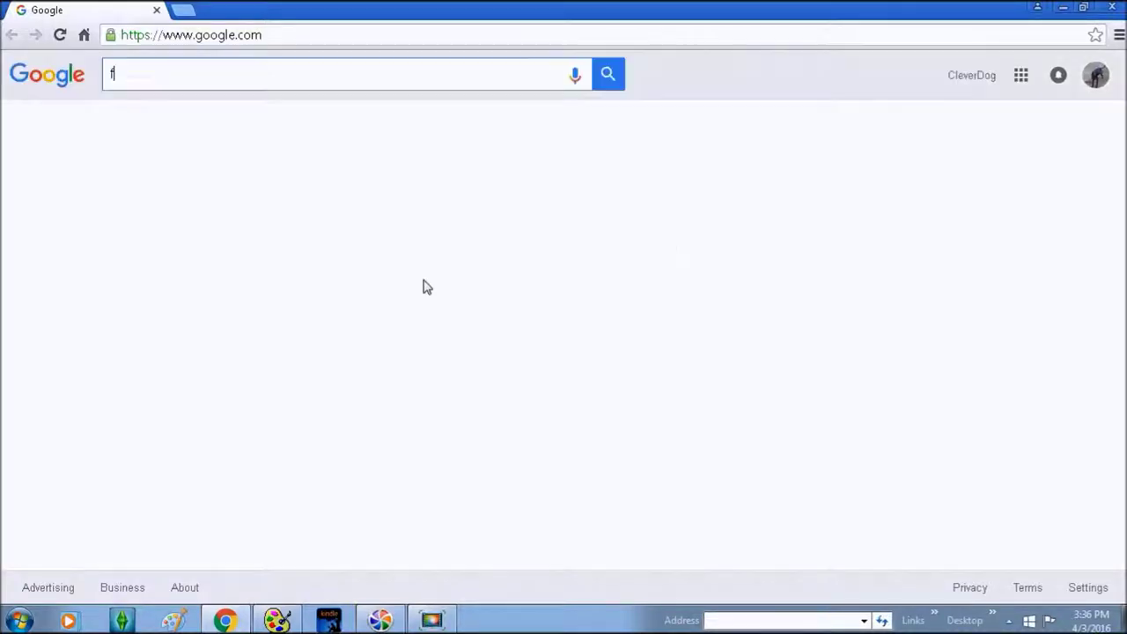
{"action": "type", "text": "lower"}
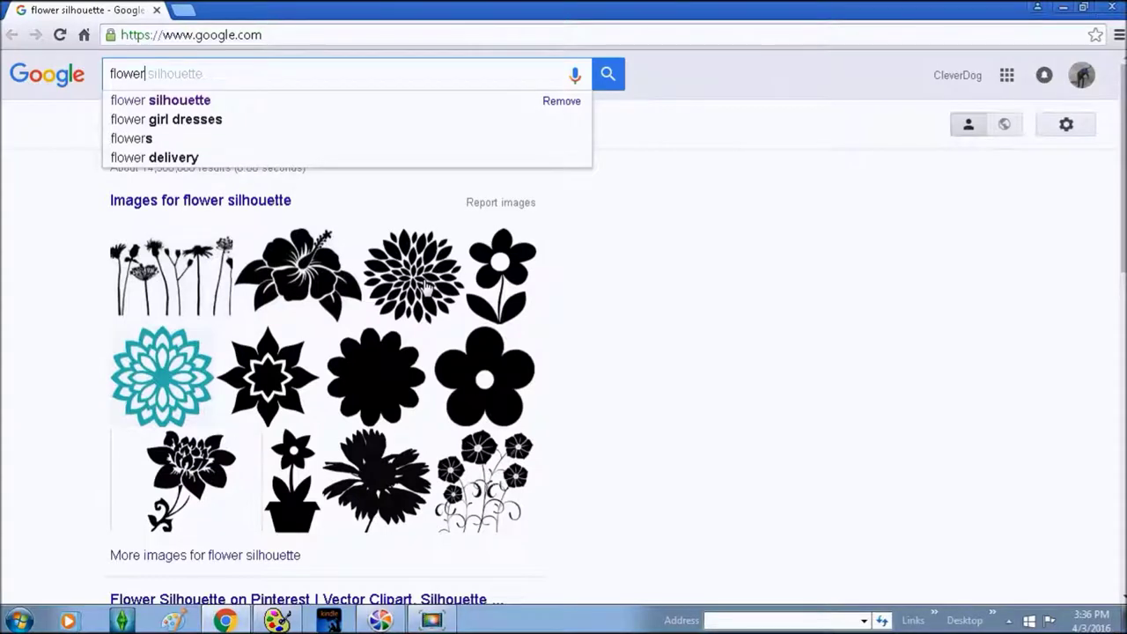
{"action": "left_click", "coordinate": [264, 207]}
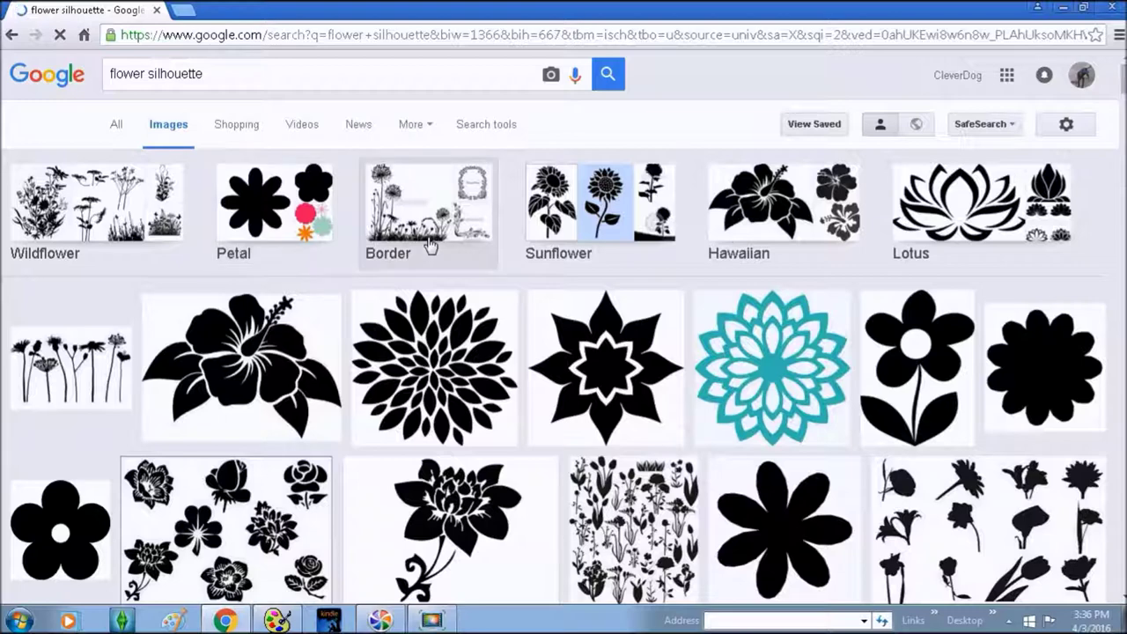
{"action": "scroll", "coordinate": [429, 247], "scroll_direction": "down", "scroll_amount": 1}
{"action": "scroll", "coordinate": [429, 247], "scroll_direction": "down", "scroll_amount": 1}
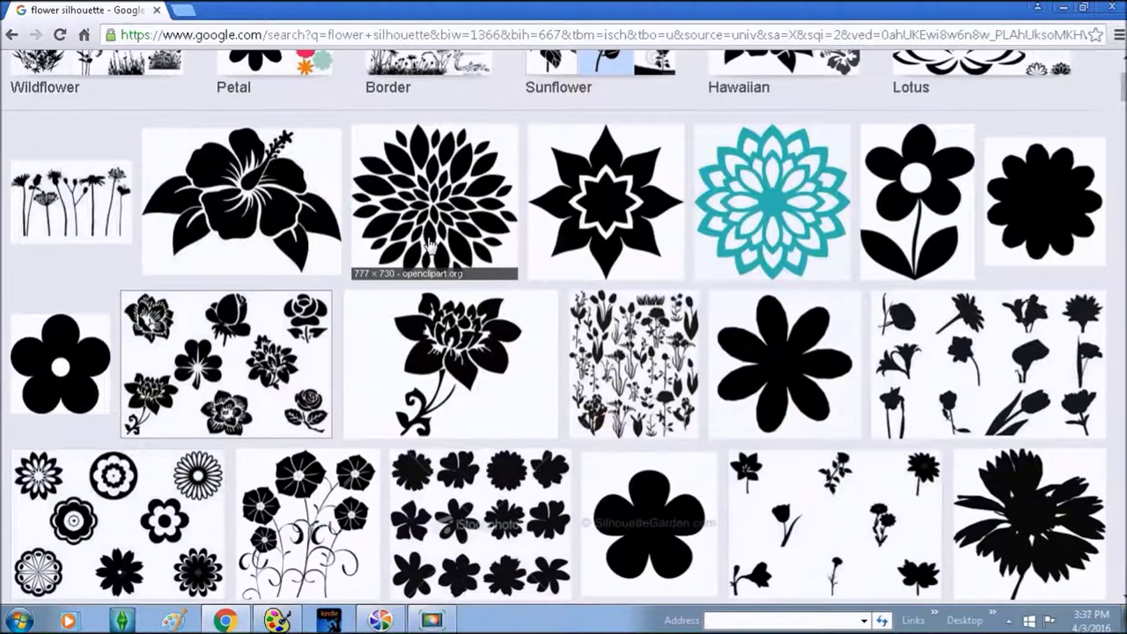
{"action": "scroll", "coordinate": [429, 245], "scroll_direction": "down", "scroll_amount": 1}
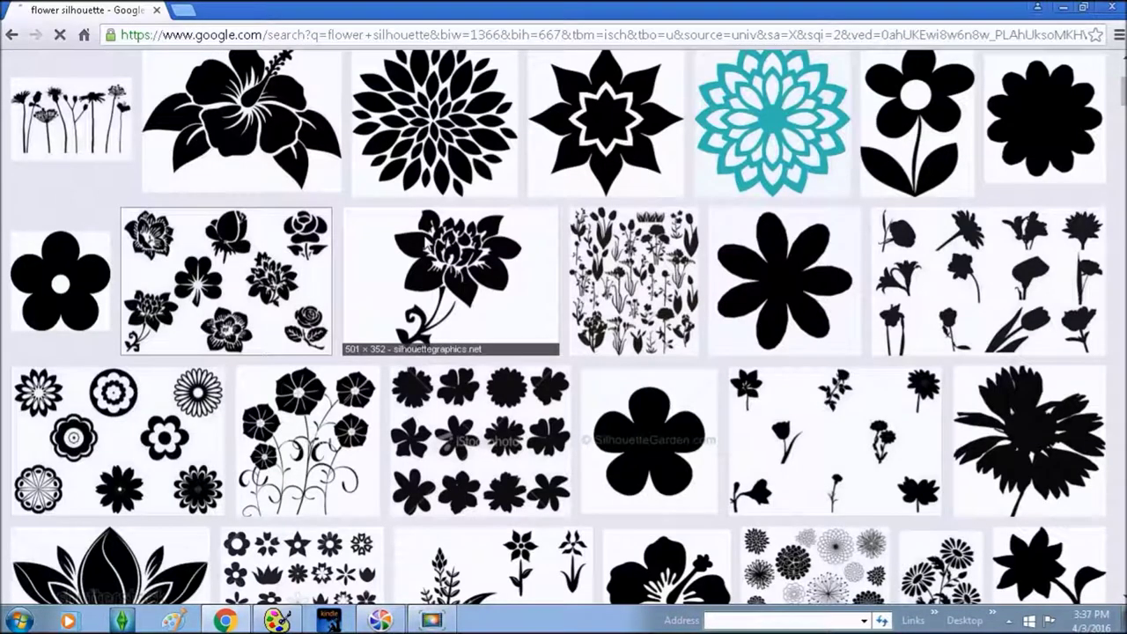
{"action": "scroll", "coordinate": [427, 244], "scroll_direction": "down", "scroll_amount": 1}
Preview and close the daisy silhouette, then copy the five-petal flower silhouette image
{"action": "left_click", "coordinate": [39, 224]}
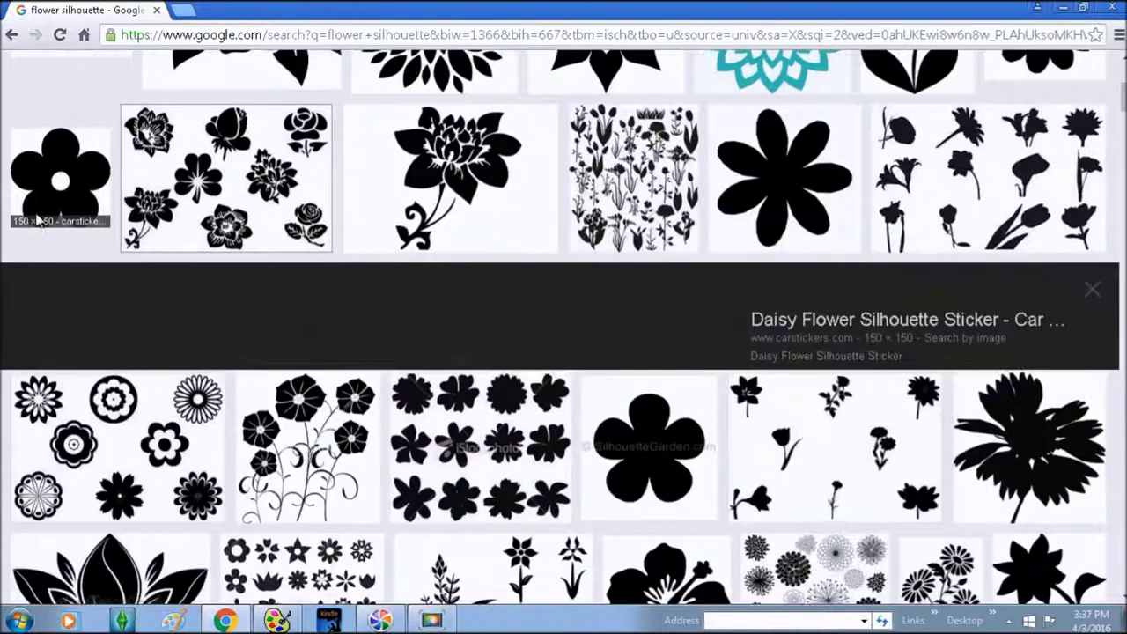
{"action": "right_click", "coordinate": [366, 349]}
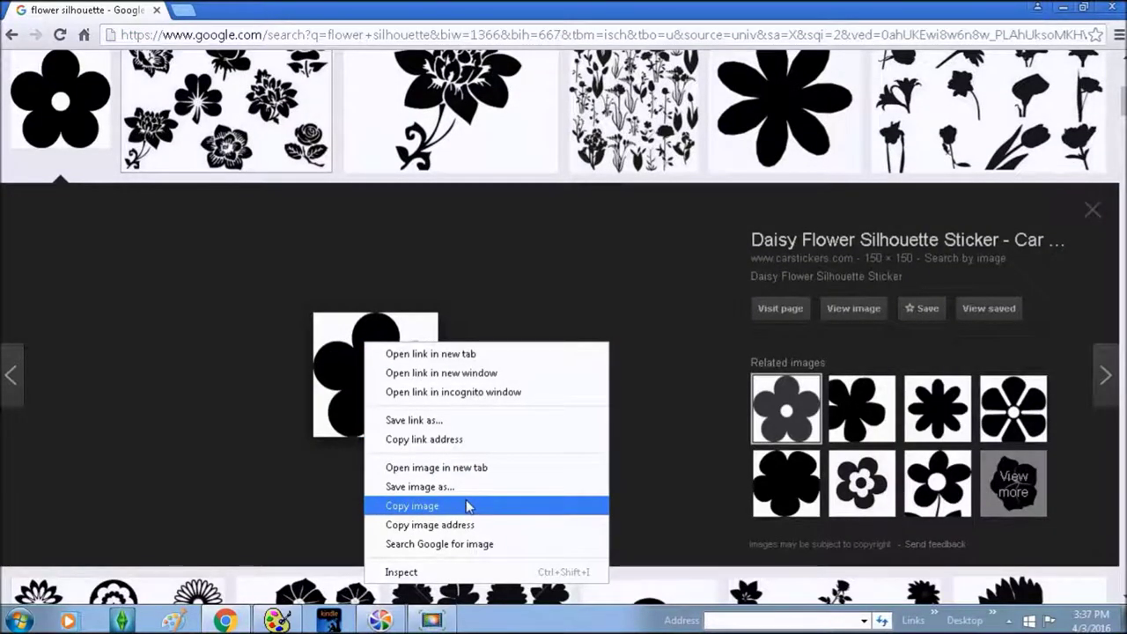
{"action": "left_click", "coordinate": [1092, 210]}
{"action": "left_click", "coordinate": [1092, 210]}
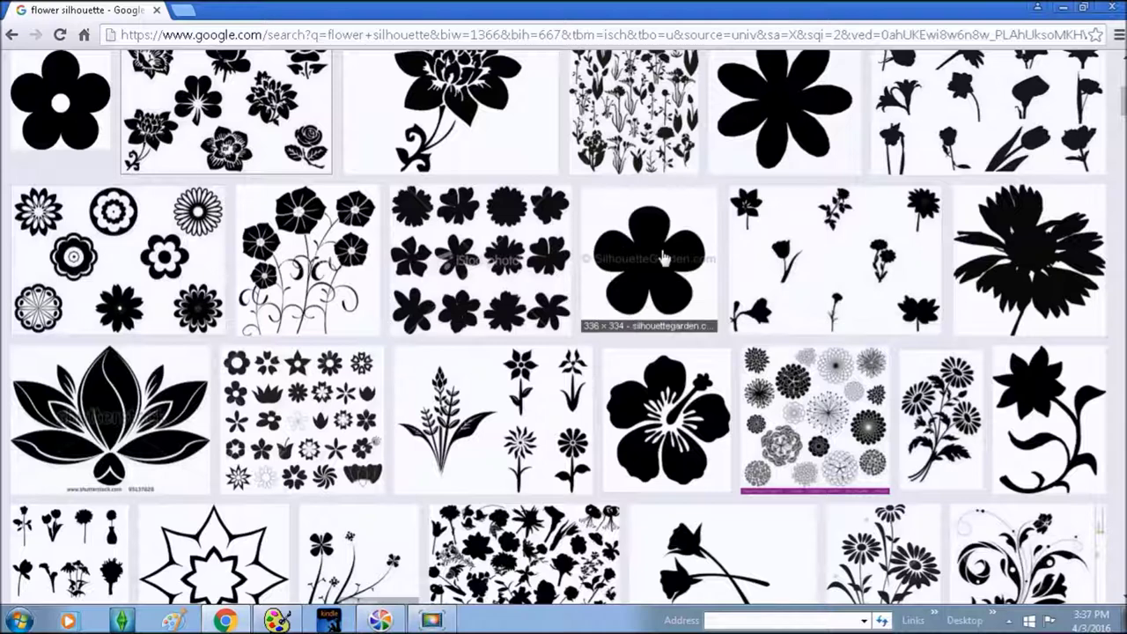
{"action": "right_click", "coordinate": [667, 256]}
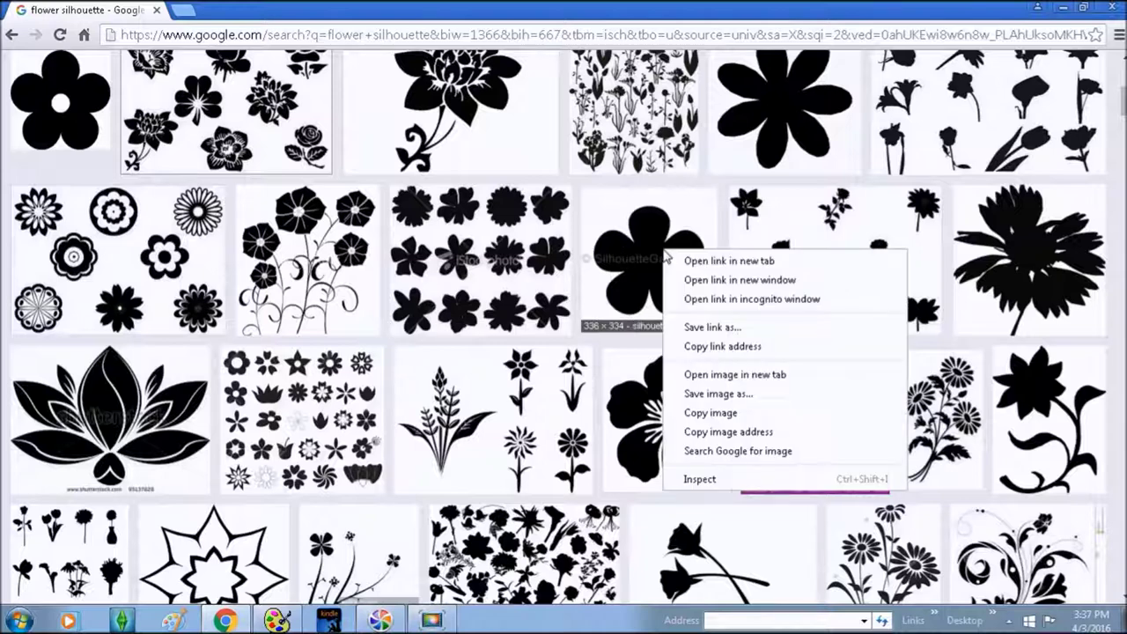
{"action": "left_click", "coordinate": [733, 420]}
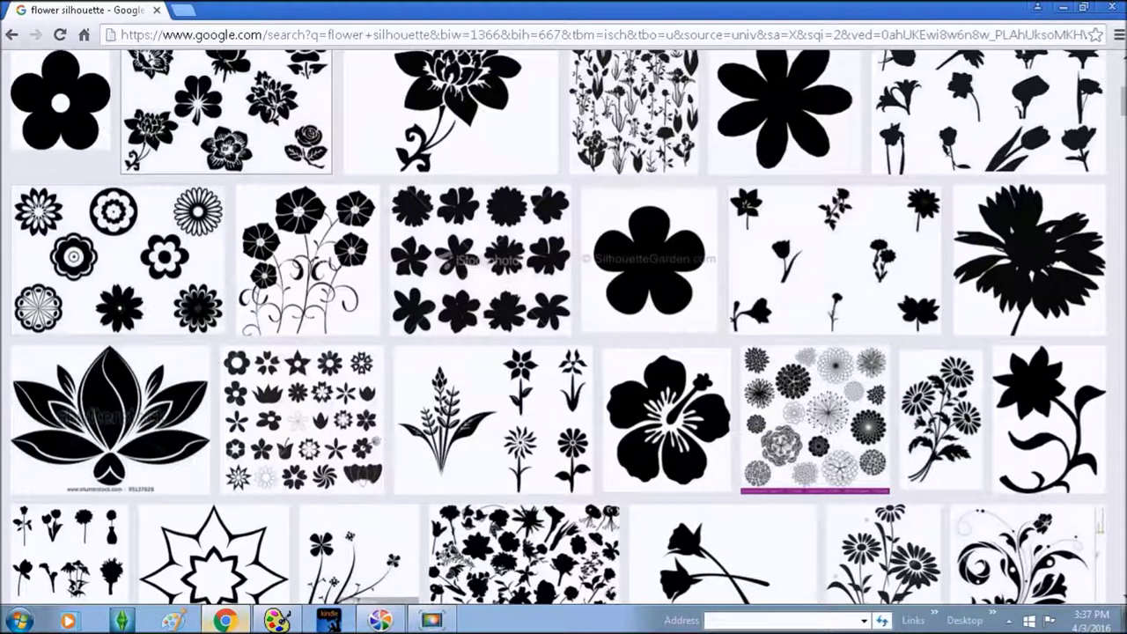
{"action": "left_click", "coordinate": [276, 621]}
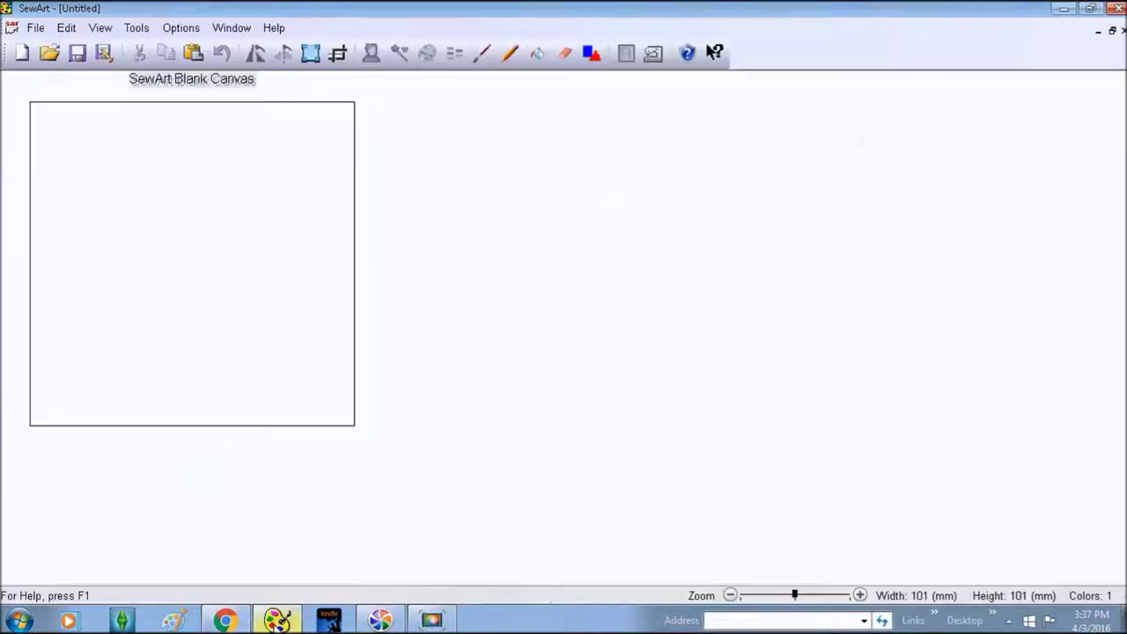
{"action": "left_click", "coordinate": [69, 29]}
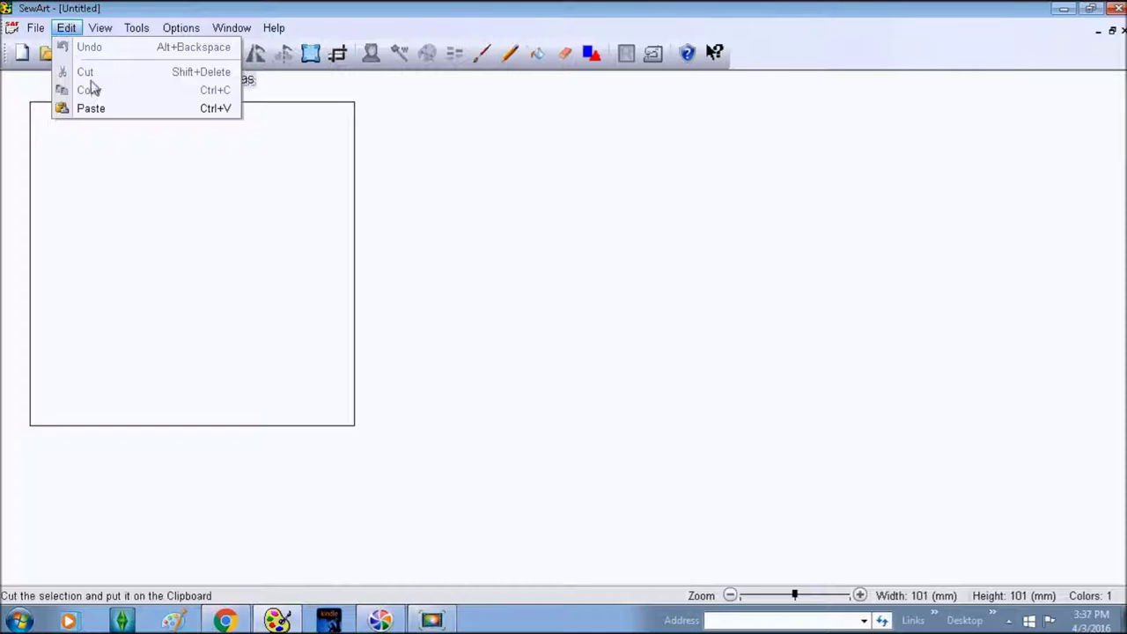
{"action": "left_click", "coordinate": [101, 113]}
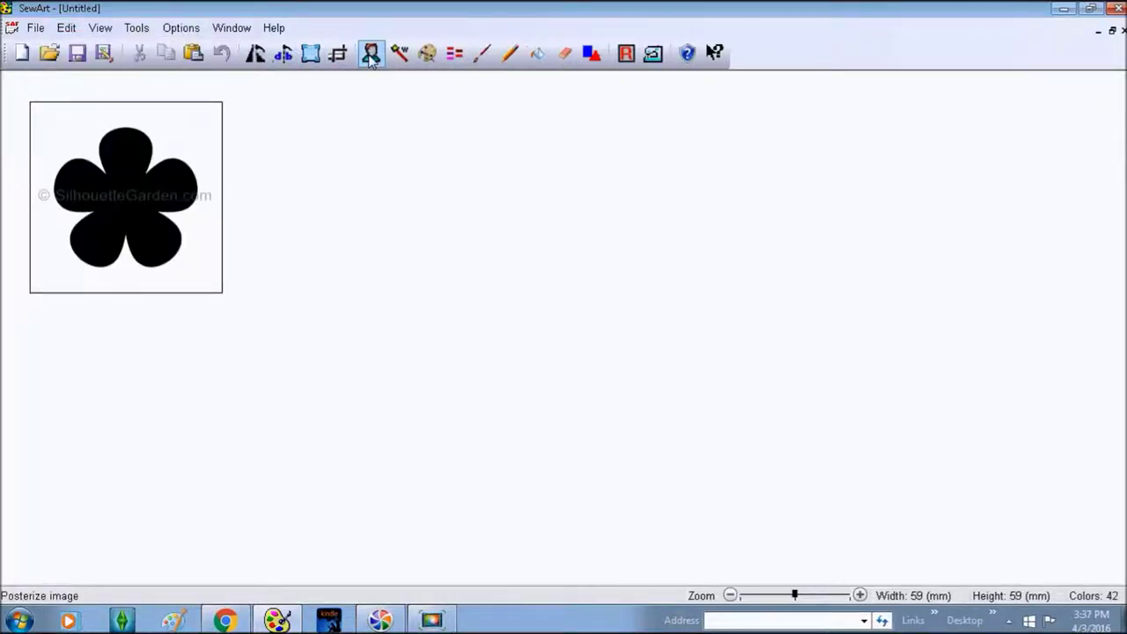
{"action": "left_click", "coordinate": [428, 53]}
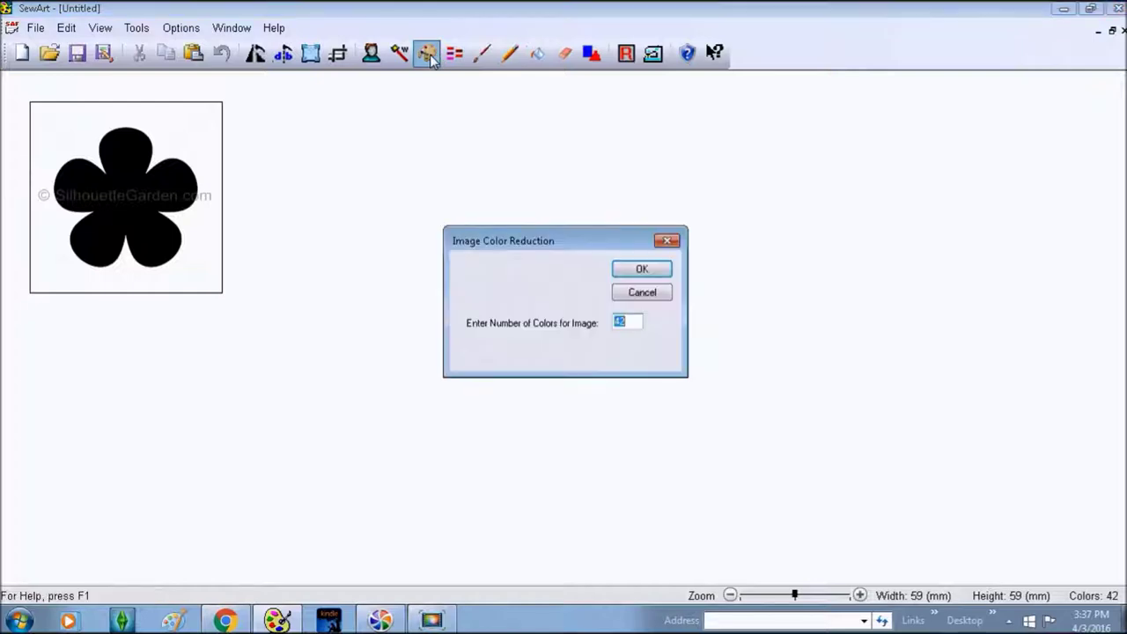
{"action": "type", "text": "2"}
{"action": "key", "text": "Return"}
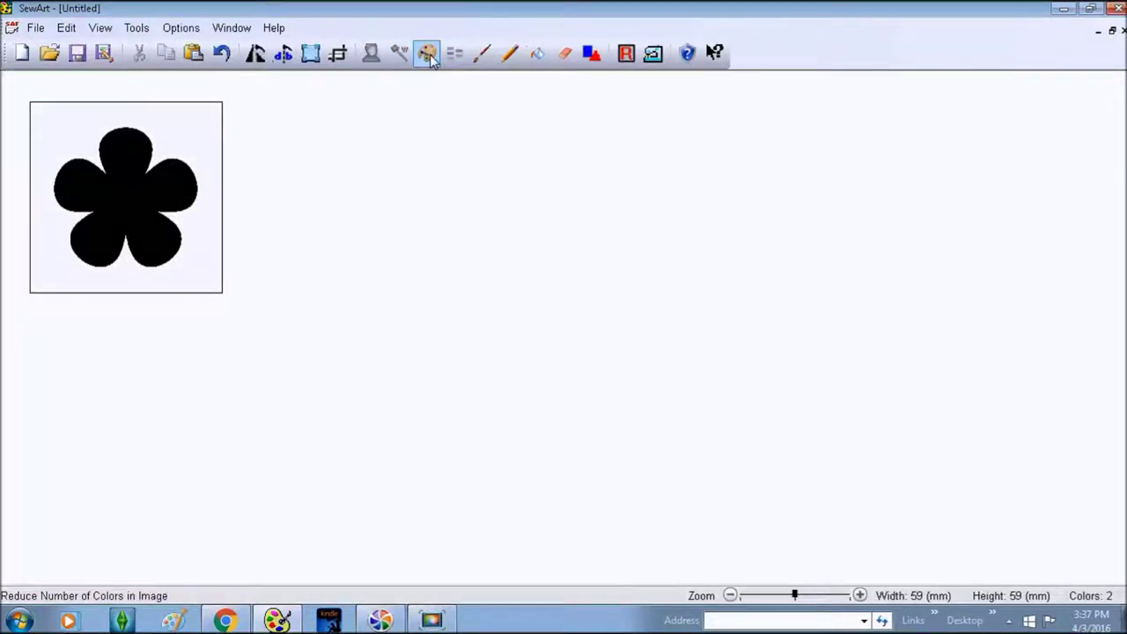
{"action": "left_click", "coordinate": [220, 54]}
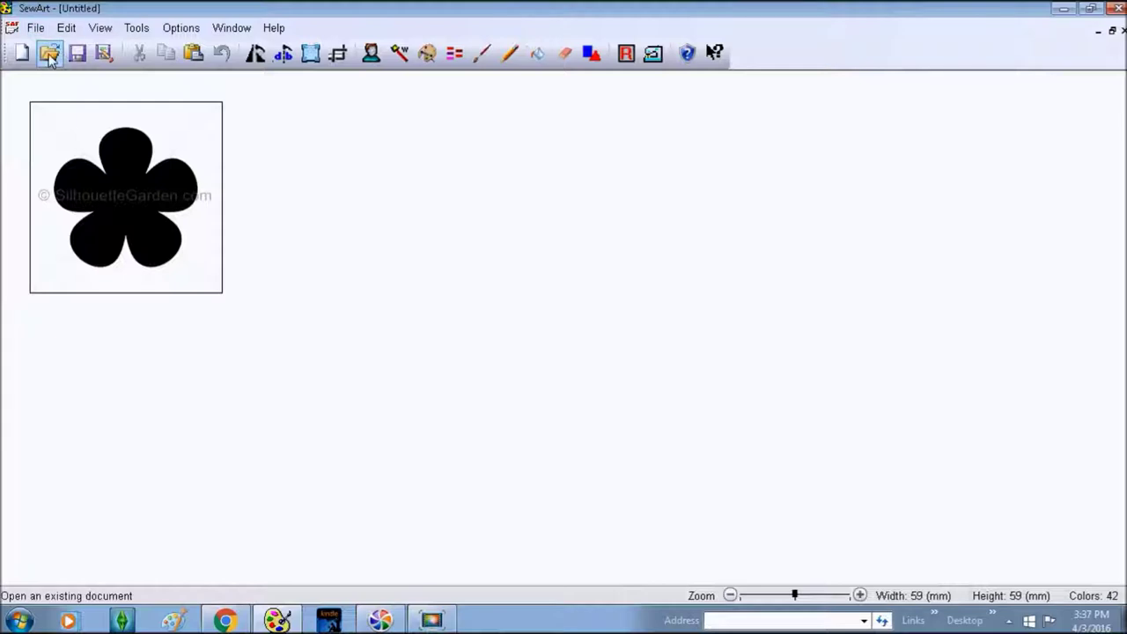
{"action": "left_click", "coordinate": [21, 53]}
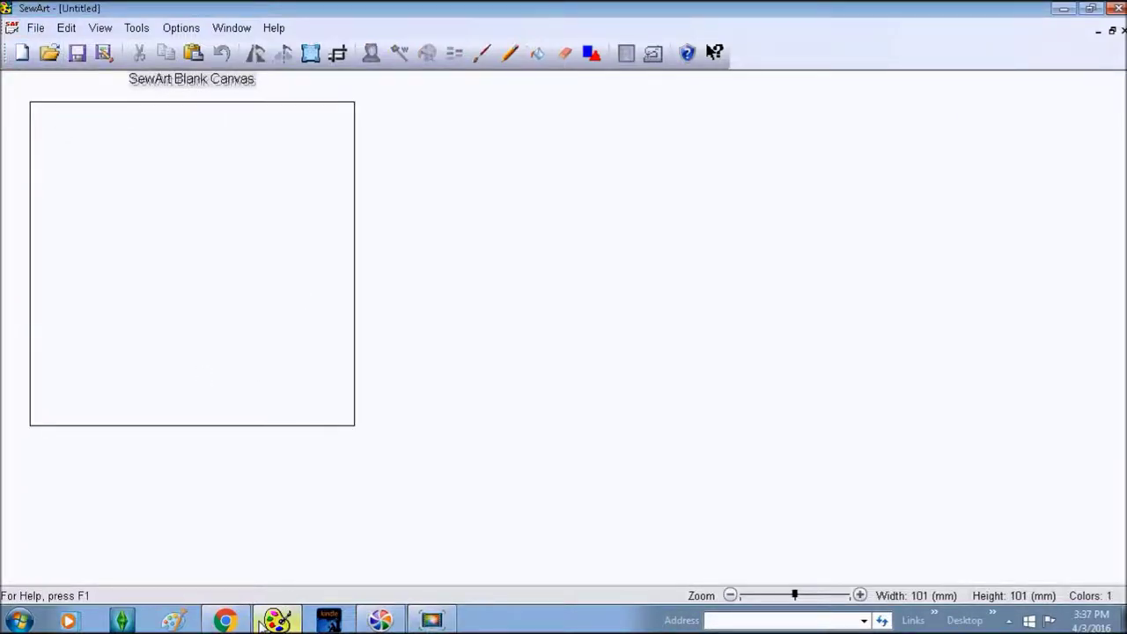
In the flower silhouette results, copy the Daisy Flower Silhouette Sticker image from its preview
{"action": "left_click", "coordinate": [224, 621]}
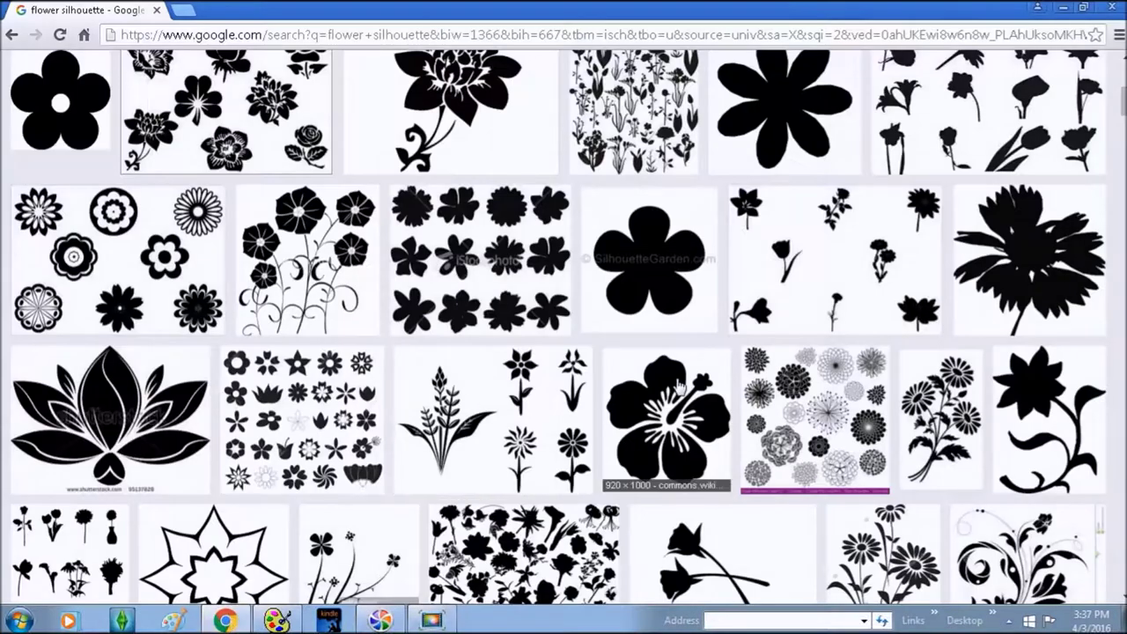
{"action": "scroll", "coordinate": [678, 388], "scroll_direction": "down", "scroll_amount": 3}
{"action": "scroll", "coordinate": [372, 459], "scroll_direction": "up", "scroll_amount": 5}
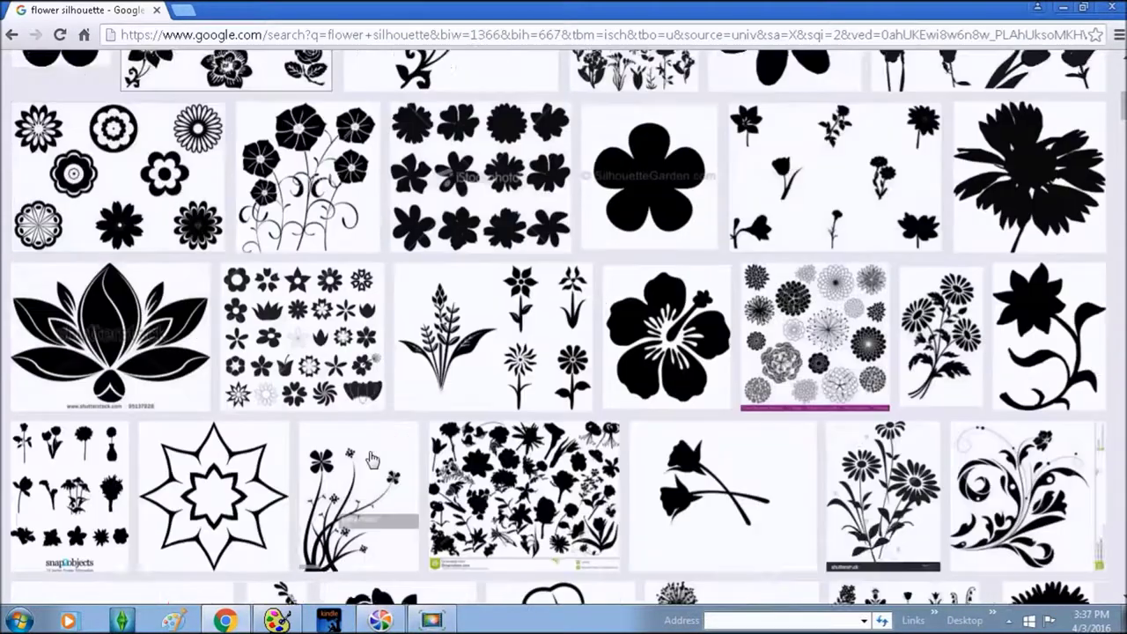
{"action": "scroll", "coordinate": [372, 460], "scroll_direction": "up", "scroll_amount": 1}
{"action": "left_click", "coordinate": [53, 304]}
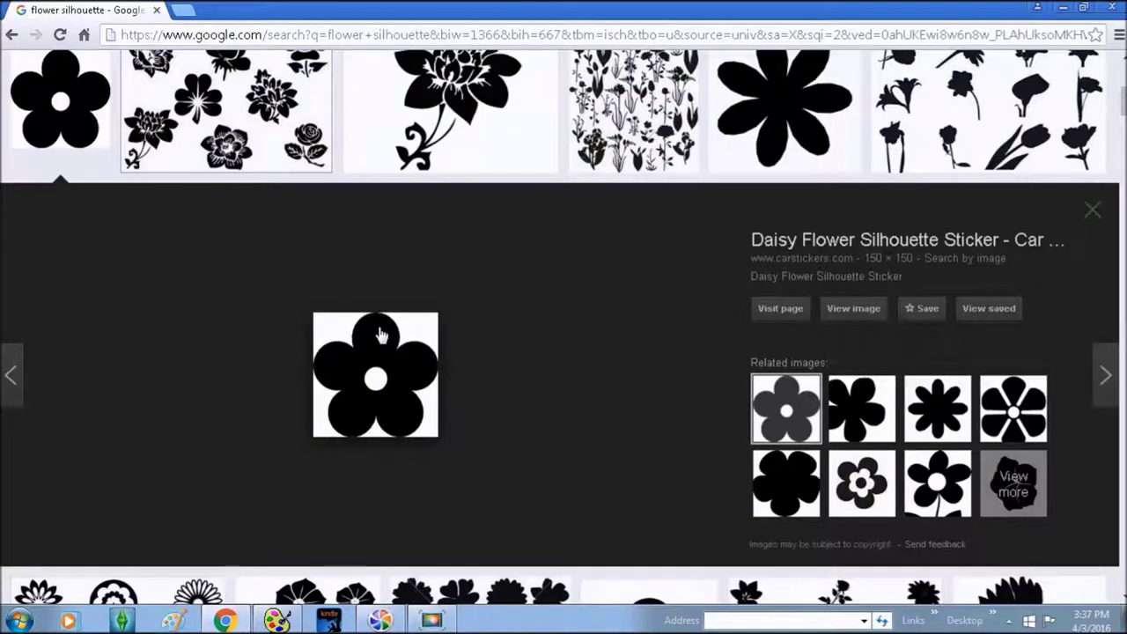
{"action": "right_click", "coordinate": [387, 403]}
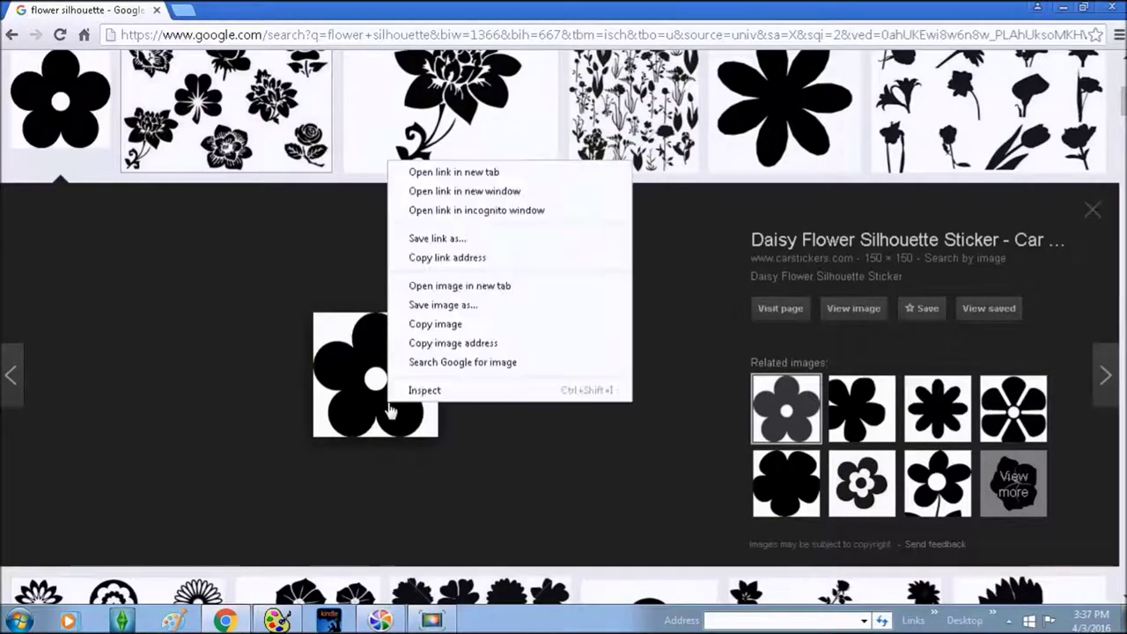
{"action": "left_click", "coordinate": [435, 323]}
Paste the copied daisy silhouette onto SewArt's blank canvas
{"action": "left_click", "coordinate": [275, 622]}
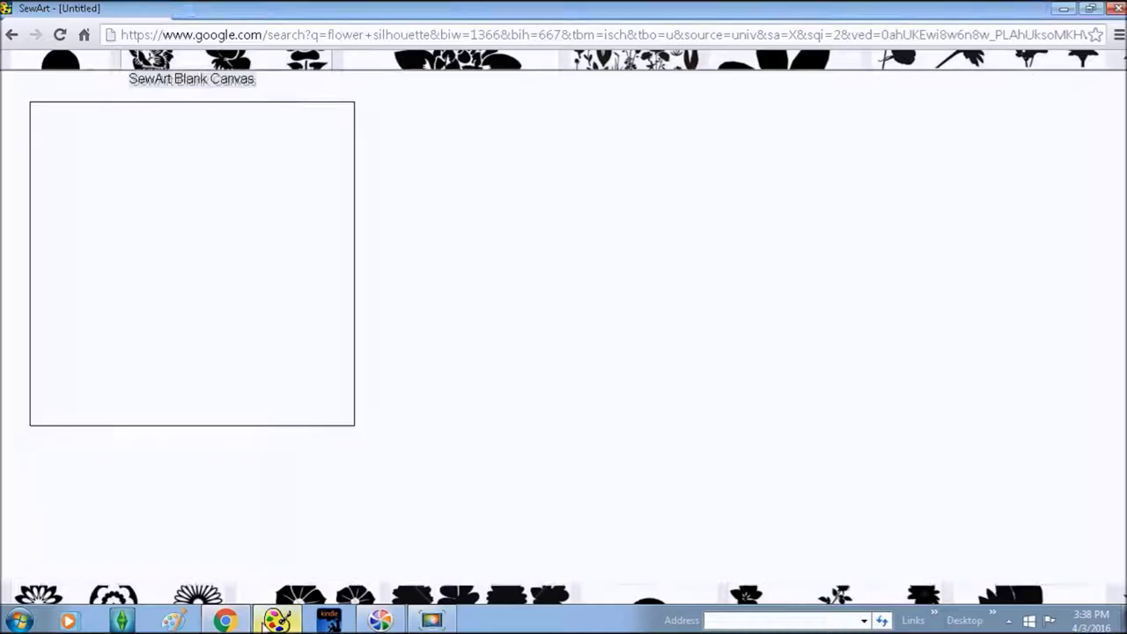
{"action": "left_click", "coordinate": [67, 32]}
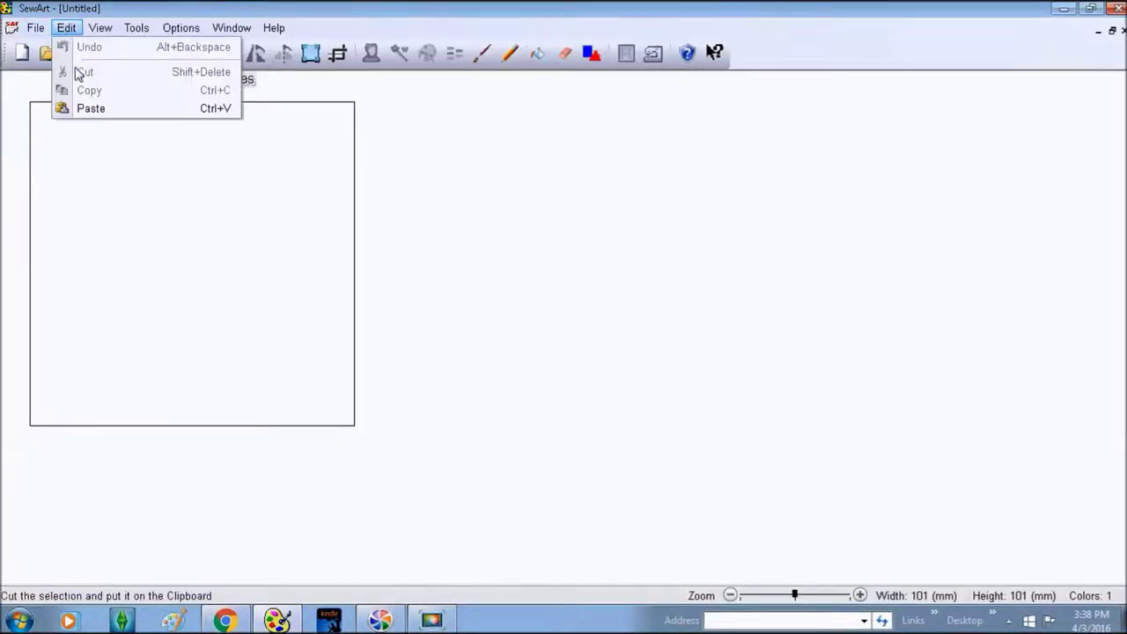
{"action": "left_click", "coordinate": [81, 108]}
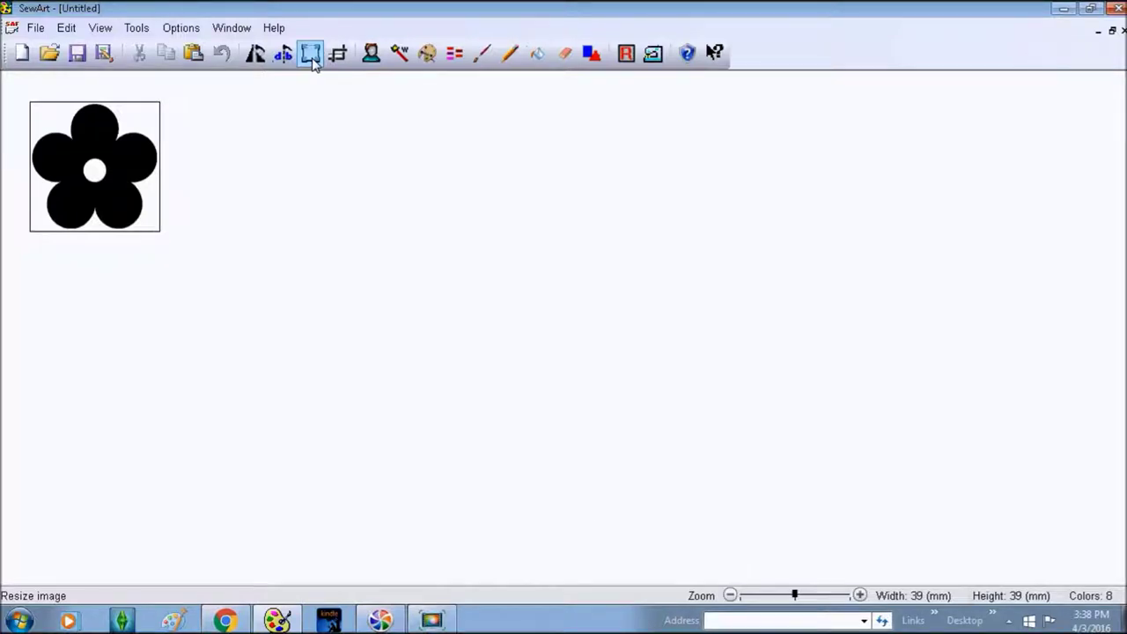
Resize the daisy to 40 mm wide with locked aspect ratio, then rotate it upside down
{"action": "left_click", "coordinate": [311, 55]}
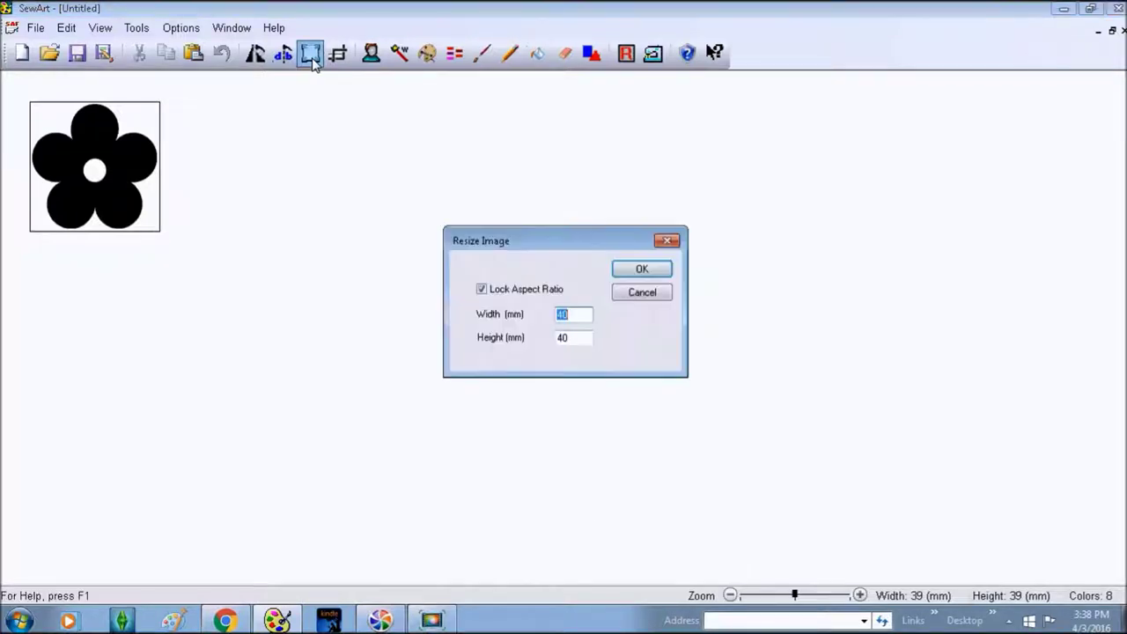
{"action": "left_click", "coordinate": [661, 273]}
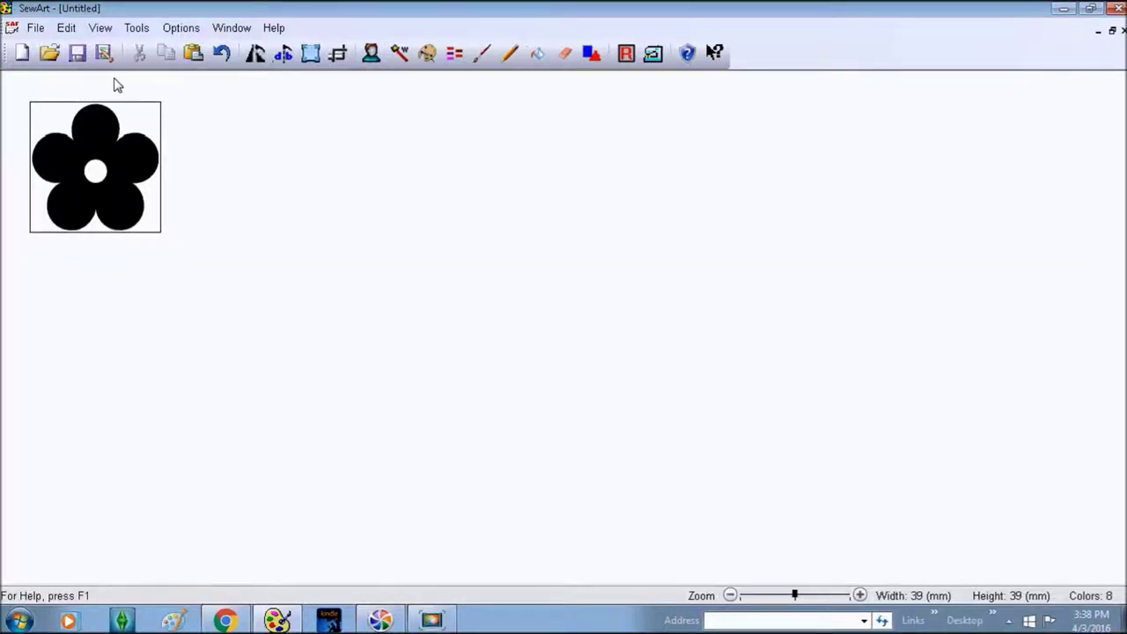
{"action": "left_click", "coordinate": [256, 56]}
{"action": "left_click", "coordinate": [256, 55]}
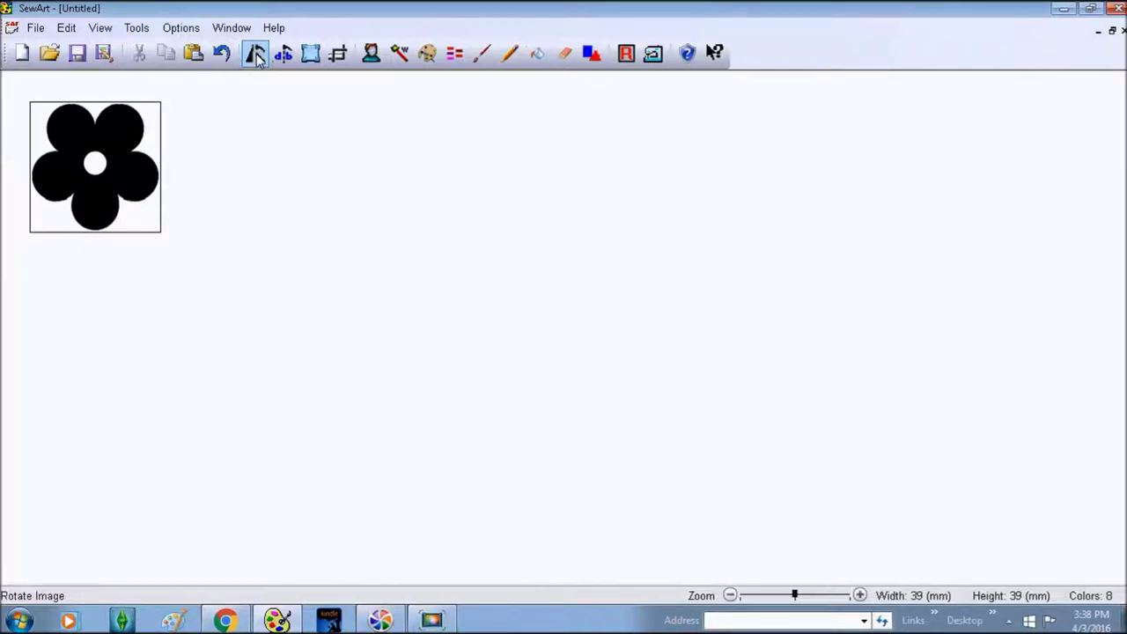
{"action": "left_click", "coordinate": [256, 56]}
{"action": "left_click", "coordinate": [256, 56]}
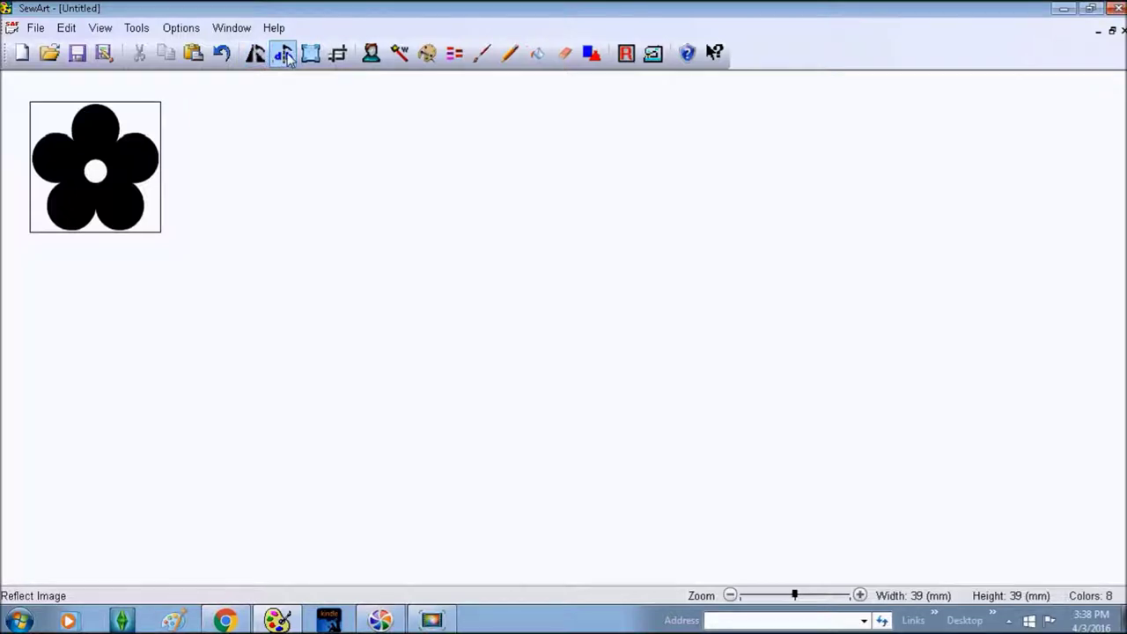
{"action": "left_click", "coordinate": [285, 56]}
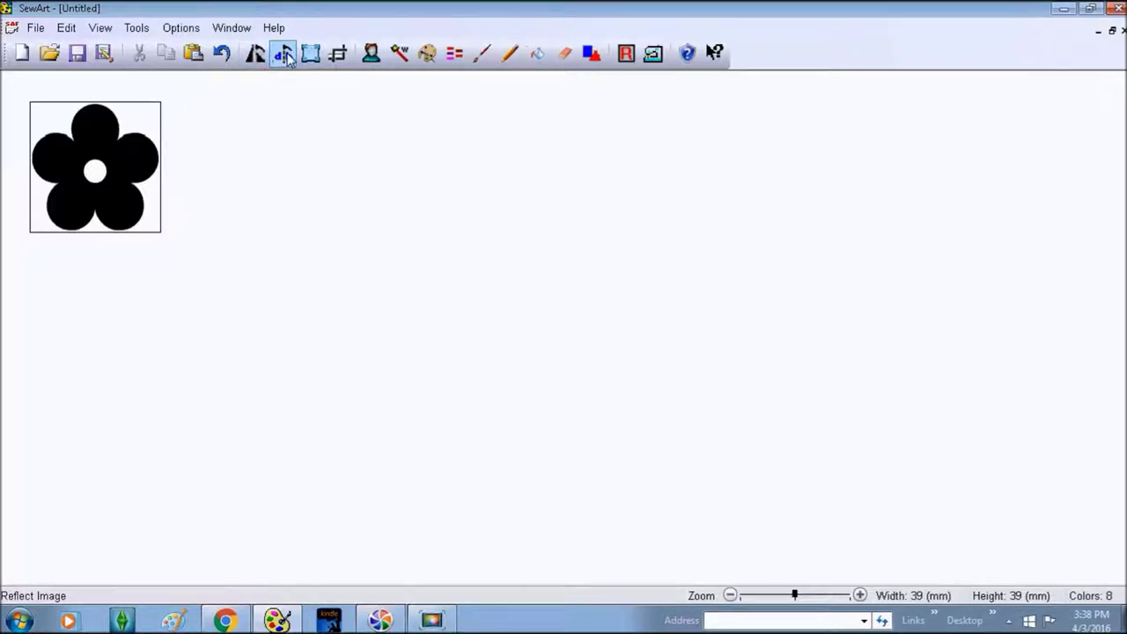
{"action": "left_click", "coordinate": [285, 56]}
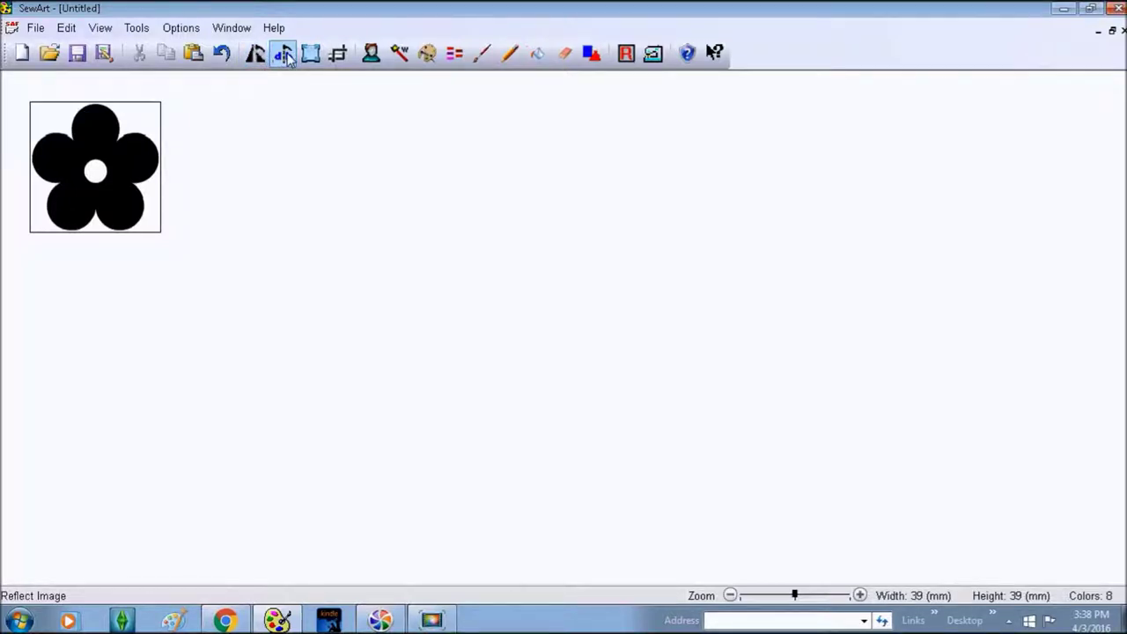
{"action": "left_click", "coordinate": [337, 55]}
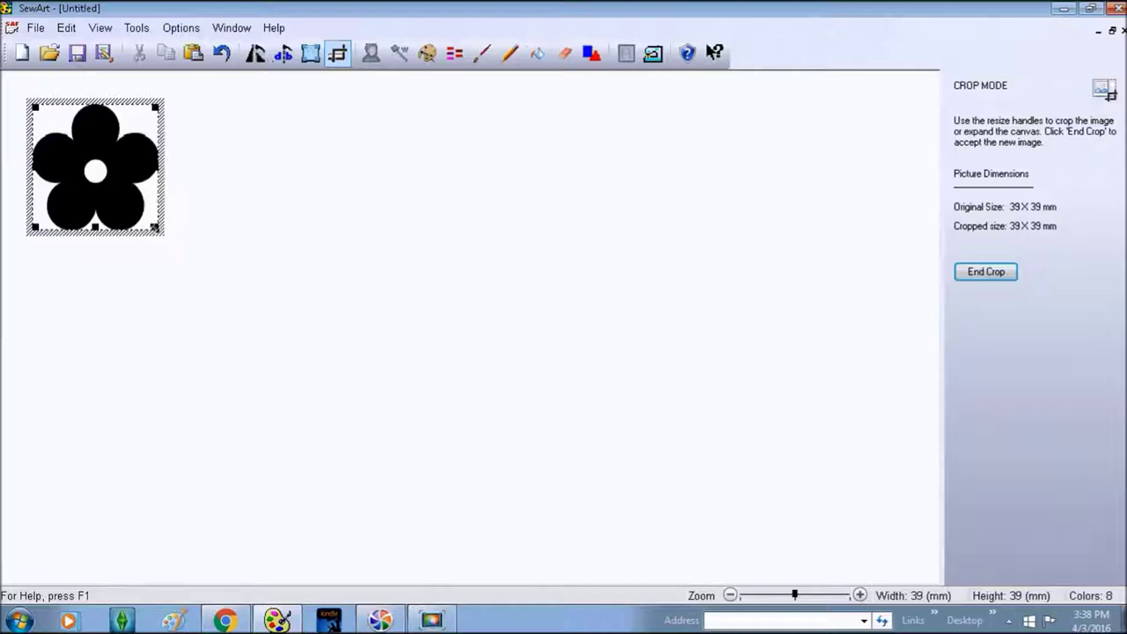
{"action": "left_click_drag", "start_coordinate": [163, 226], "coordinate": [141, 220]}
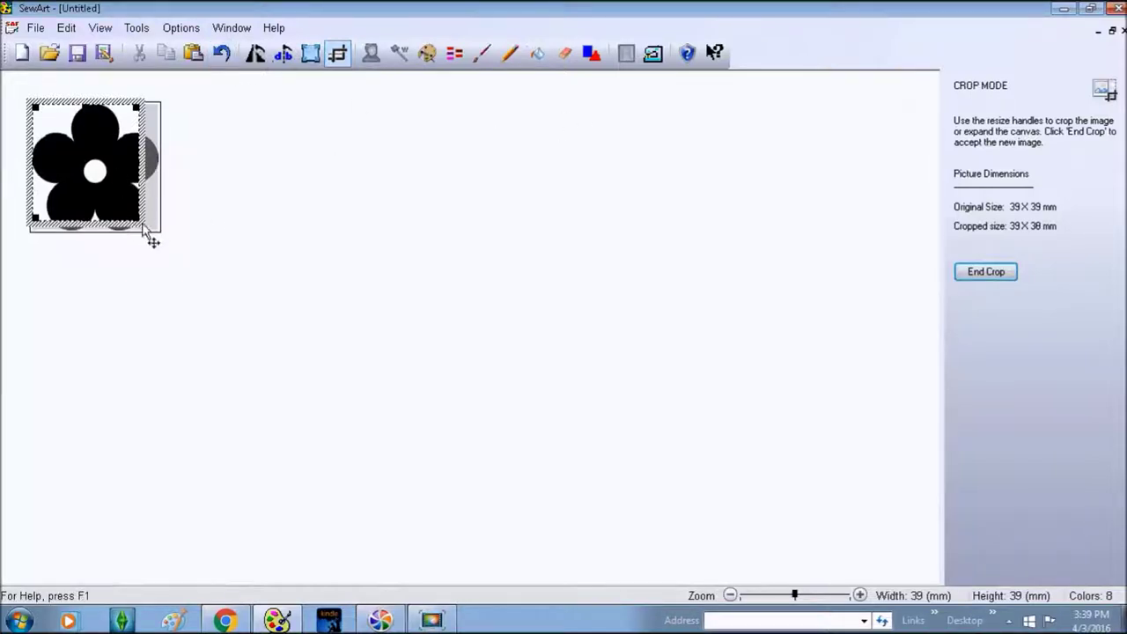
{"action": "left_click_drag", "start_coordinate": [145, 229], "coordinate": [154, 227]}
{"action": "left_click", "coordinate": [986, 273]}
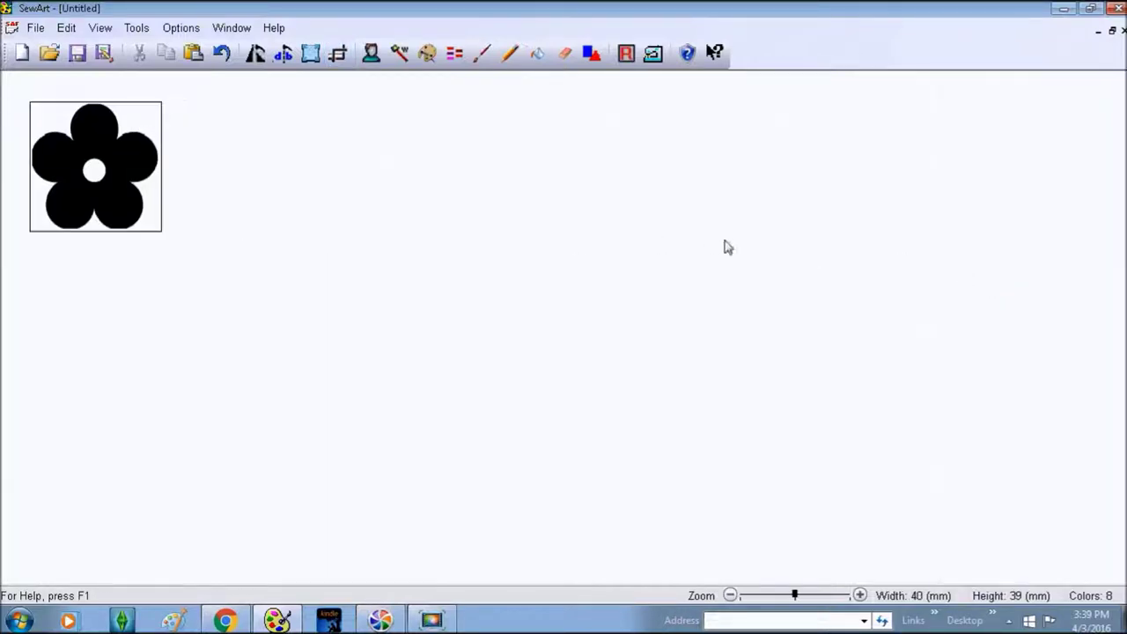
{"action": "left_click", "coordinate": [221, 53]}
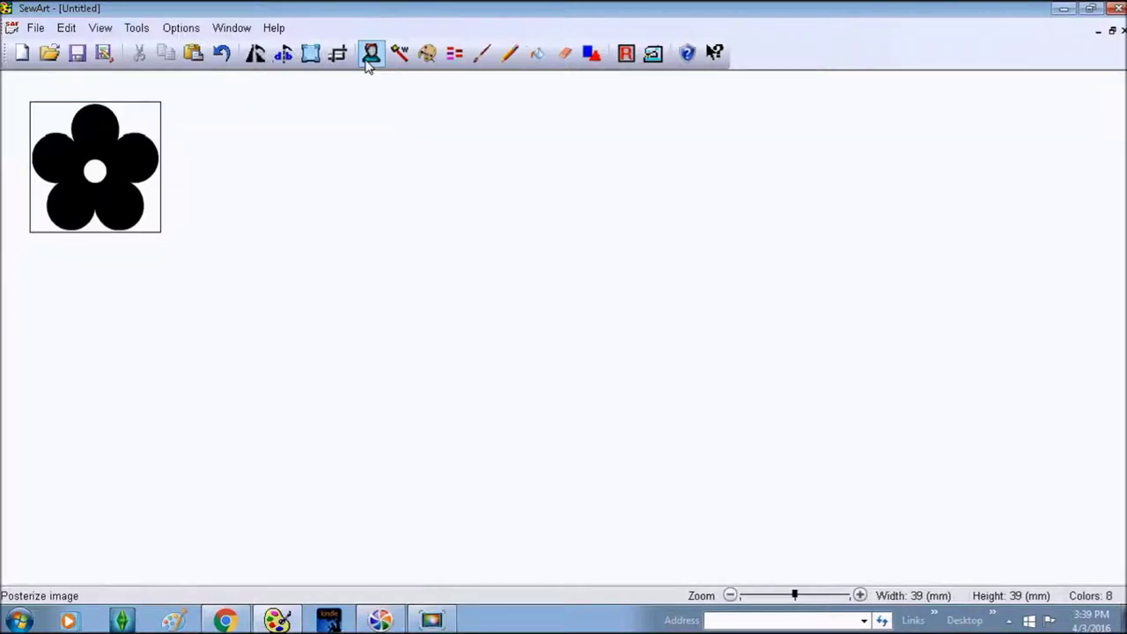
{"action": "left_click", "coordinate": [367, 63]}
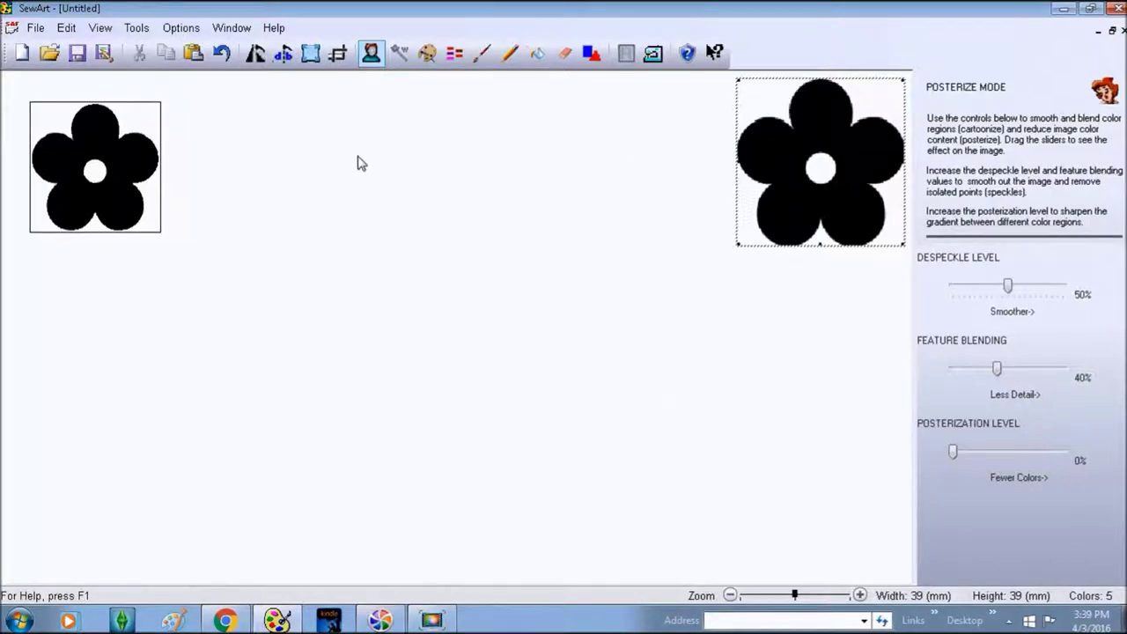
Close the posterize settings, keeping the flower at 5 colours, and launch the Image Processing Wizard
{"action": "left_click", "coordinate": [370, 54]}
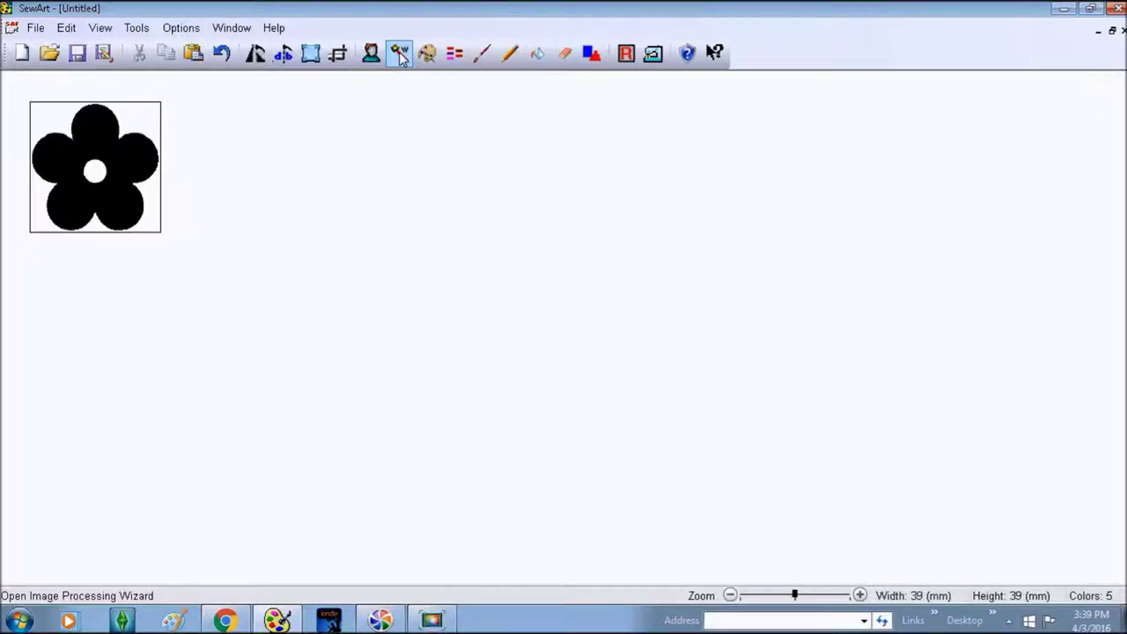
{"action": "left_click", "coordinate": [399, 55]}
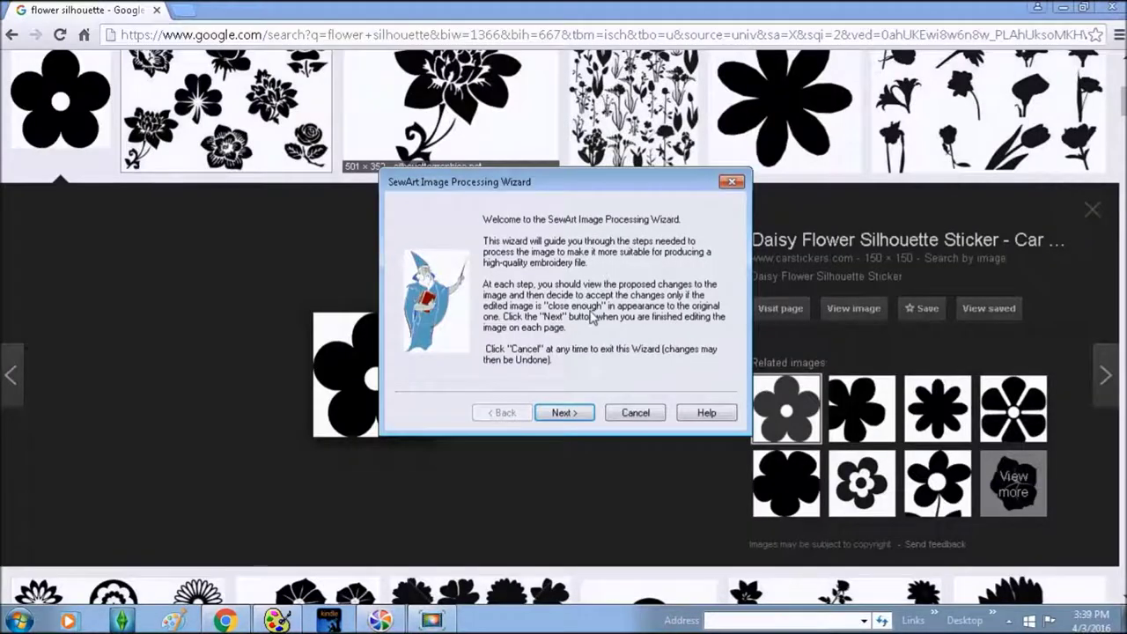
Close the Google Images browser window and begin the wizard's colour reduction step
{"action": "left_click", "coordinate": [1102, 7]}
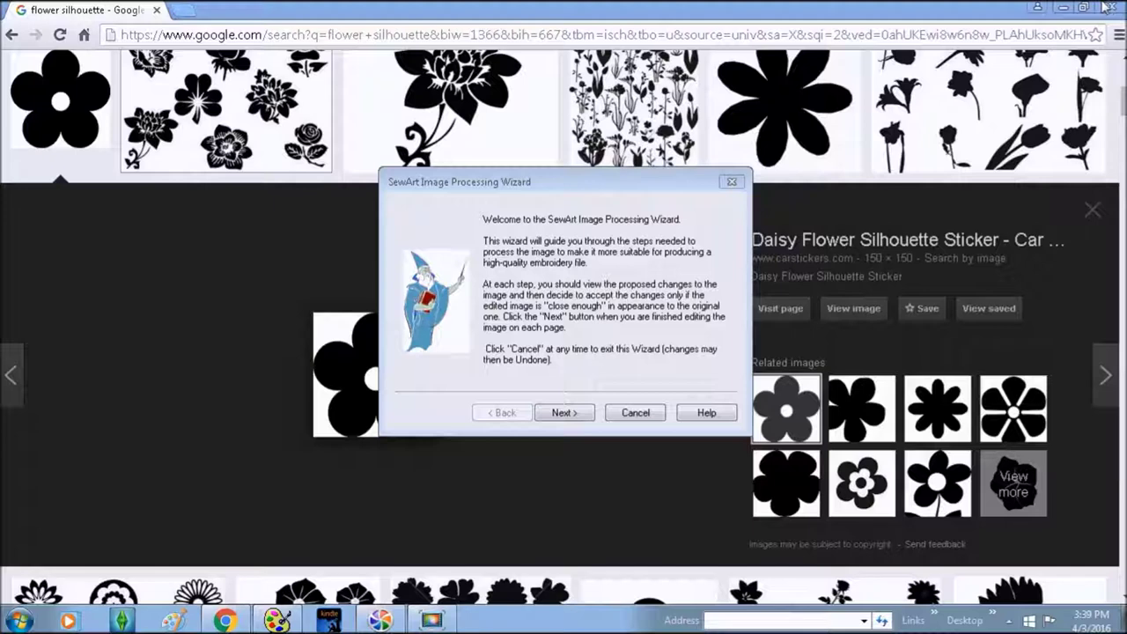
{"action": "left_click", "coordinate": [1111, 8]}
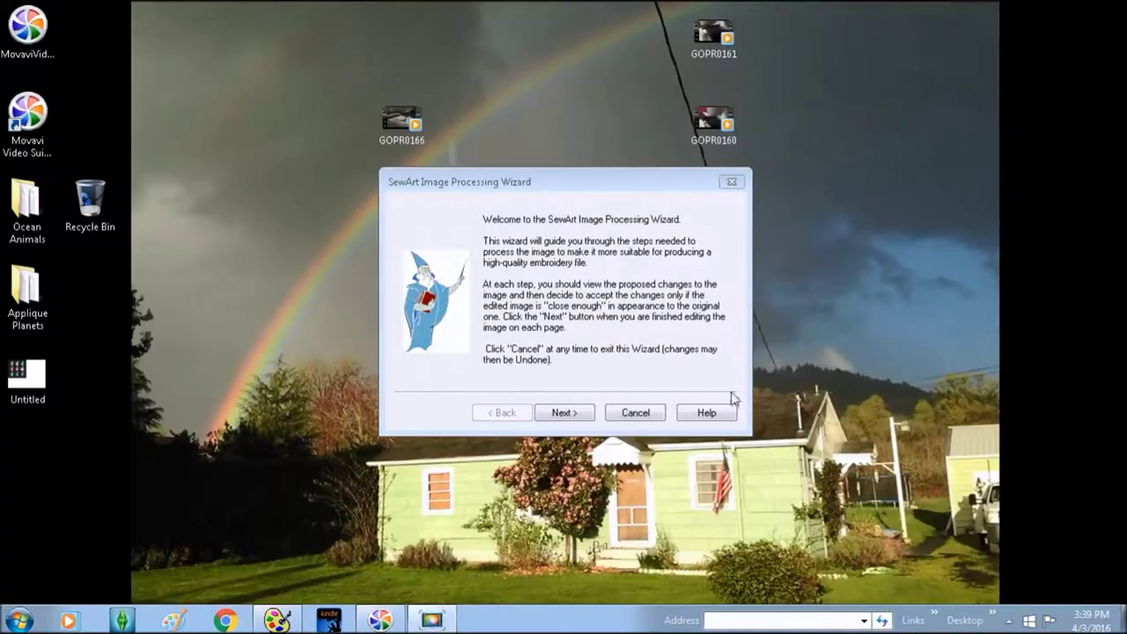
{"action": "left_click", "coordinate": [568, 413]}
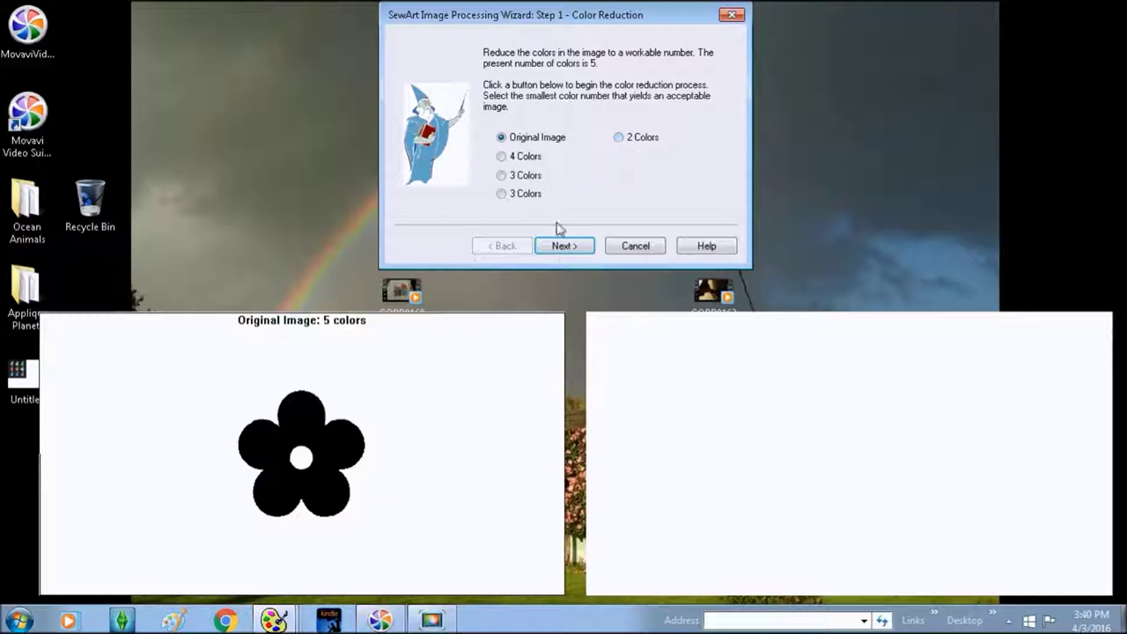
After trying 4 and 3 colours, reduce the flower to 2 colours and advance to Merge Colors
{"action": "left_click", "coordinate": [501, 157]}
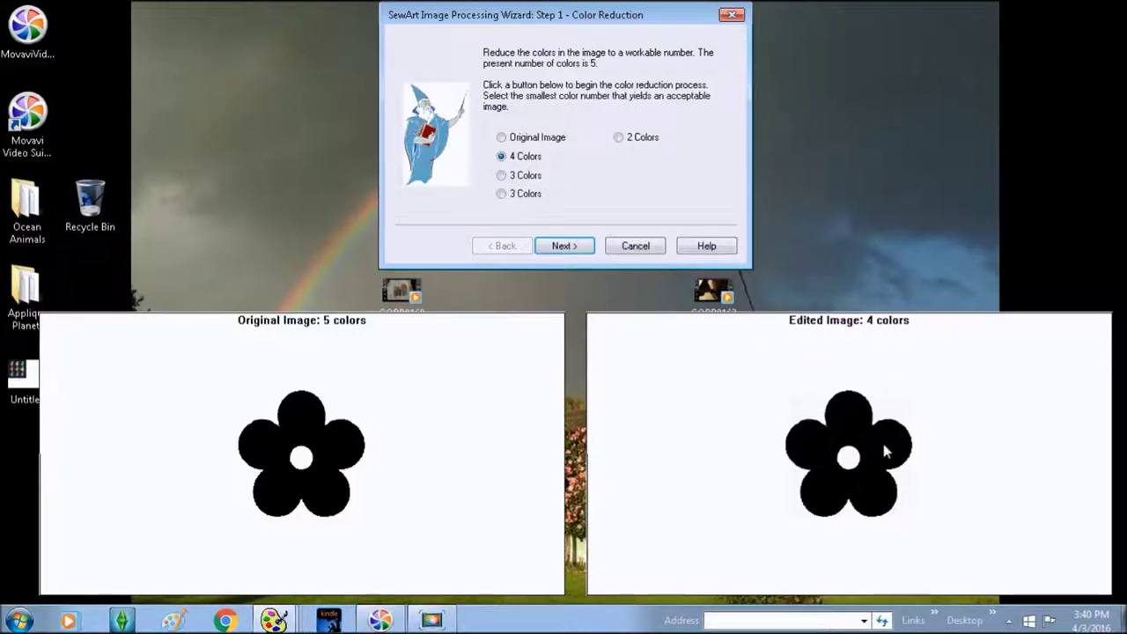
{"action": "left_click", "coordinate": [564, 246]}
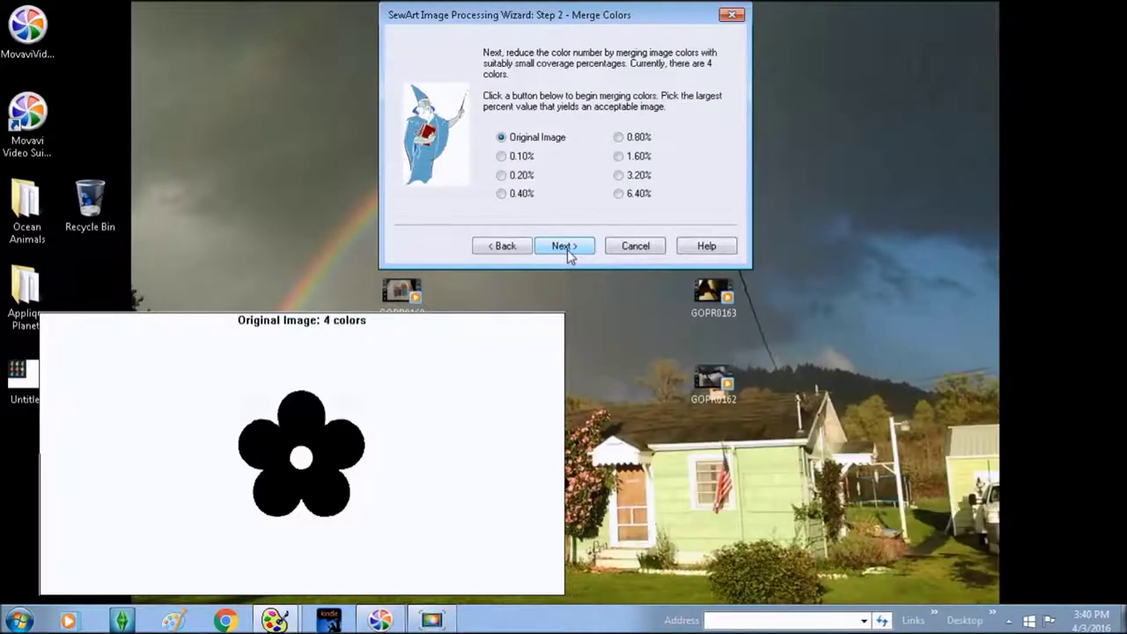
{"action": "left_click", "coordinate": [505, 246]}
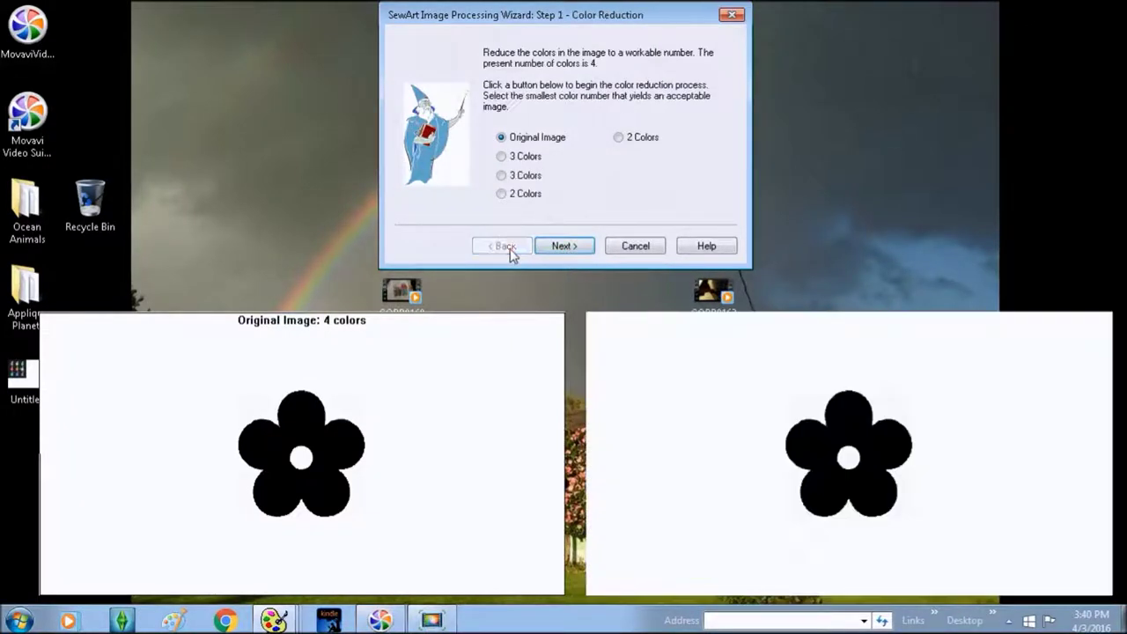
{"action": "left_click", "coordinate": [502, 157]}
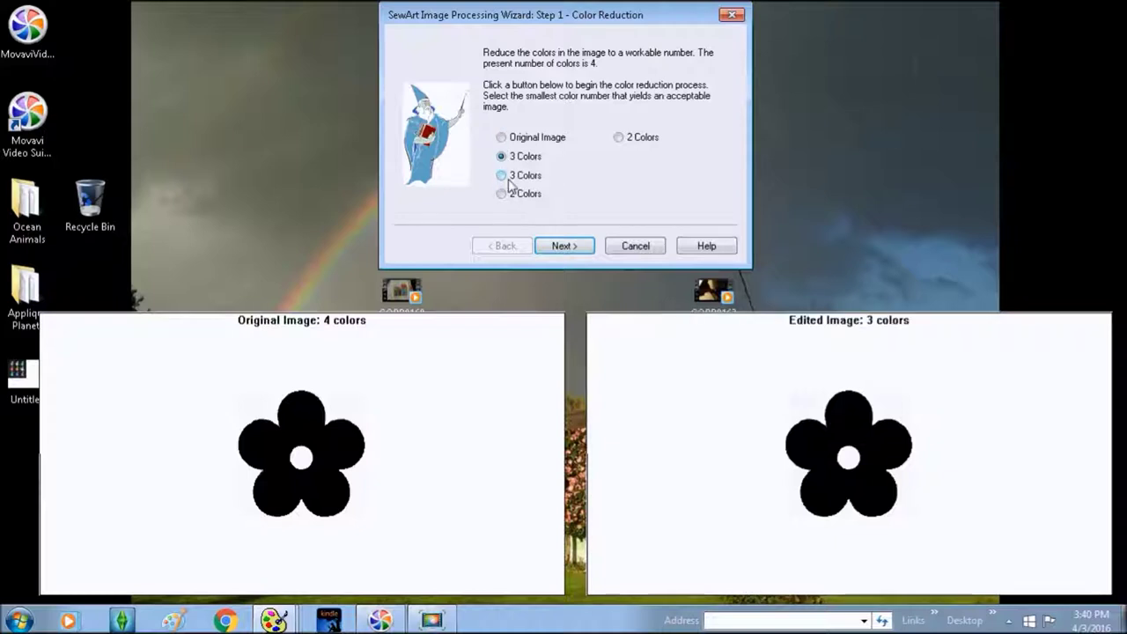
{"action": "left_click", "coordinate": [501, 175]}
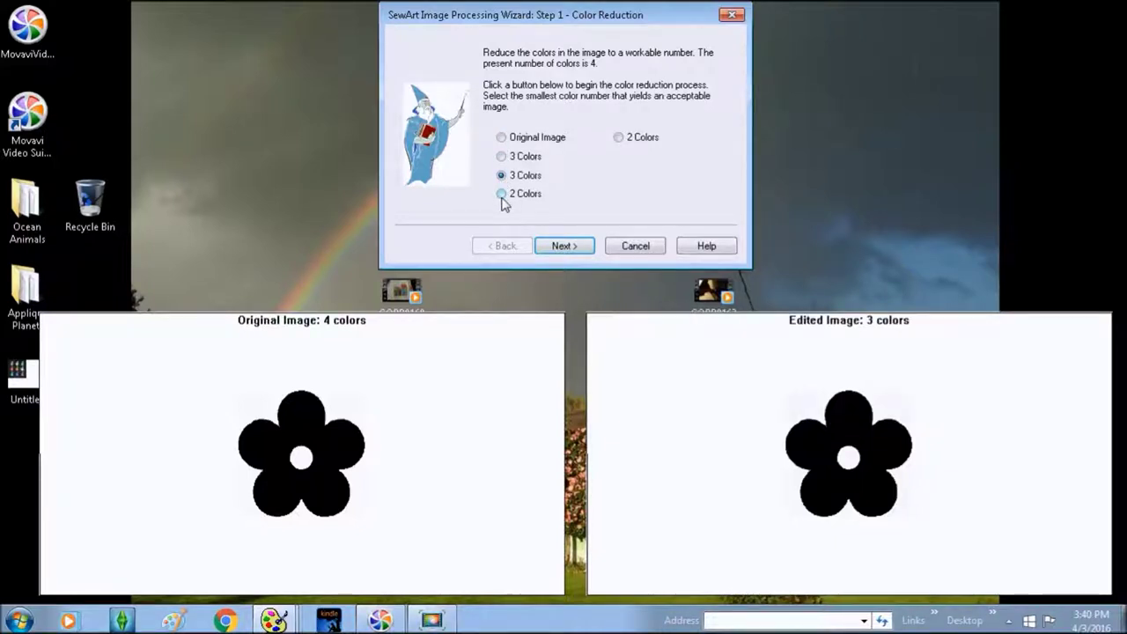
{"action": "left_click", "coordinate": [502, 195]}
{"action": "left_click", "coordinate": [561, 248]}
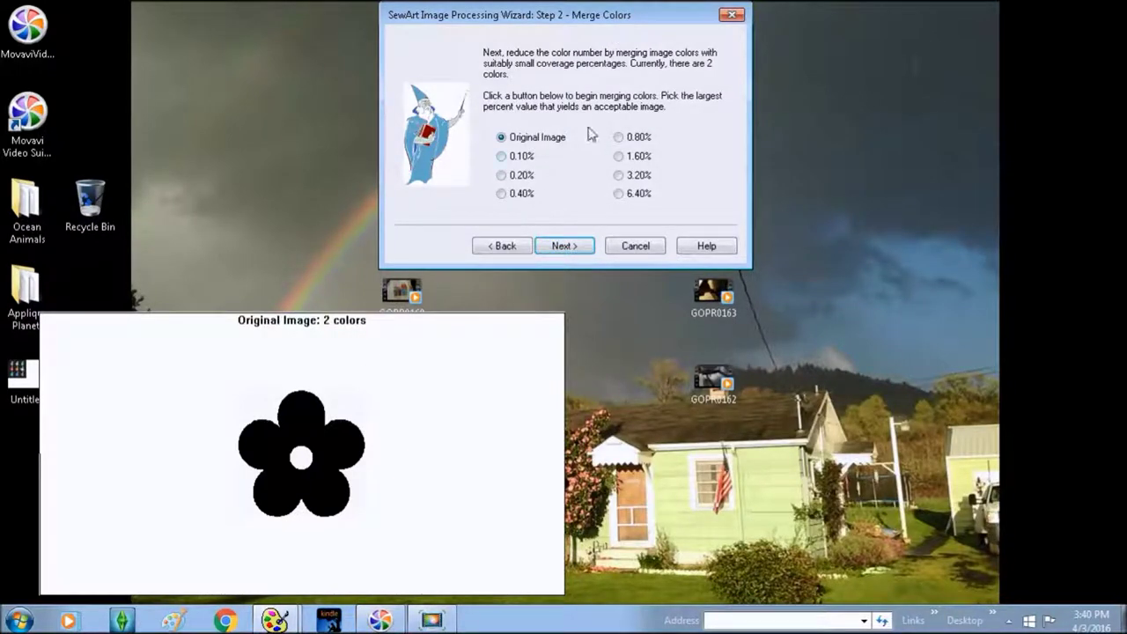
Step through the merge levels and apply a 6.40% colour merge
{"action": "left_click", "coordinate": [502, 156]}
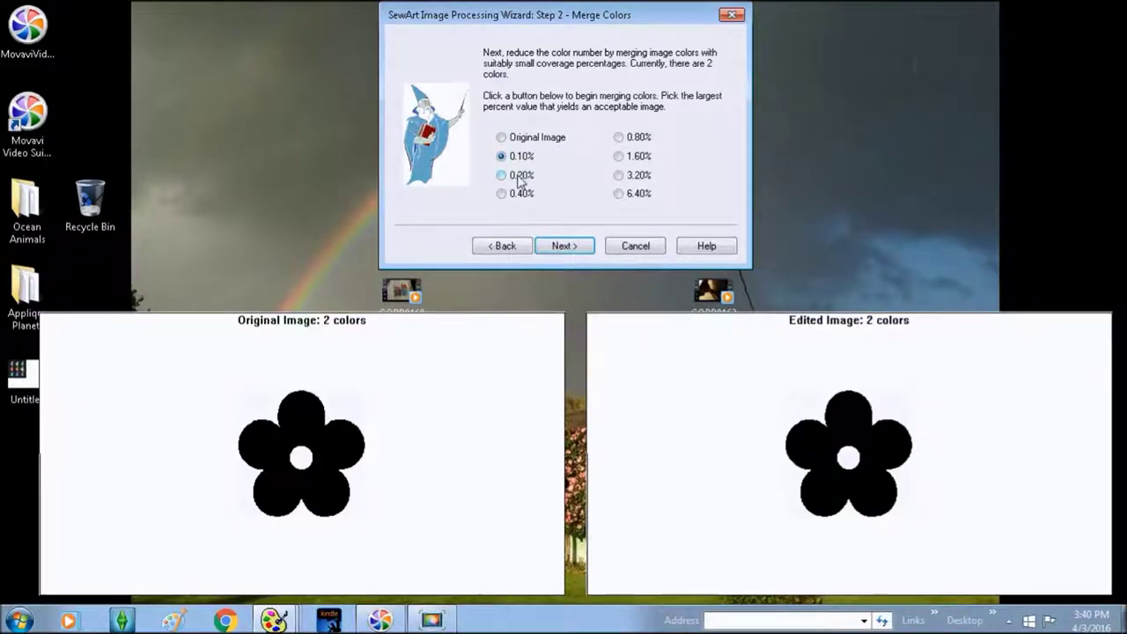
{"action": "left_click", "coordinate": [520, 176]}
{"action": "left_click", "coordinate": [520, 195]}
{"action": "left_click", "coordinate": [618, 138]}
{"action": "left_click", "coordinate": [625, 157]}
{"action": "left_click", "coordinate": [629, 175]}
{"action": "left_click", "coordinate": [636, 199]}
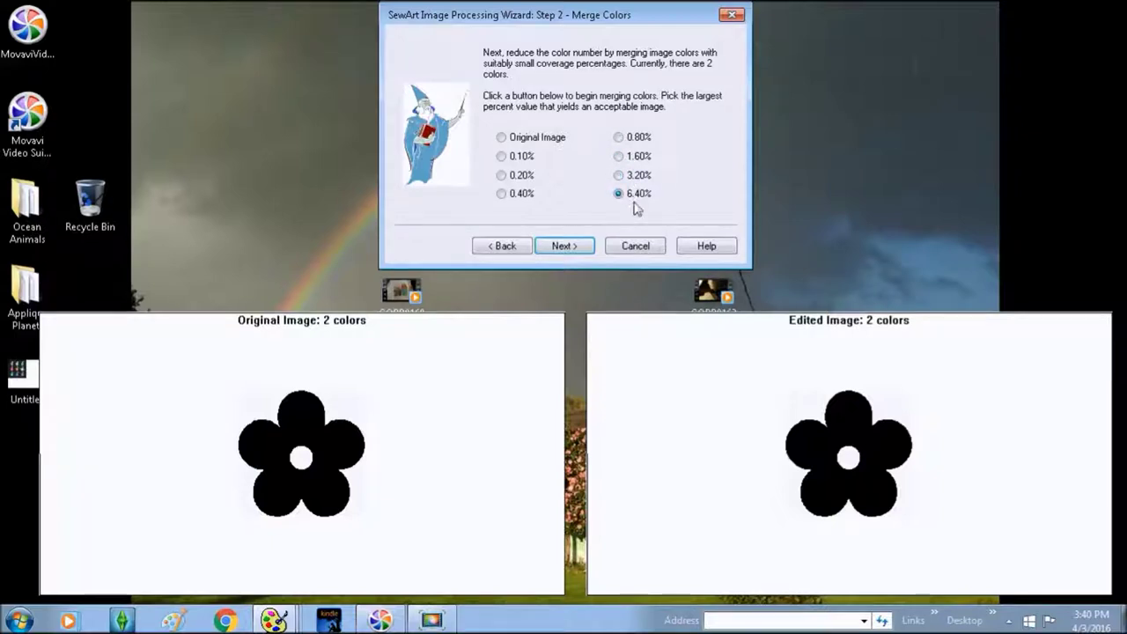
{"action": "left_click", "coordinate": [563, 247]}
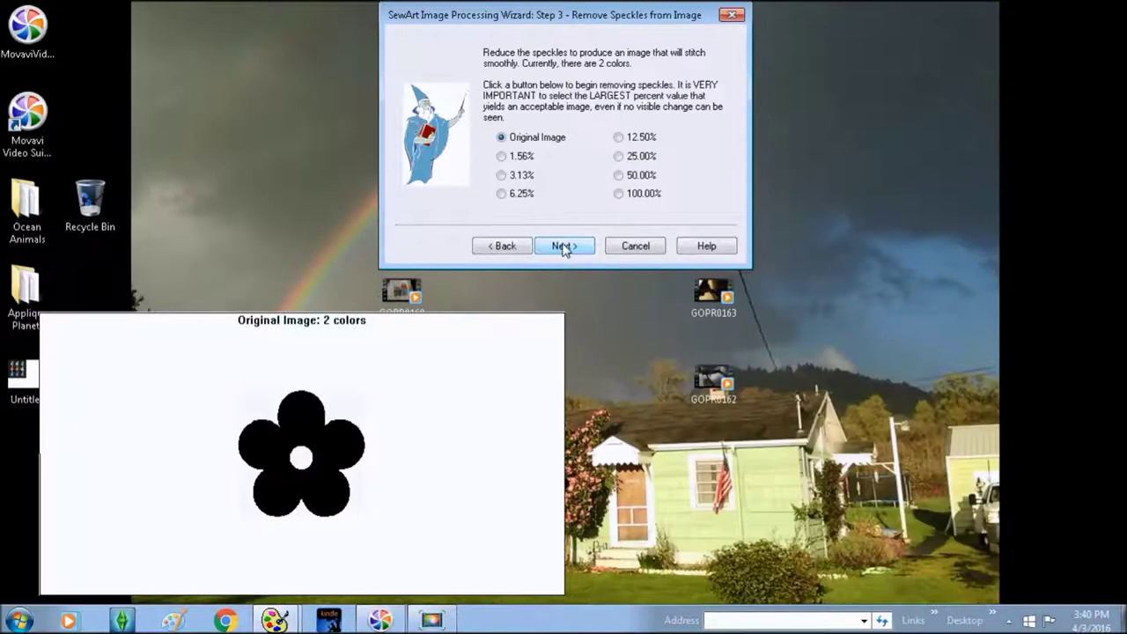
Set speckle removal to 6.25%
{"action": "left_click", "coordinate": [501, 157]}
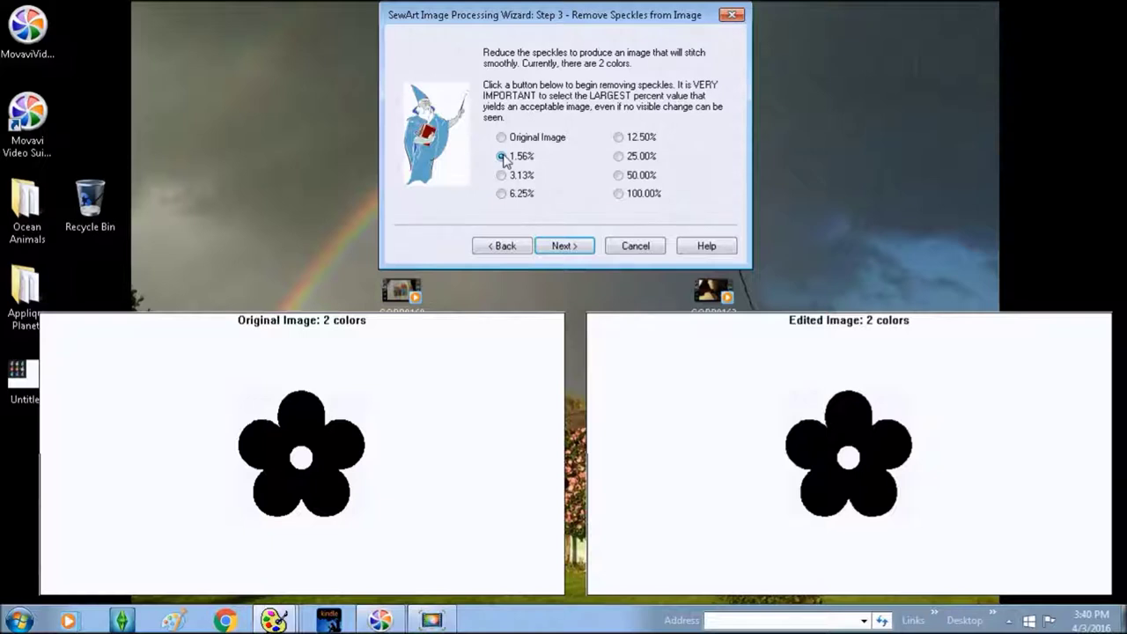
{"action": "left_click", "coordinate": [501, 175]}
{"action": "left_click", "coordinate": [501, 194]}
{"action": "left_click", "coordinate": [564, 246]}
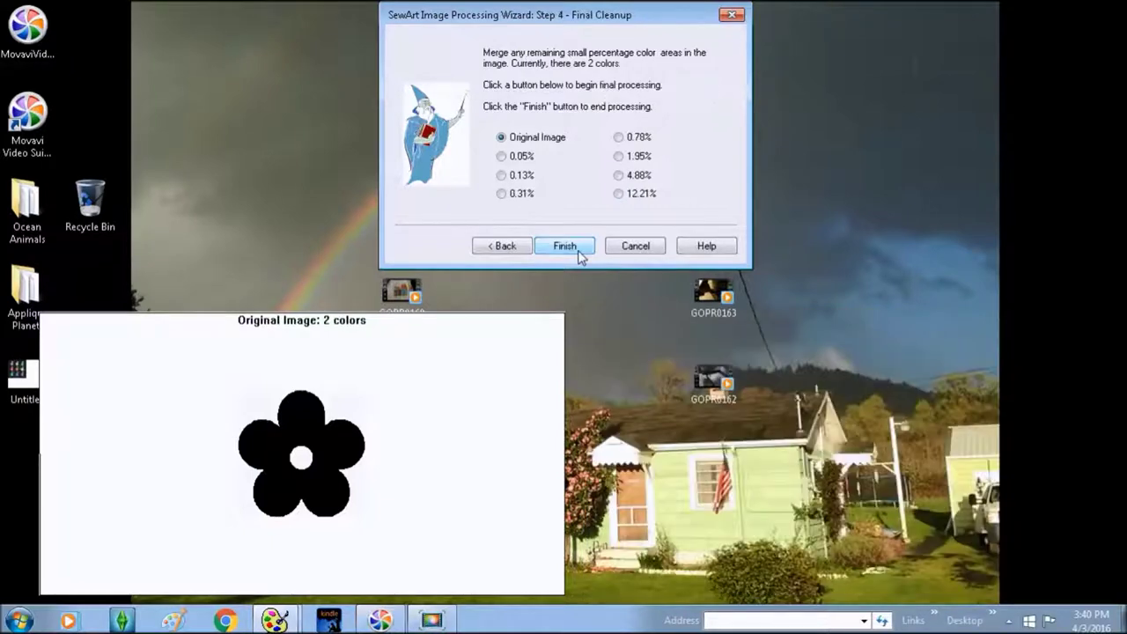
Apply a 12.21% final cleanup and finish the wizard
{"action": "left_click", "coordinate": [501, 156]}
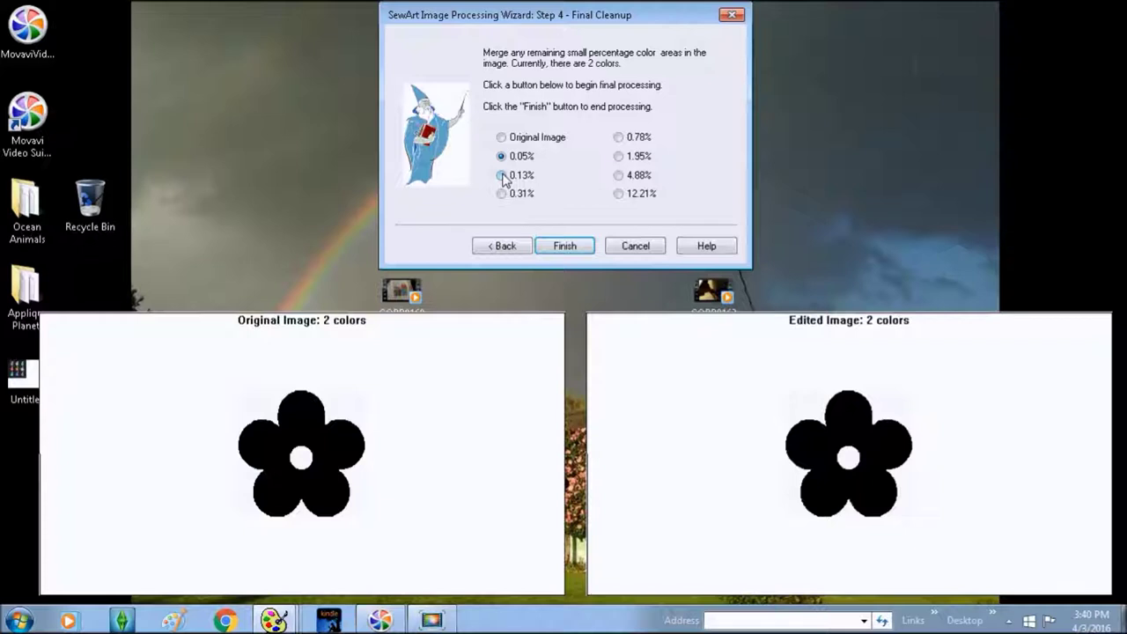
{"action": "left_click", "coordinate": [501, 174]}
{"action": "left_click", "coordinate": [501, 193]}
{"action": "left_click", "coordinate": [618, 193]}
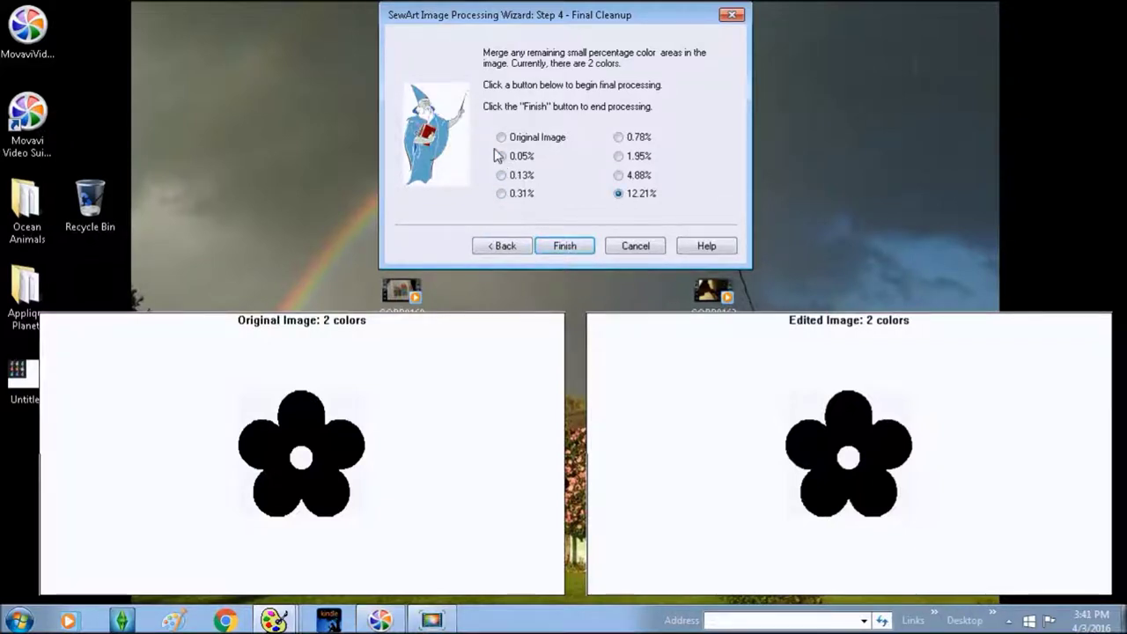
{"action": "left_click", "coordinate": [589, 247]}
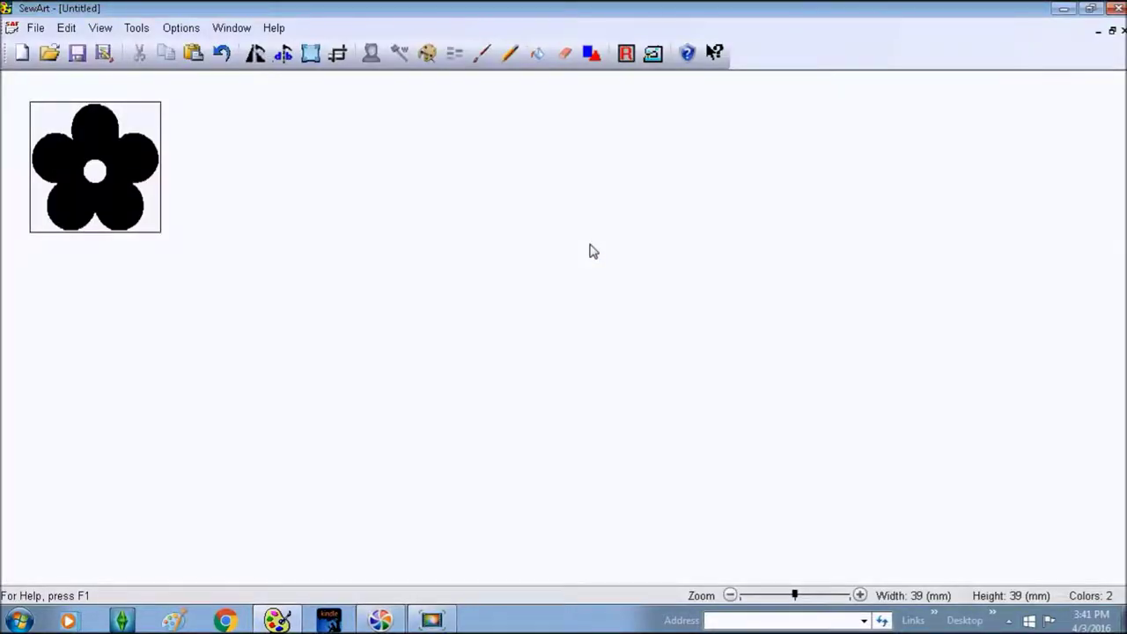
{"action": "left_click", "coordinate": [653, 54]}
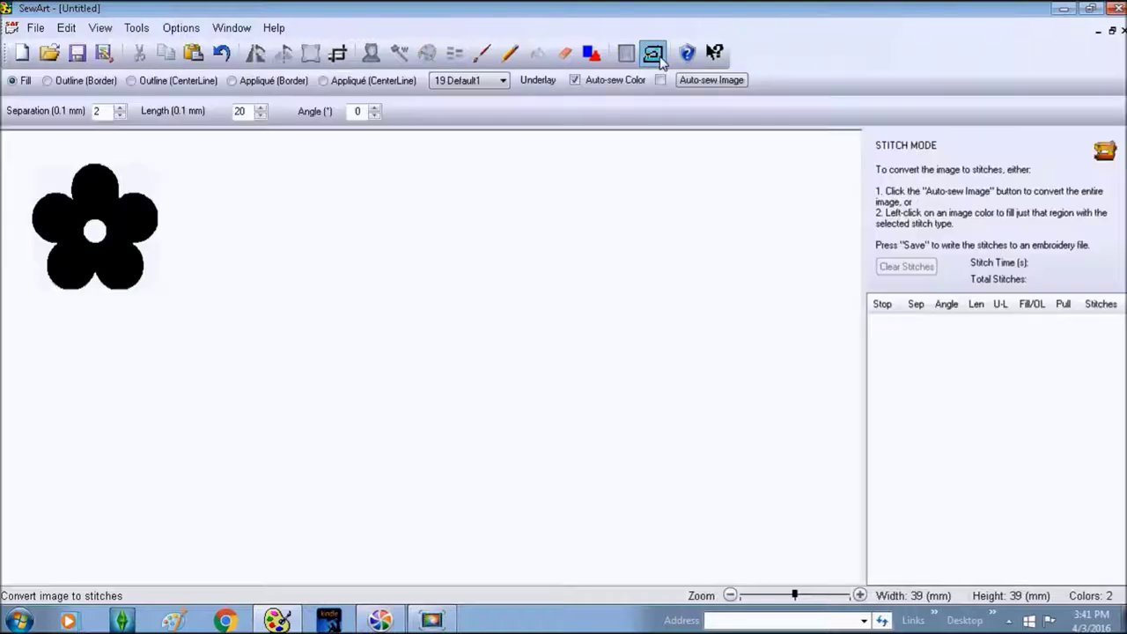
{"action": "left_click", "coordinate": [503, 81]}
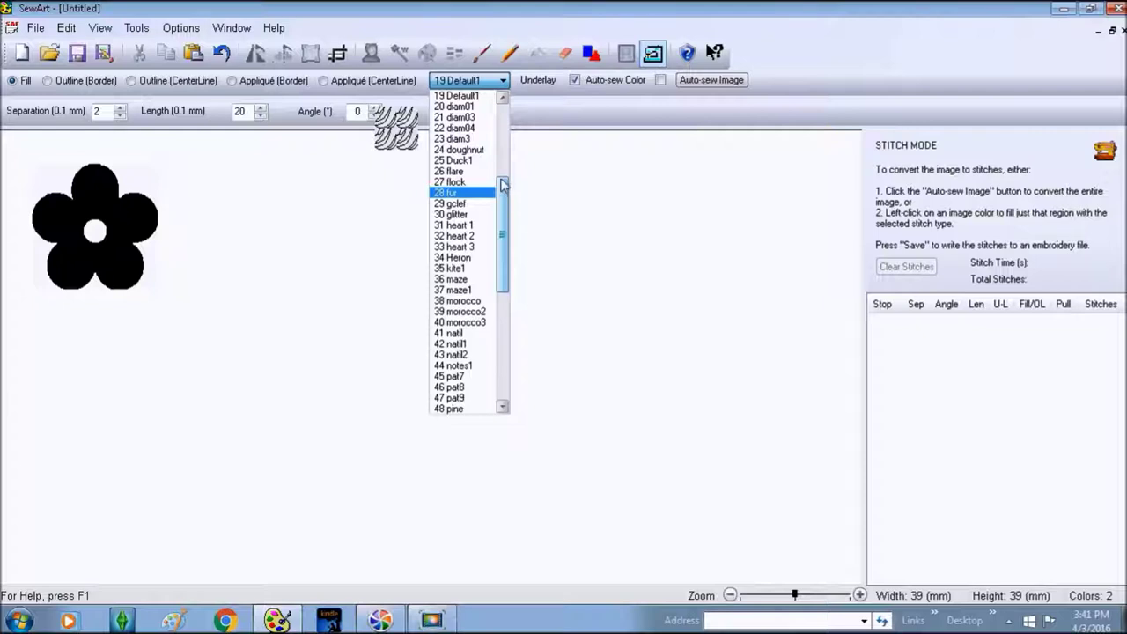
{"action": "left_click", "coordinate": [503, 81]}
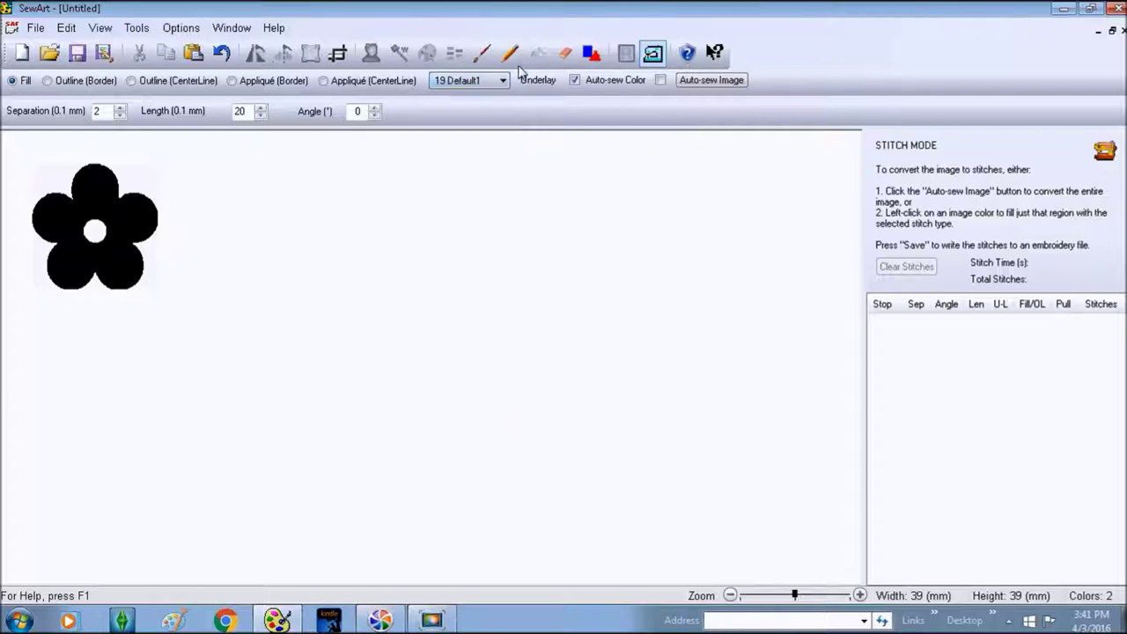
{"action": "left_click", "coordinate": [654, 55]}
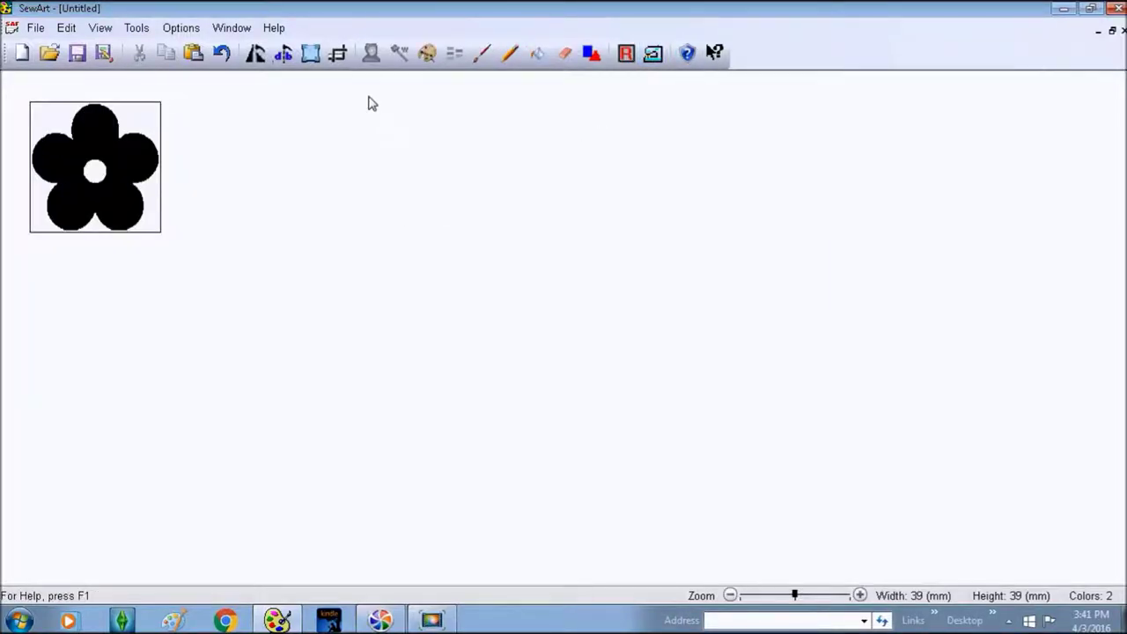
{"action": "left_click", "coordinate": [427, 54]}
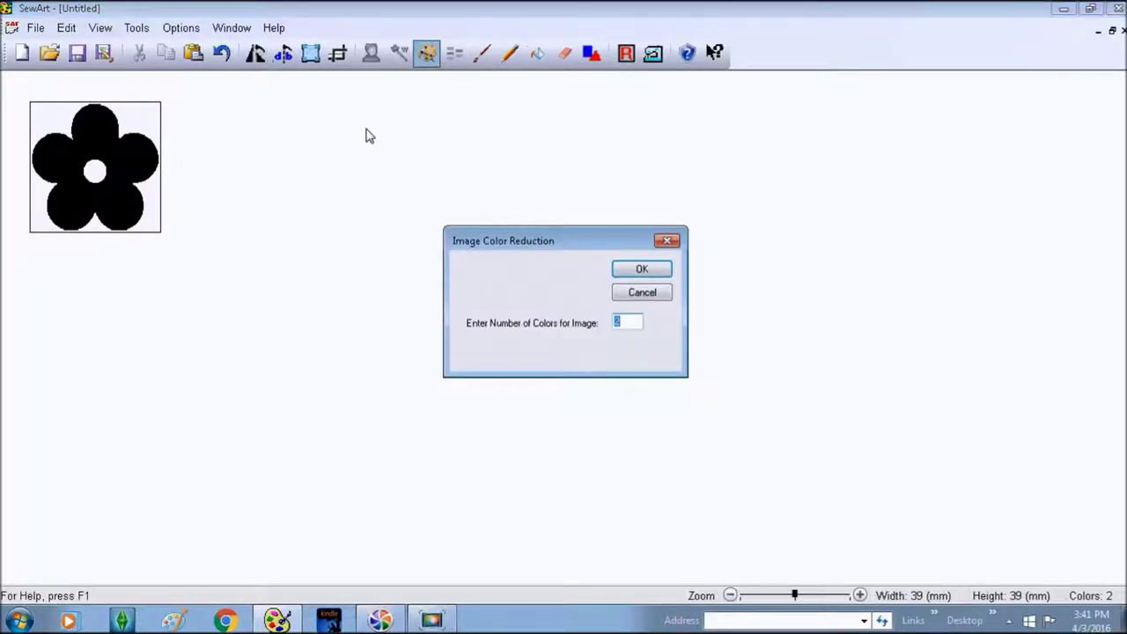
{"action": "type", "text": "2"}
{"action": "left_click", "coordinate": [641, 269]}
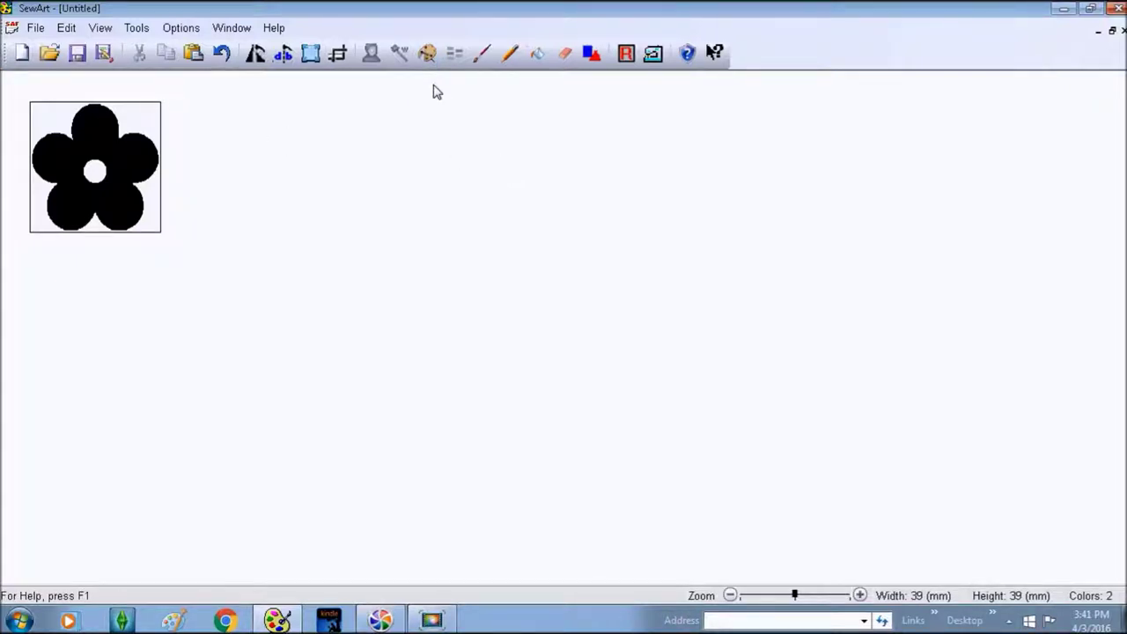
{"action": "left_click", "coordinate": [429, 54]}
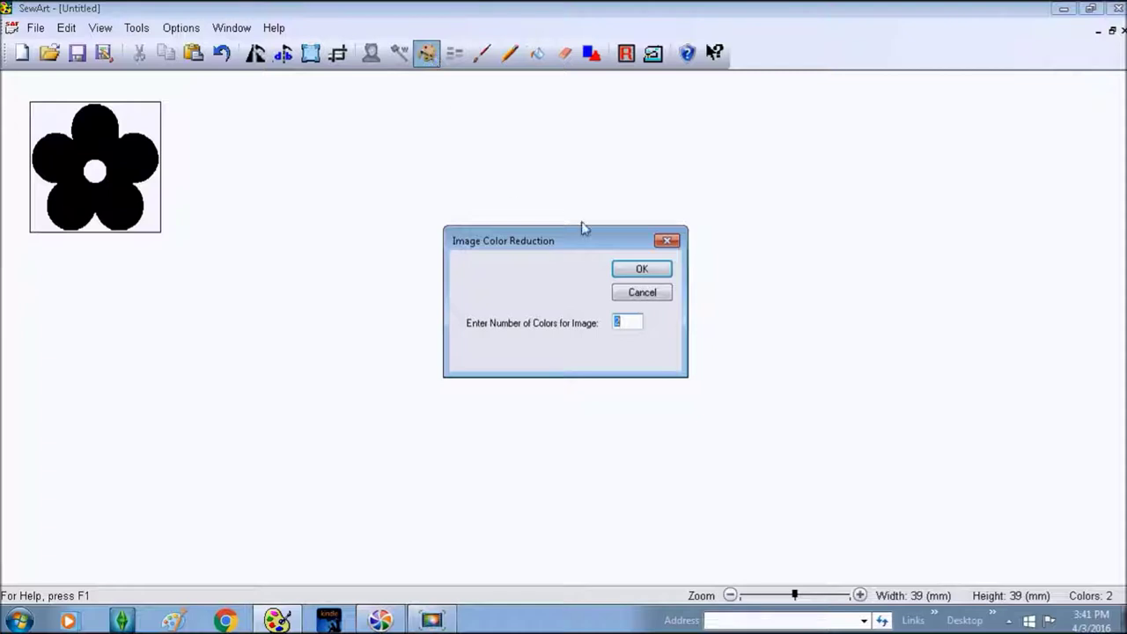
{"action": "left_click", "coordinate": [642, 269]}
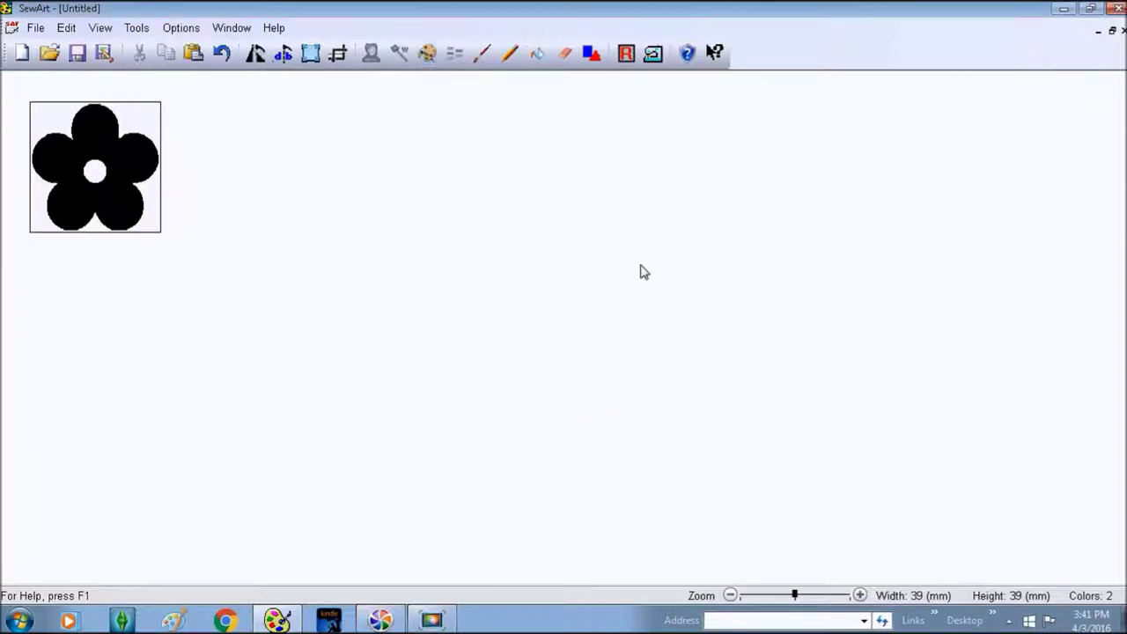
{"action": "left_click", "coordinate": [481, 56]}
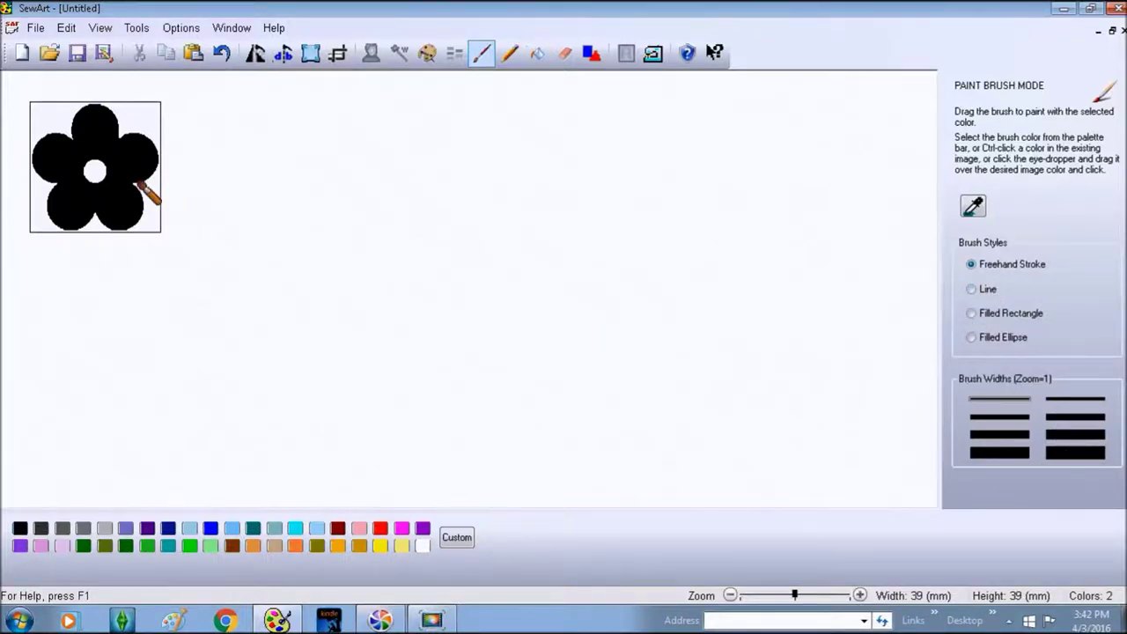
{"action": "left_click", "coordinate": [860, 595]}
{"action": "left_click", "coordinate": [859, 595]}
{"action": "left_click", "coordinate": [859, 595]}
{"action": "left_click", "coordinate": [859, 595]}
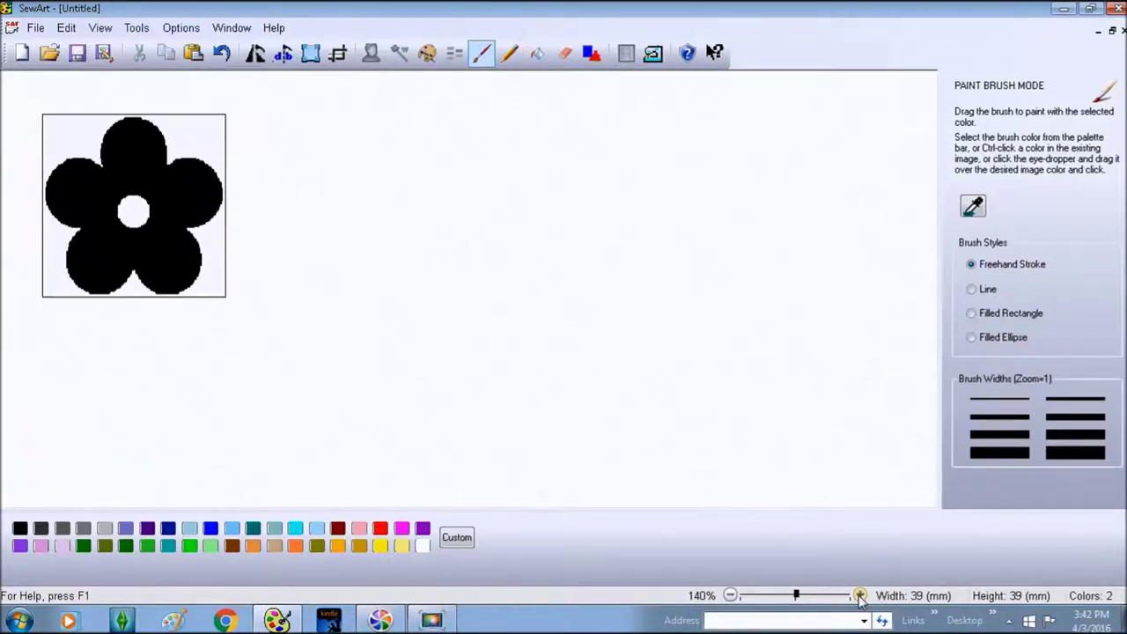
{"action": "left_click", "coordinate": [859, 595]}
{"action": "left_click", "coordinate": [859, 595]}
{"action": "left_click", "coordinate": [859, 596]}
{"action": "left_click", "coordinate": [859, 595]}
{"action": "left_click", "coordinate": [859, 595]}
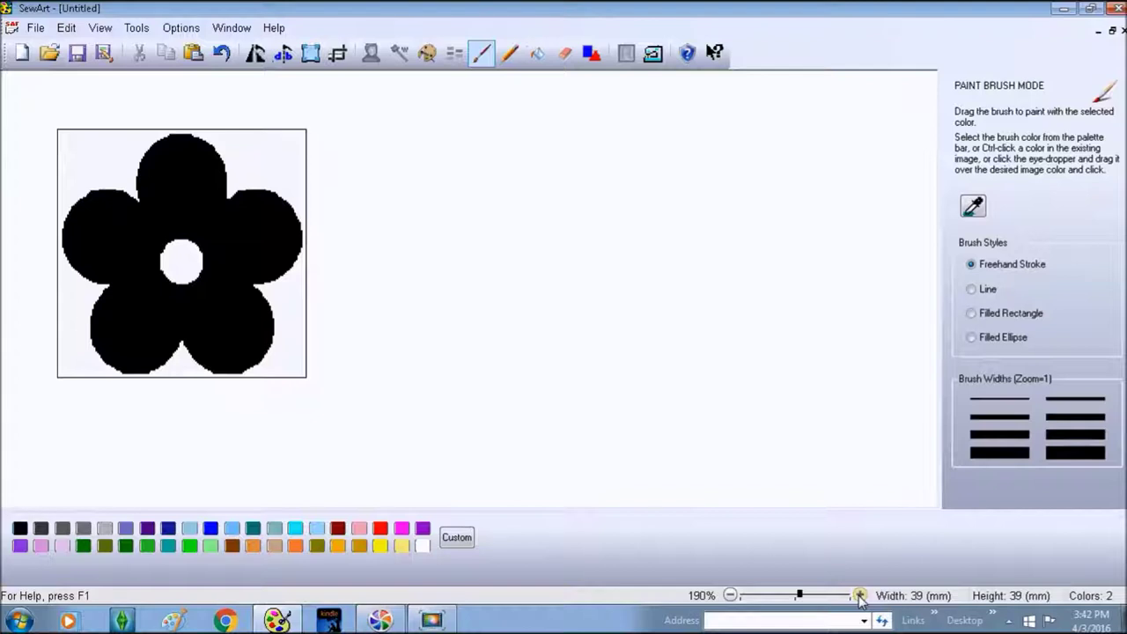
{"action": "left_click", "coordinate": [859, 595]}
{"action": "left_click_drag", "start_coordinate": [298, 204], "coordinate": [315, 187]}
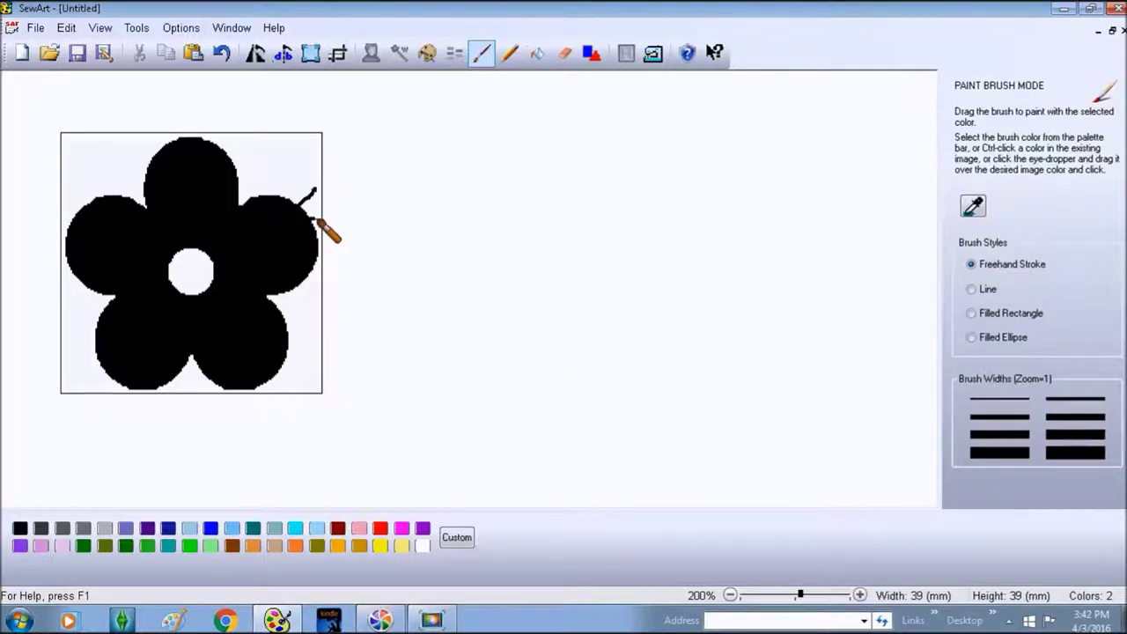
{"action": "mouse_move", "coordinate": [254, 195]}
{"action": "left_mouse_down"}
{"action": "mouse_move", "coordinate": [253, 145]}
{"action": "mouse_move", "coordinate": [303, 148]}
{"action": "left_mouse_up"}
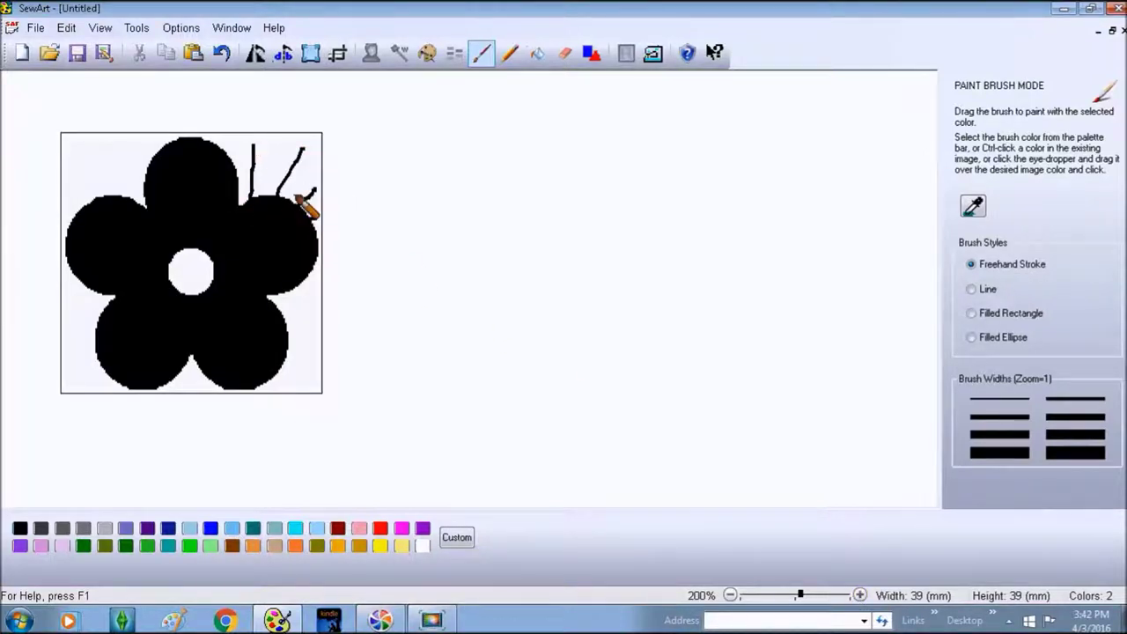
{"action": "left_click_drag", "start_coordinate": [300, 197], "coordinate": [314, 185]}
{"action": "left_click", "coordinate": [221, 54]}
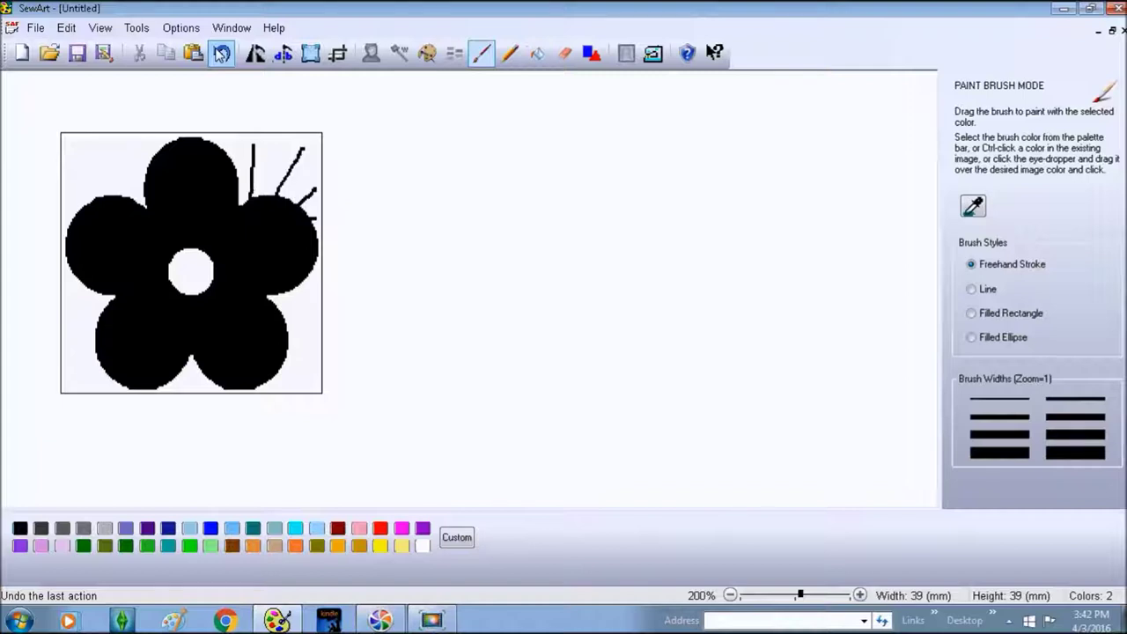
{"action": "left_click", "coordinate": [221, 54]}
{"action": "left_click", "coordinate": [221, 54]}
{"action": "left_click", "coordinate": [221, 54]}
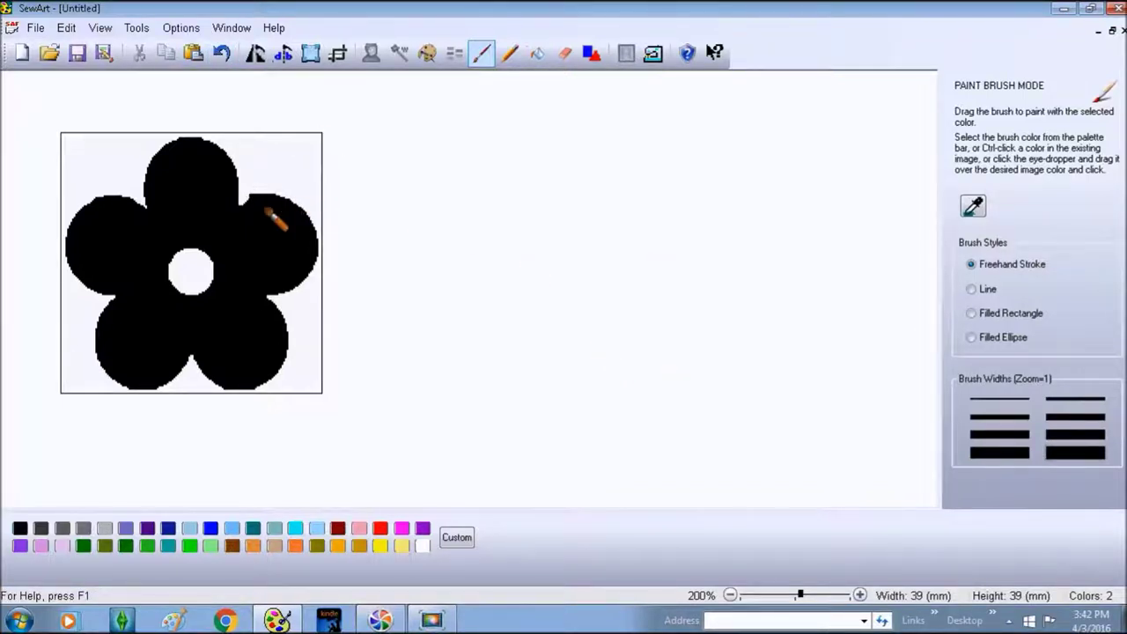
{"action": "mouse_move", "coordinate": [264, 204]}
{"action": "left_mouse_down"}
{"action": "mouse_move", "coordinate": [301, 157]}
{"action": "mouse_move", "coordinate": [299, 227]}
{"action": "left_mouse_up"}
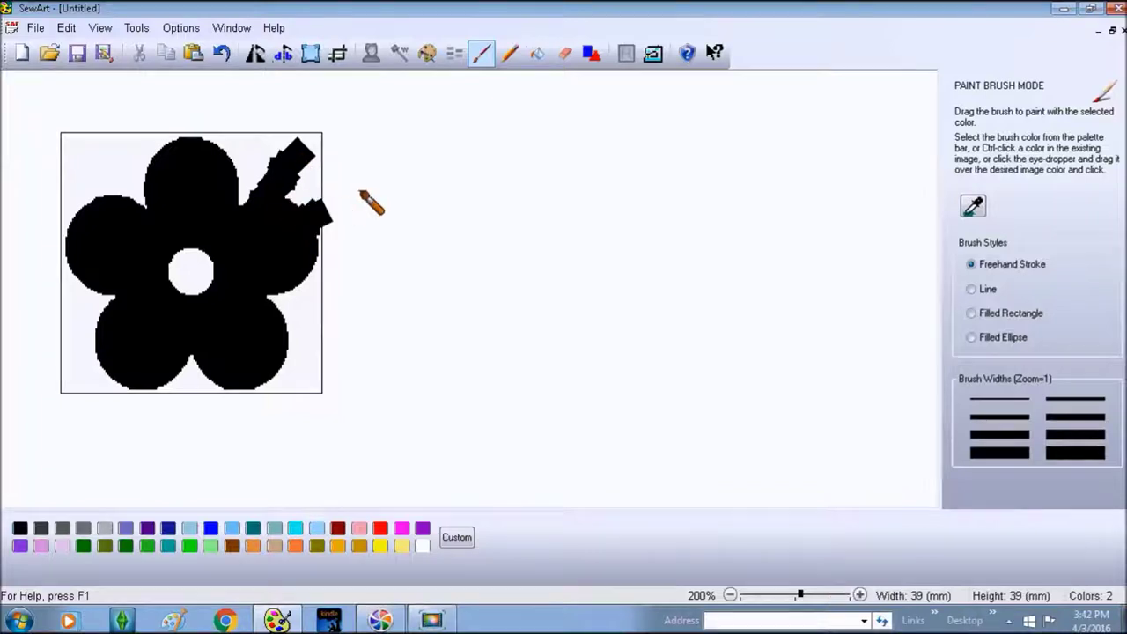
{"action": "left_click_drag", "start_coordinate": [136, 187], "coordinate": [97, 183]}
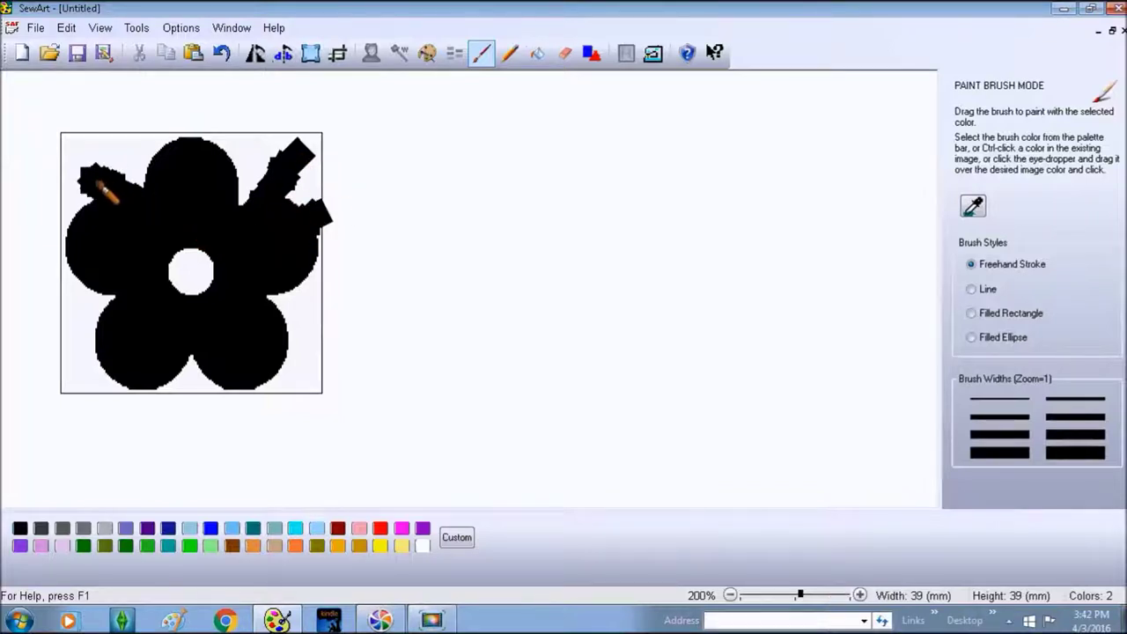
{"action": "left_click", "coordinate": [221, 52]}
{"action": "left_click", "coordinate": [221, 53]}
{"action": "left_click", "coordinate": [221, 53]}
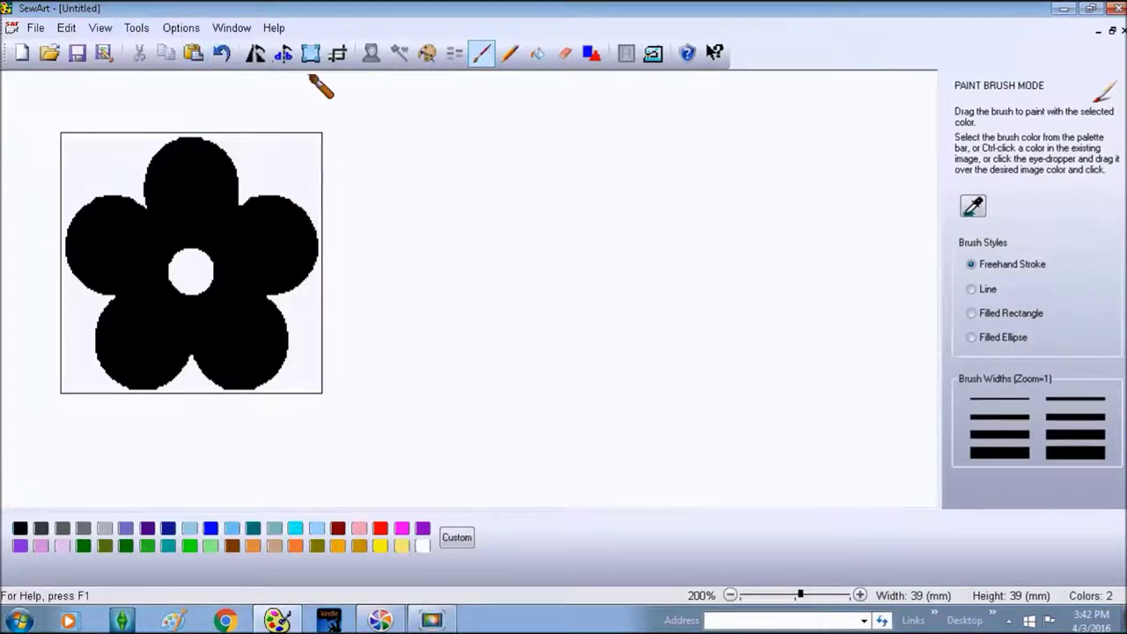
{"action": "left_click", "coordinate": [972, 289]}
Test a thick black line and a black filled rectangle on the flower, undoing both
{"action": "mouse_move", "coordinate": [309, 164]}
{"action": "left_mouse_down"}
{"action": "mouse_move", "coordinate": [194, 180]}
{"action": "mouse_move", "coordinate": [77, 168]}
{"action": "left_mouse_up"}
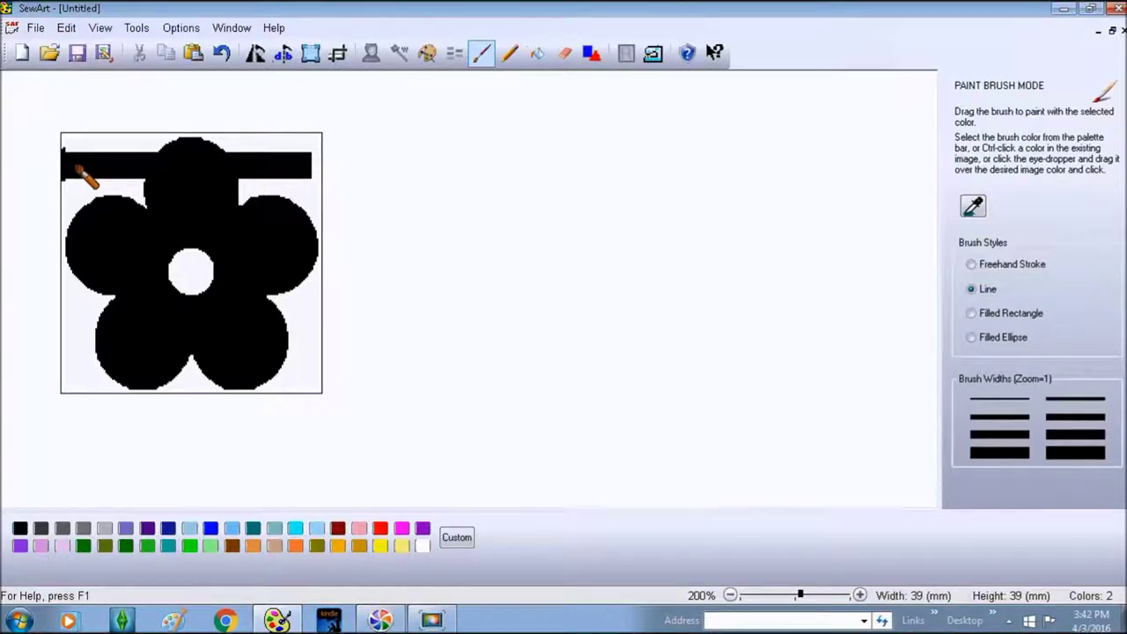
{"action": "left_click", "coordinate": [220, 53]}
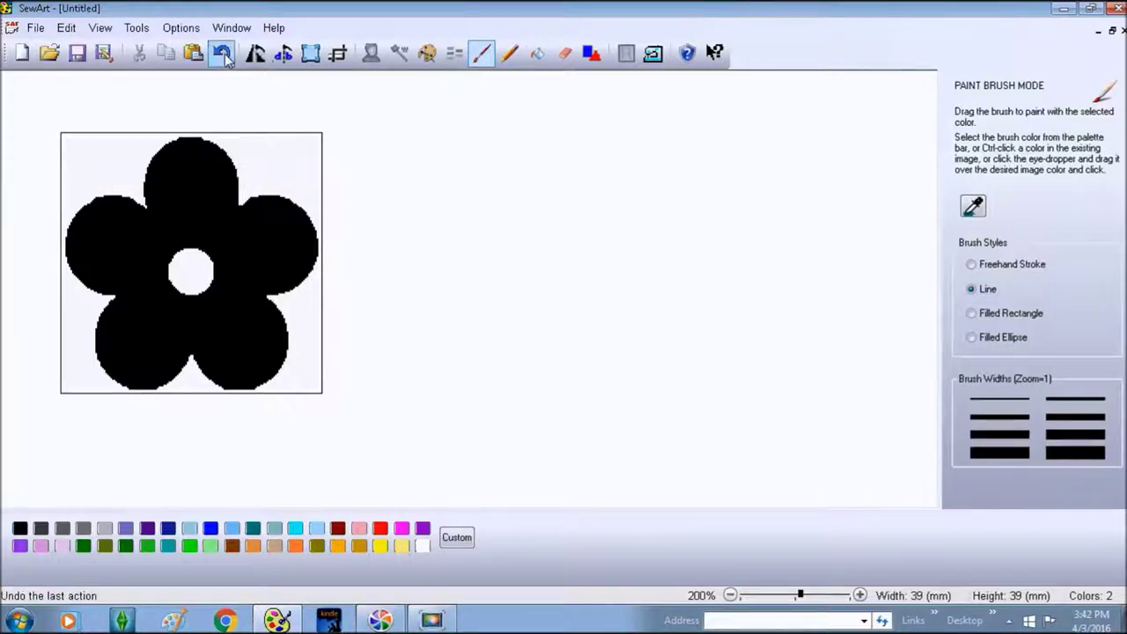
{"action": "left_click", "coordinate": [972, 313]}
{"action": "mouse_move", "coordinate": [267, 197]}
{"action": "left_mouse_down"}
{"action": "mouse_move", "coordinate": [300, 162]}
{"action": "mouse_move", "coordinate": [201, 214]}
{"action": "mouse_move", "coordinate": [102, 229]}
{"action": "mouse_move", "coordinate": [76, 379]}
{"action": "left_mouse_up"}
{"action": "key", "text": "ctrl+z"}
{"action": "key", "text": "ctrl+z"}
{"action": "key", "text": "ctrl+z"}
{"action": "key", "text": "ctrl+z"}
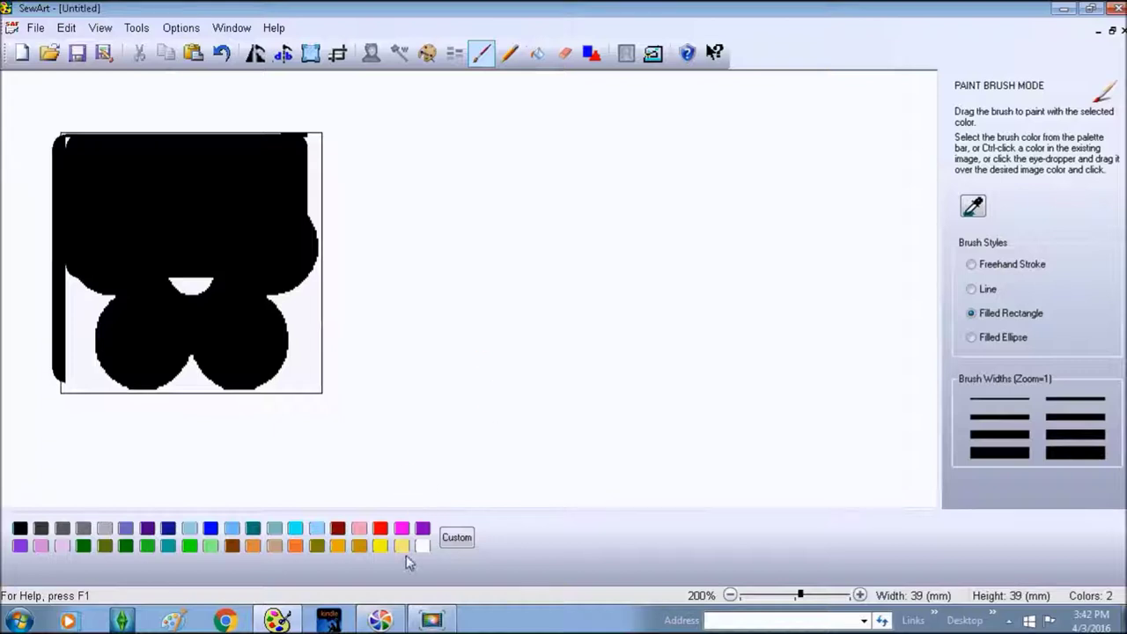
{"action": "left_click", "coordinate": [401, 529]}
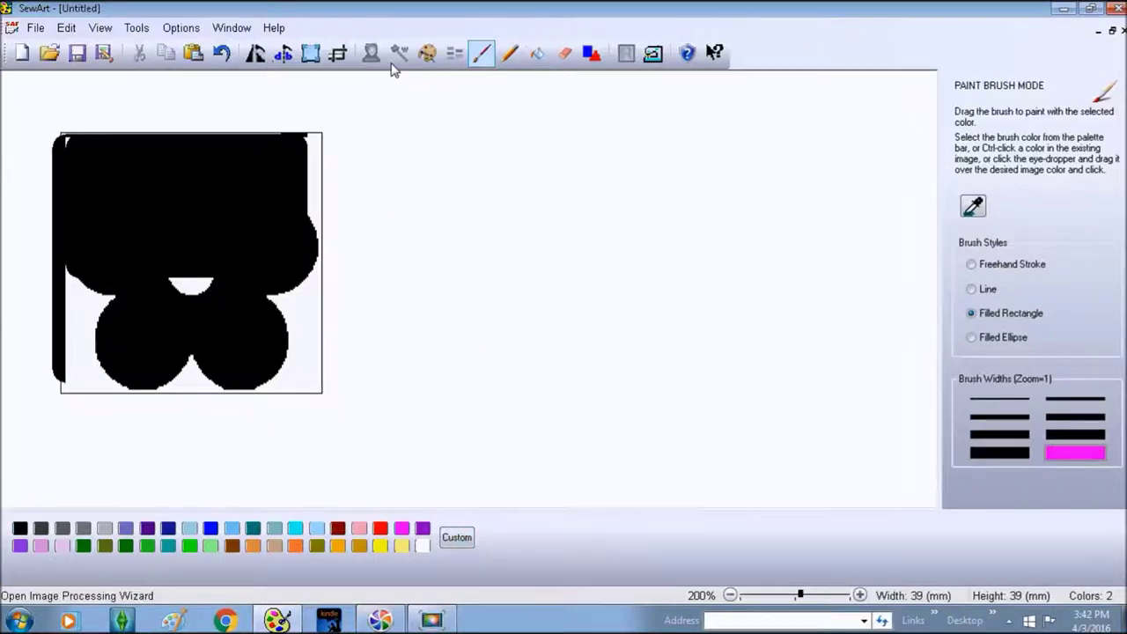
{"action": "left_click", "coordinate": [221, 53]}
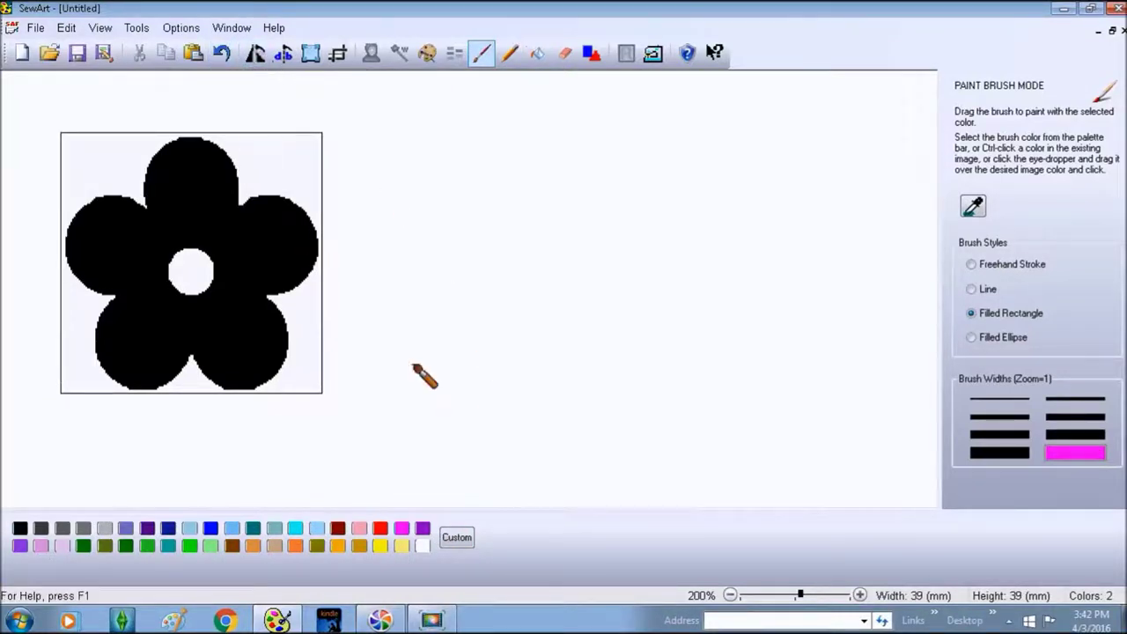
Switch the brush colour to purple and test a filled rectangle, then undo it
{"action": "left_click", "coordinate": [422, 528]}
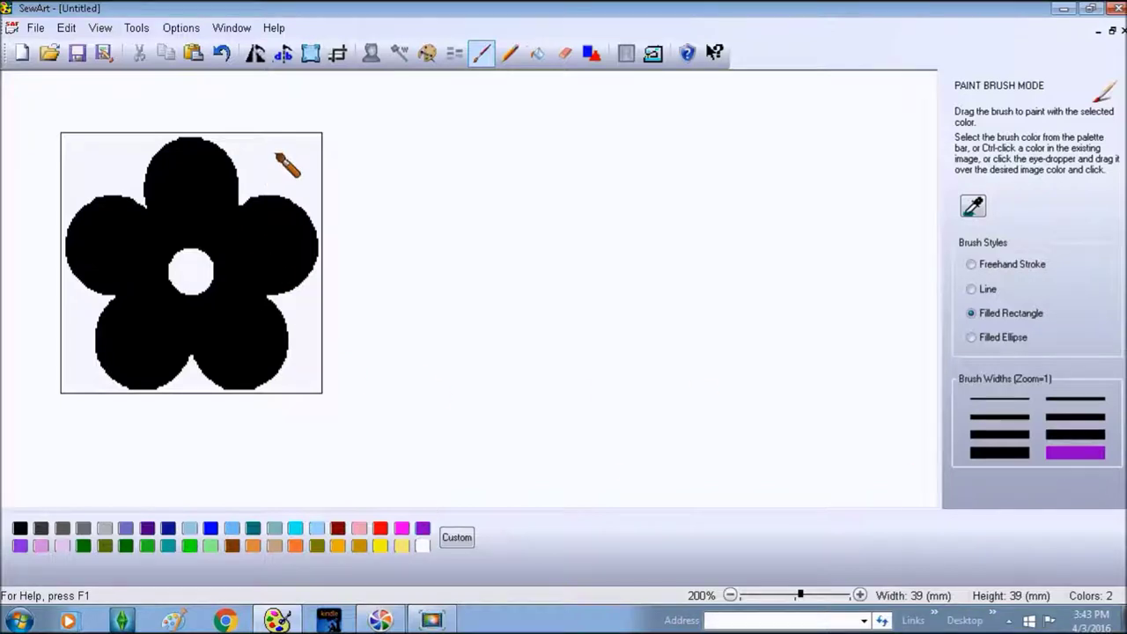
{"action": "mouse_move", "coordinate": [296, 132]}
{"action": "left_mouse_down"}
{"action": "mouse_move", "coordinate": [218, 223]}
{"action": "mouse_move", "coordinate": [92, 273]}
{"action": "left_mouse_up"}
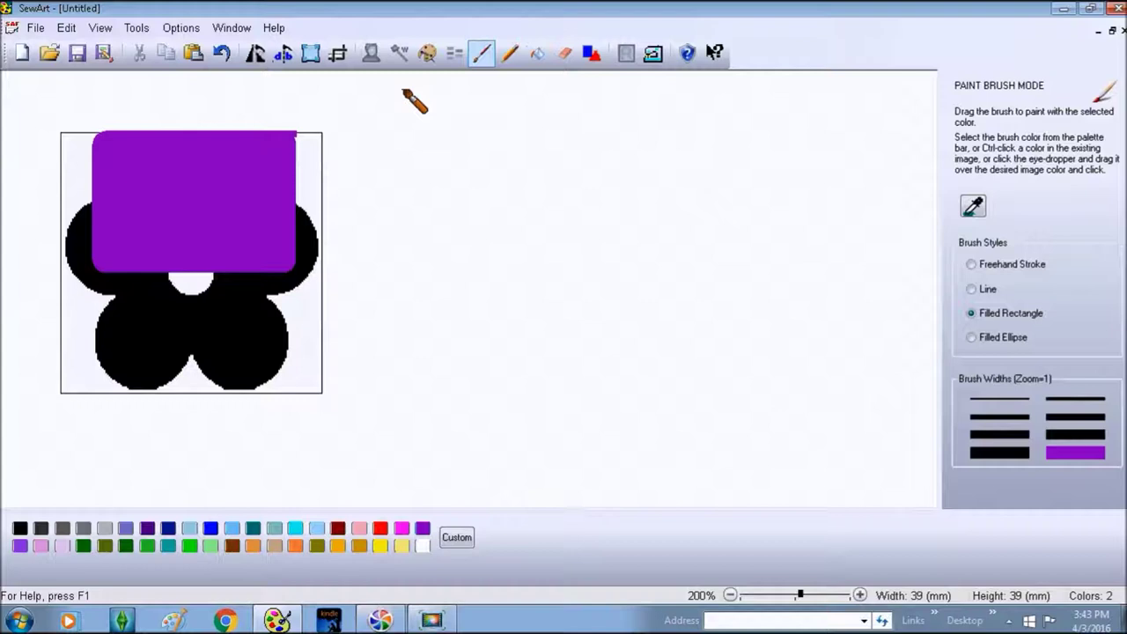
{"action": "left_click", "coordinate": [221, 53]}
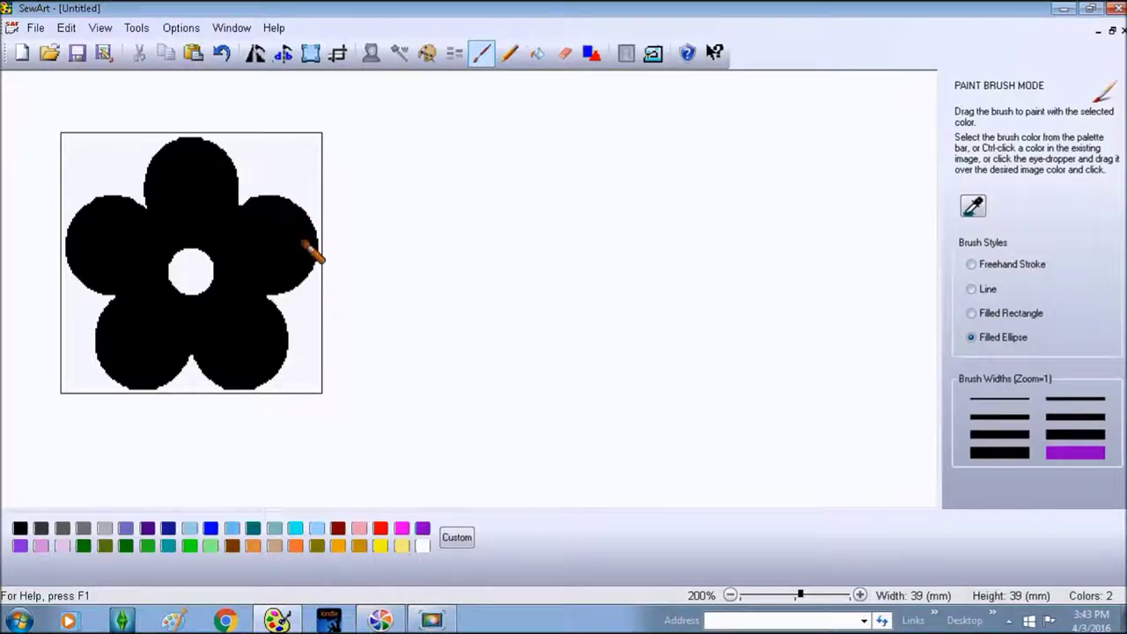
Paint purple filled ellipses over four petals, then undo all four
{"action": "left_click_drag", "start_coordinate": [172, 149], "coordinate": [231, 235]}
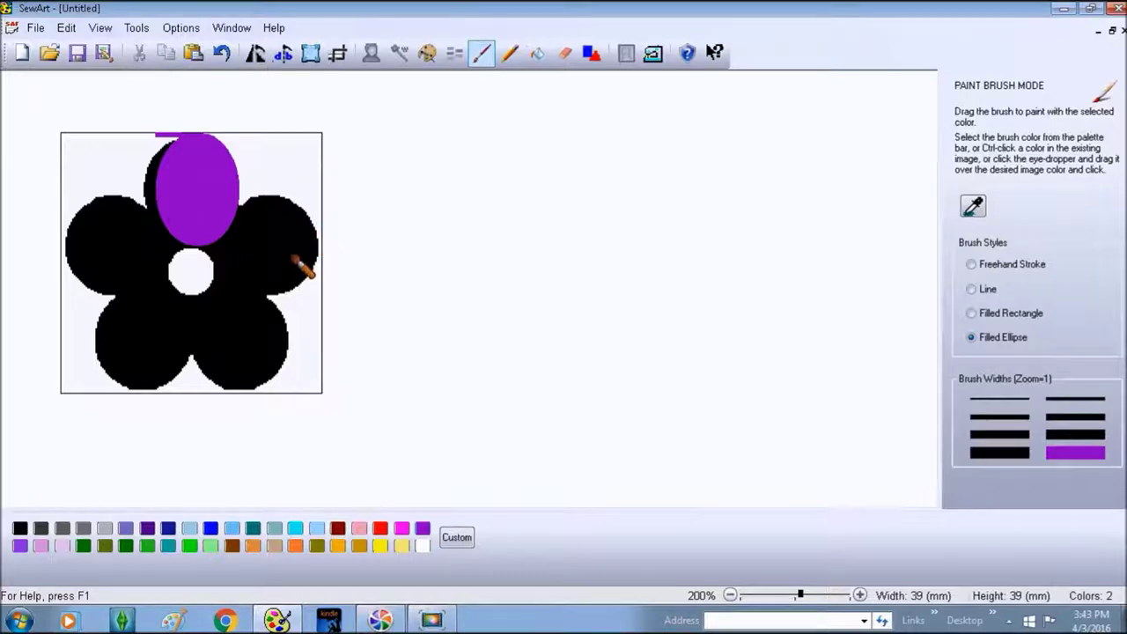
{"action": "left_click_drag", "start_coordinate": [308, 204], "coordinate": [234, 294]}
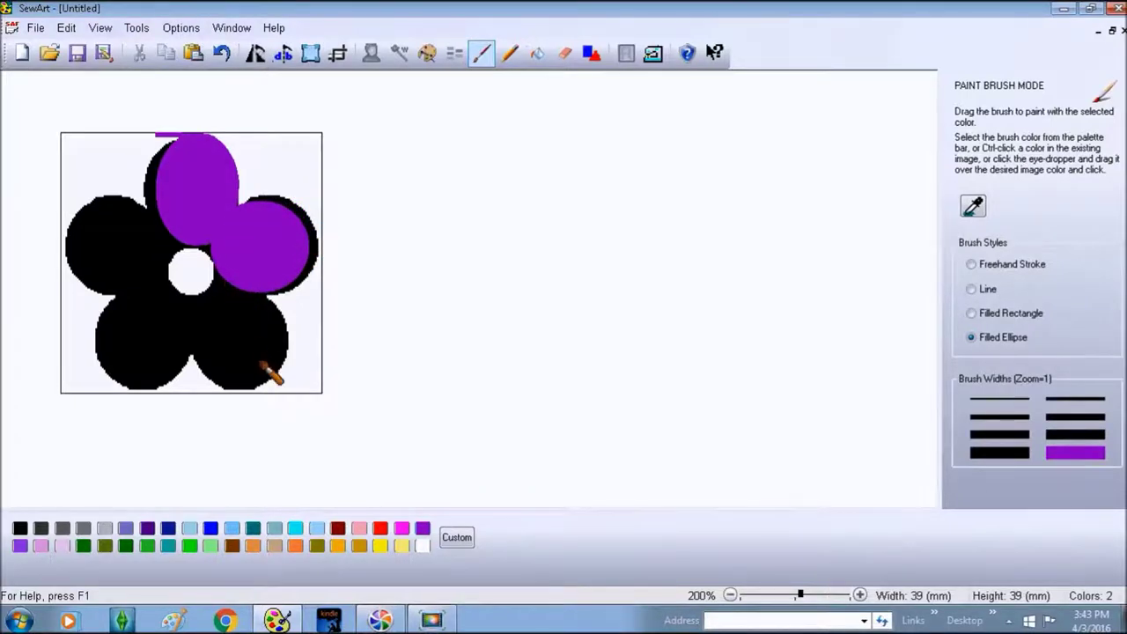
{"action": "left_click_drag", "start_coordinate": [267, 374], "coordinate": [208, 287]}
{"action": "mouse_move", "coordinate": [174, 376]}
{"action": "left_mouse_down"}
{"action": "mouse_move", "coordinate": [84, 295]}
{"action": "mouse_move", "coordinate": [72, 259]}
{"action": "left_mouse_up"}
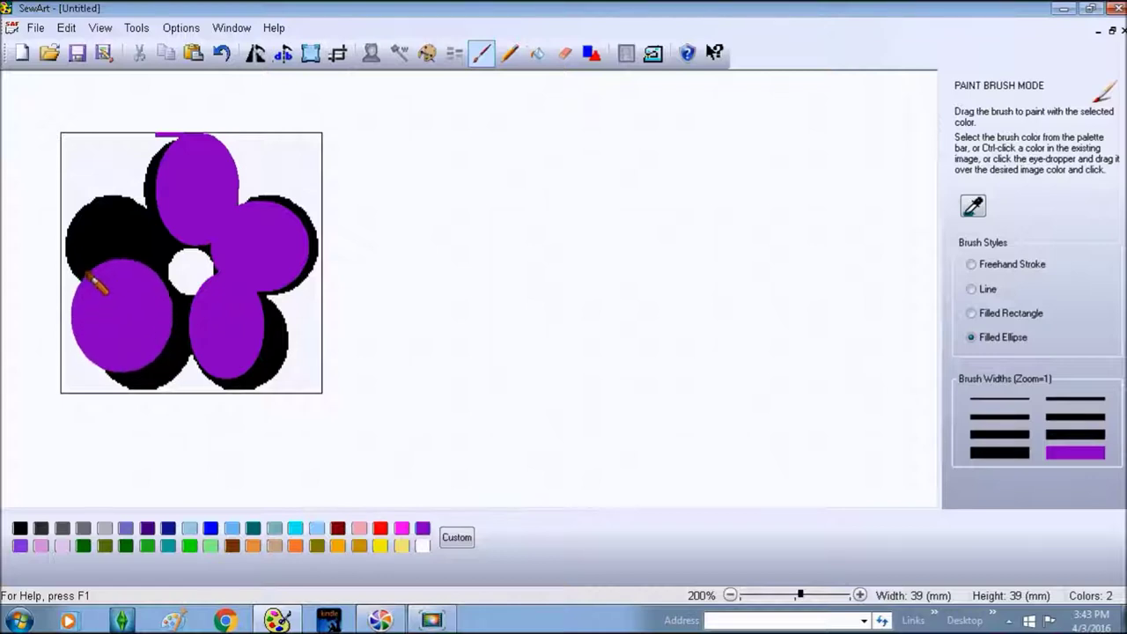
{"action": "left_click", "coordinate": [221, 54]}
{"action": "left_click", "coordinate": [221, 54]}
{"action": "left_click", "coordinate": [221, 54]}
{"action": "left_click", "coordinate": [221, 54]}
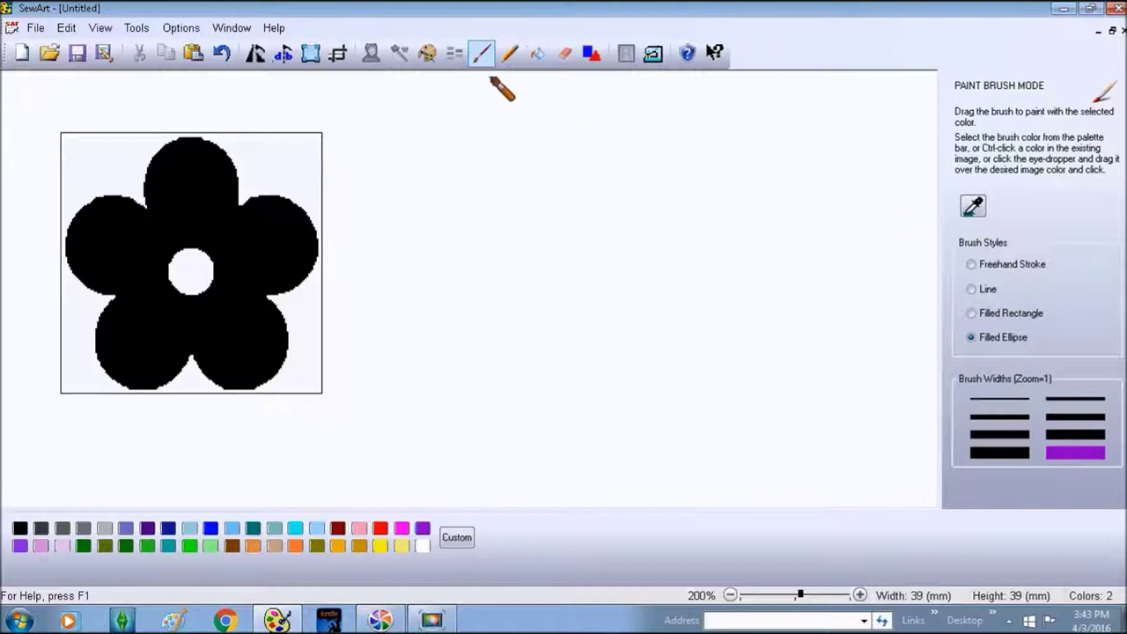
With the pencil at its thinnest width, test two purple circle outlines and undo them
{"action": "left_click", "coordinate": [510, 56]}
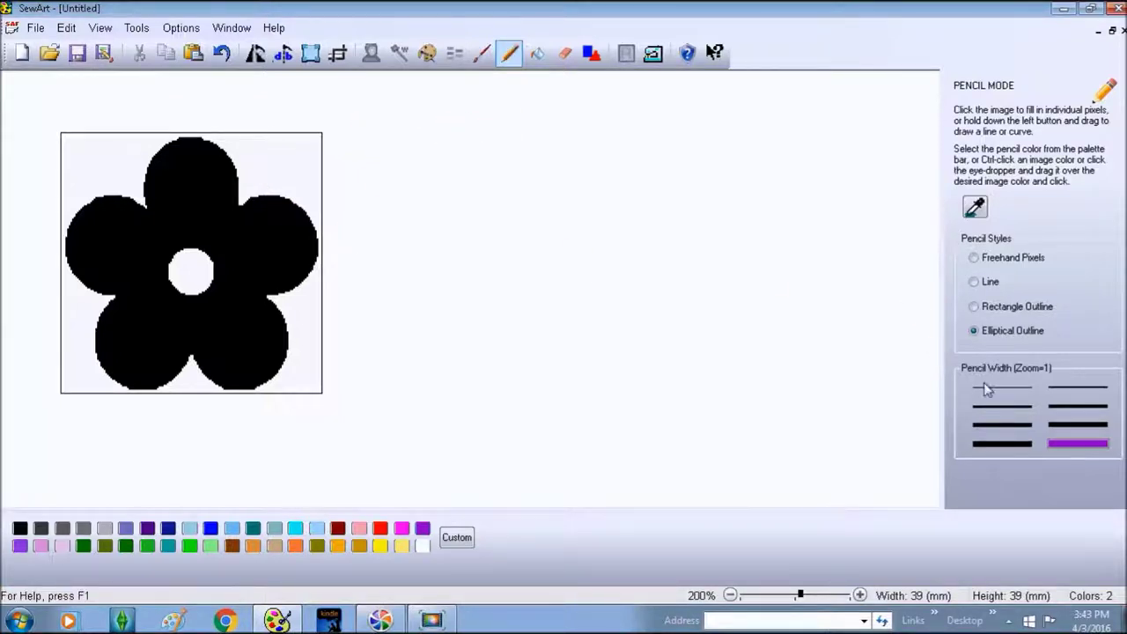
{"action": "left_click", "coordinate": [1019, 388]}
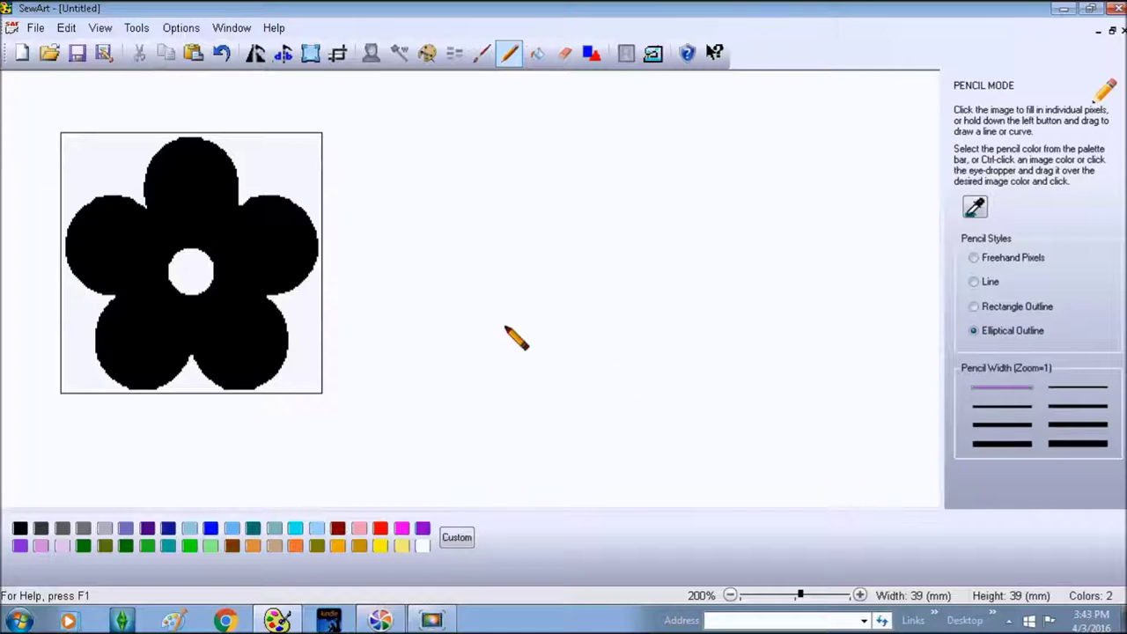
{"action": "mouse_move", "coordinate": [280, 165]}
{"action": "left_mouse_down"}
{"action": "mouse_move", "coordinate": [192, 248]}
{"action": "mouse_move", "coordinate": [95, 227]}
{"action": "mouse_move", "coordinate": [95, 353]}
{"action": "left_mouse_up"}
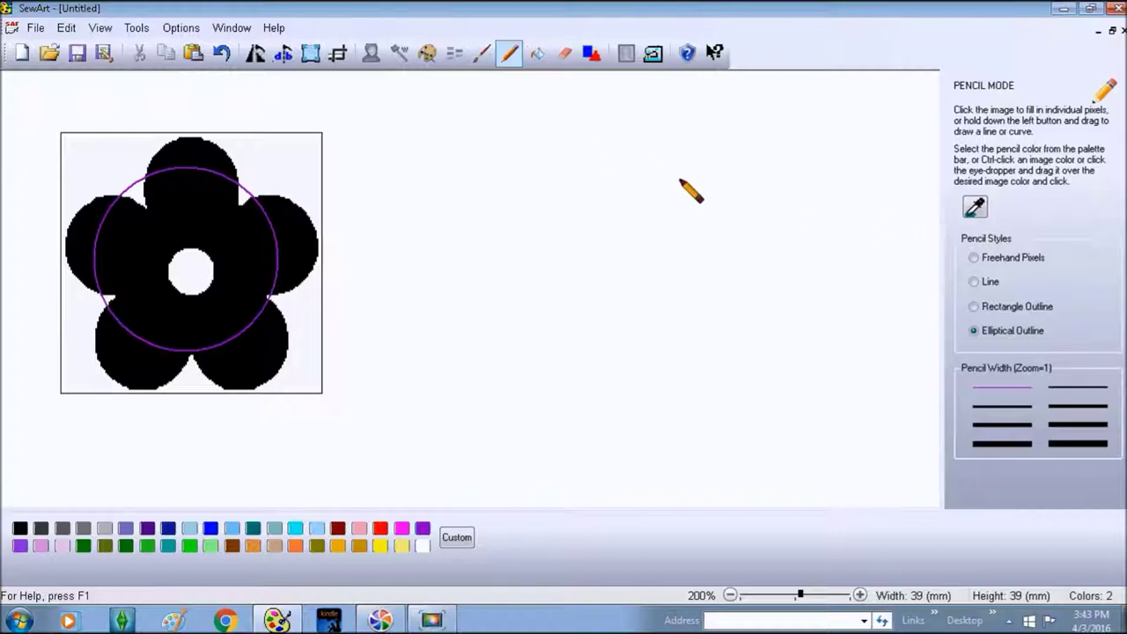
{"action": "left_click", "coordinate": [221, 53]}
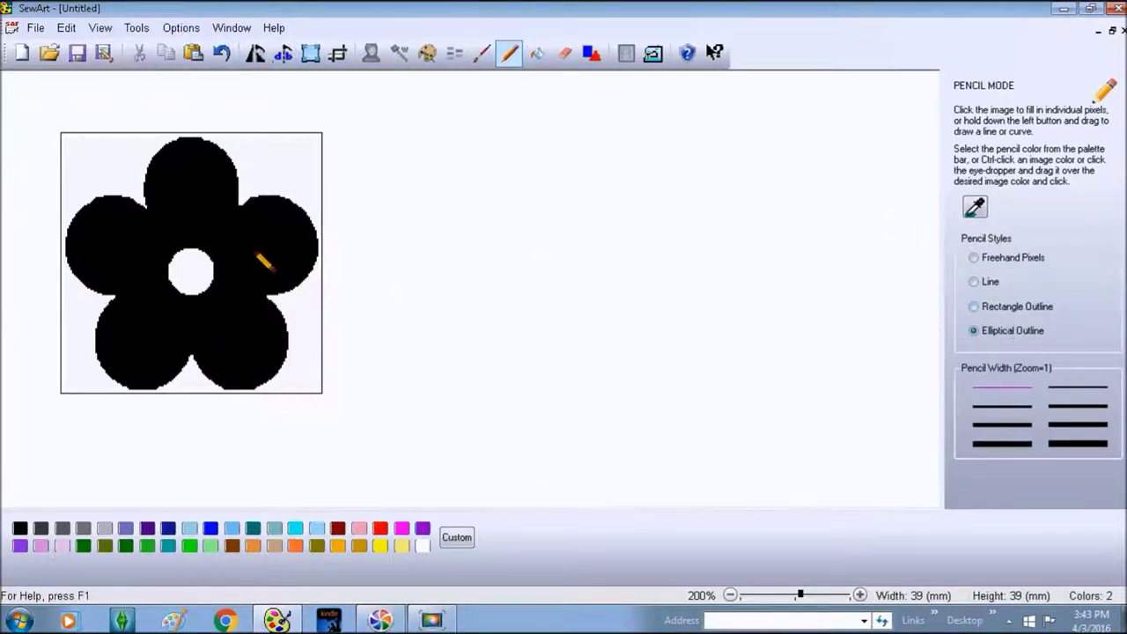
{"action": "left_click_drag", "start_coordinate": [284, 216], "coordinate": [216, 291]}
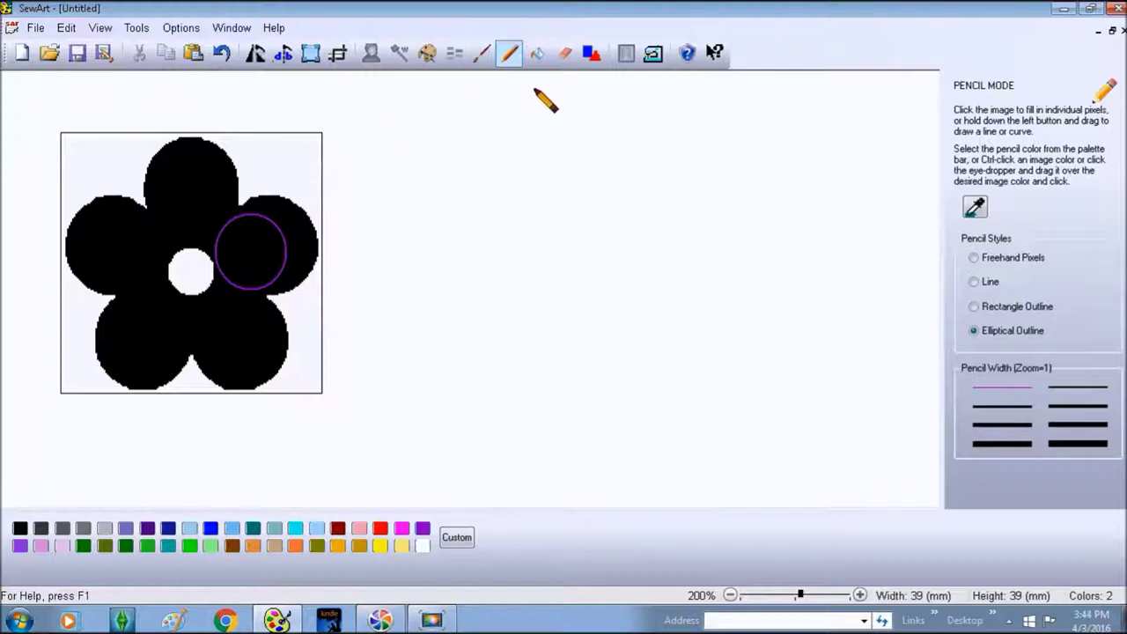
{"action": "left_click", "coordinate": [221, 55]}
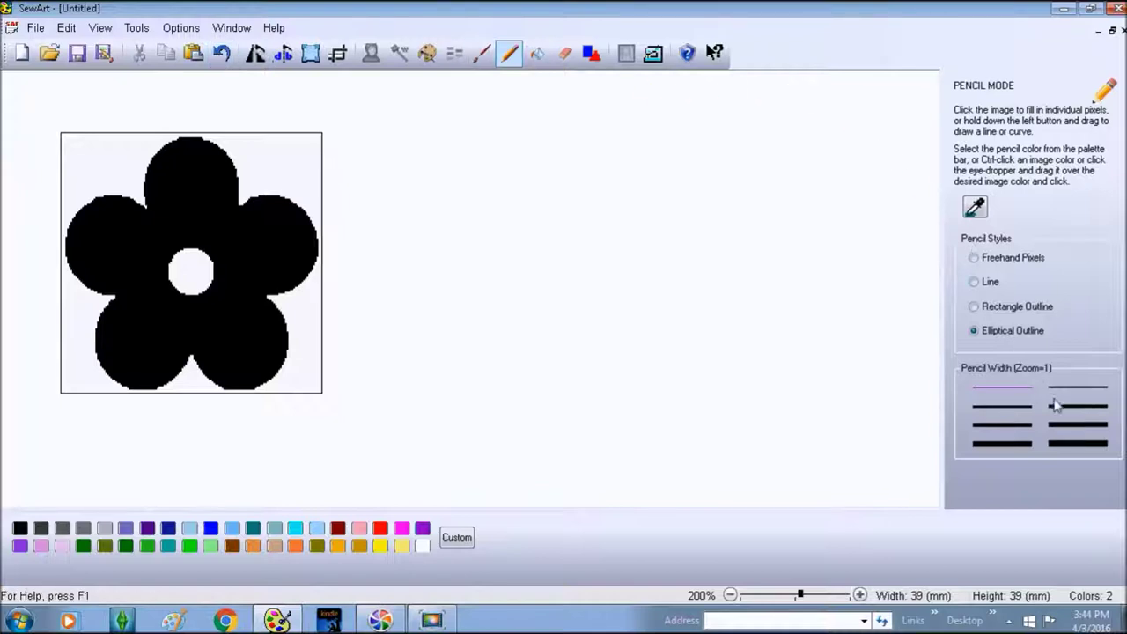
With a thicker pencil, undo a test ellipse and draw a purple rectangle outline across the flower
{"action": "left_click", "coordinate": [1021, 427]}
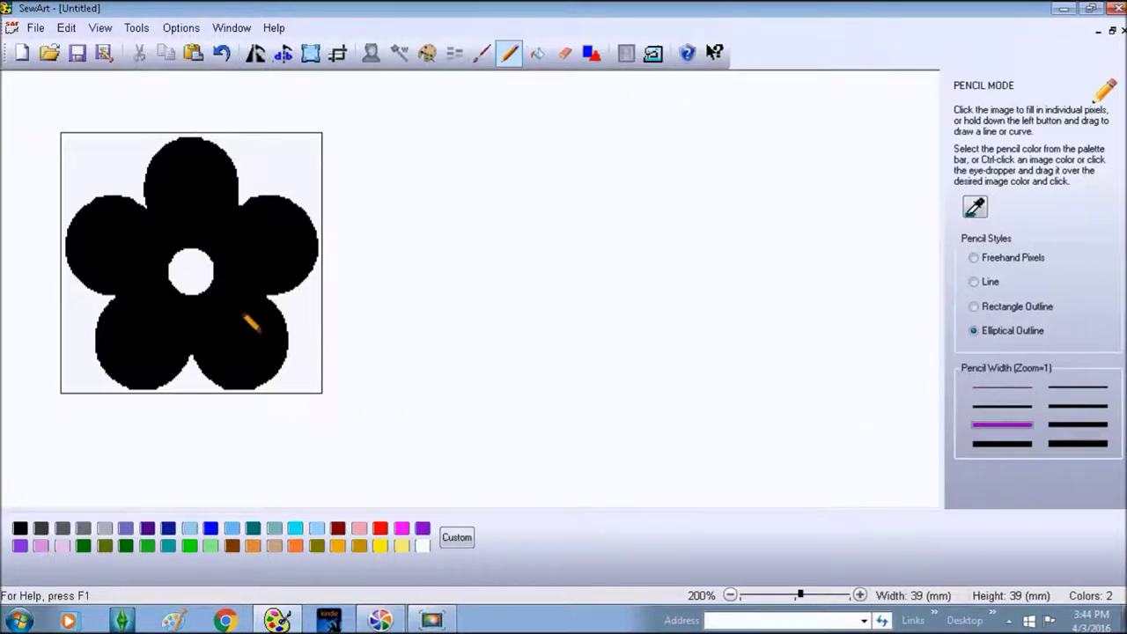
{"action": "left_click_drag", "start_coordinate": [245, 309], "coordinate": [69, 387]}
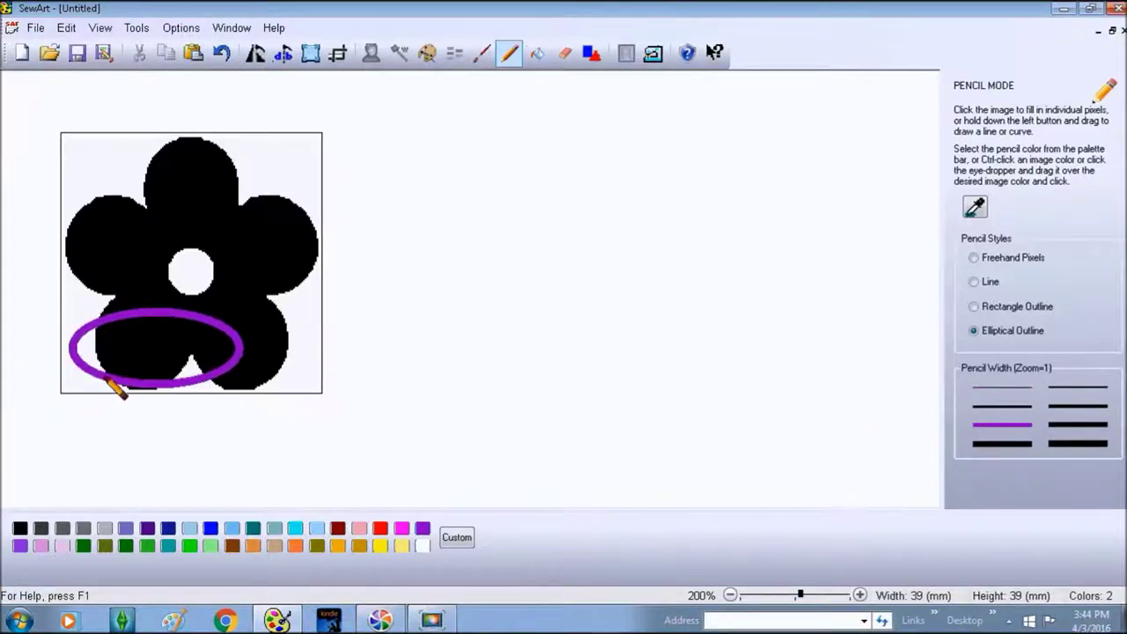
{"action": "left_click", "coordinate": [221, 53]}
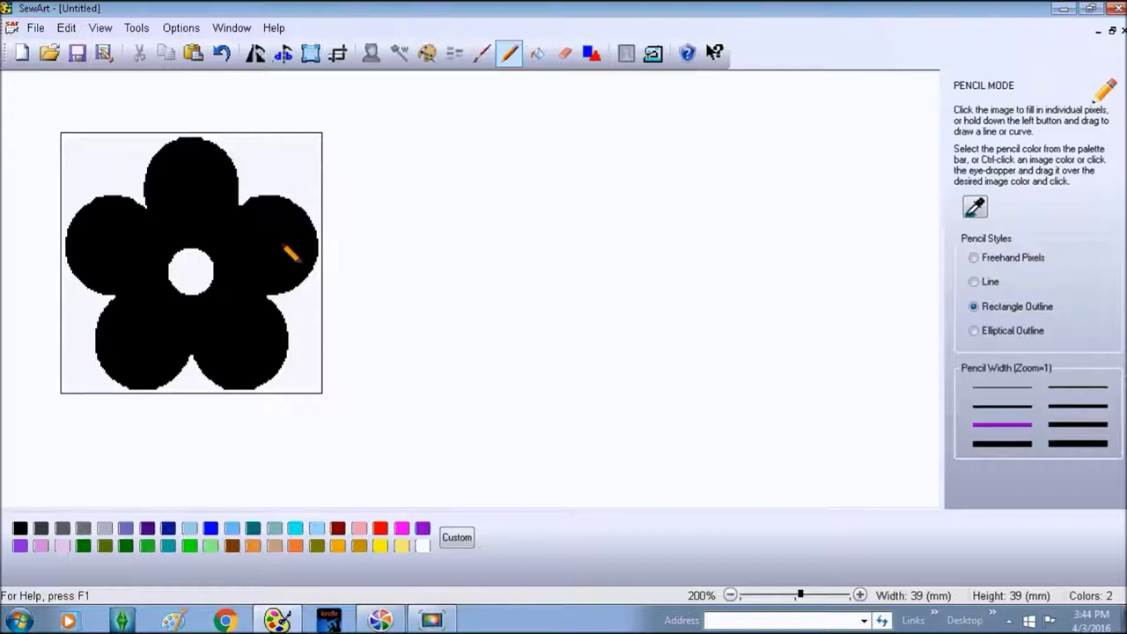
{"action": "left_click_drag", "start_coordinate": [284, 237], "coordinate": [83, 363]}
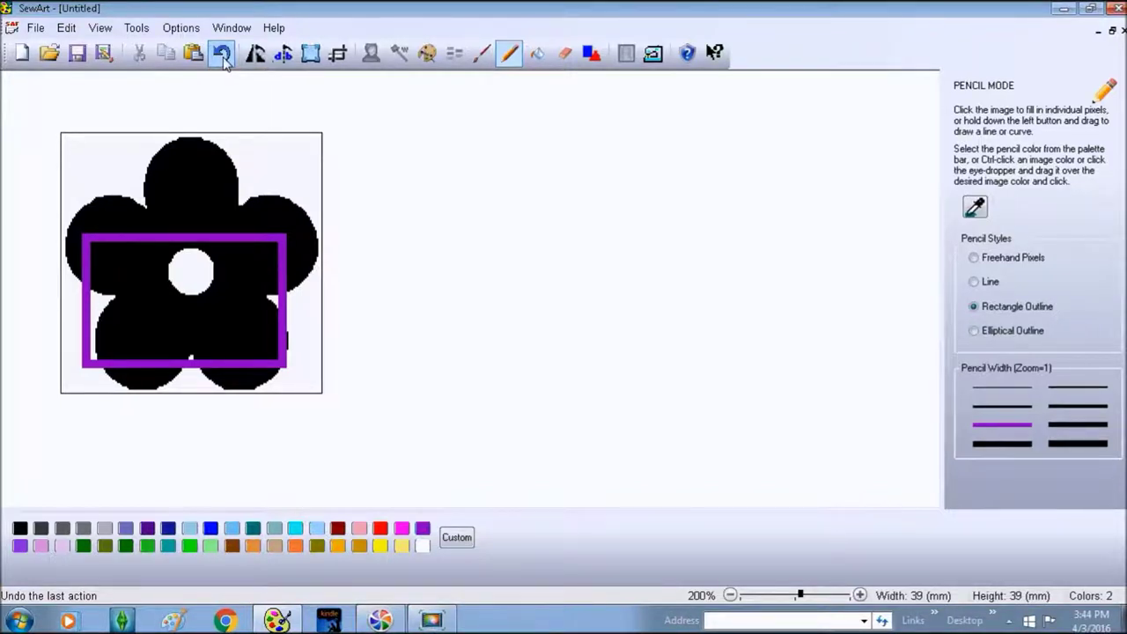
Undo the trial purple rectangle, straight line and freehand stroke drawn on the black flower
{"action": "left_click", "coordinate": [221, 55]}
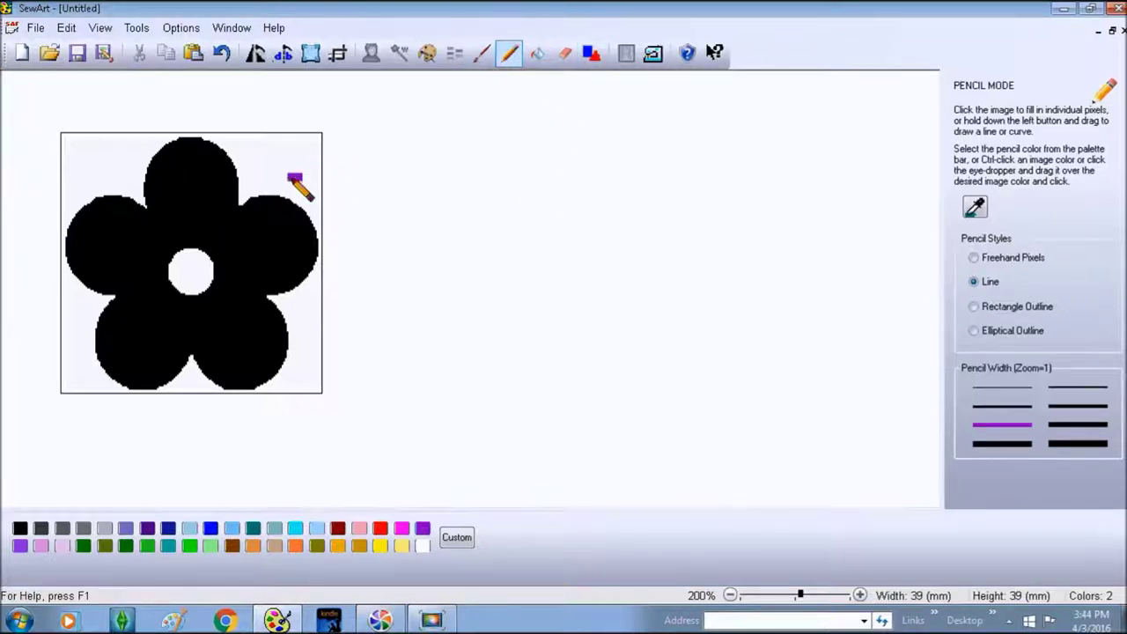
{"action": "mouse_move", "coordinate": [301, 177]}
{"action": "left_mouse_down"}
{"action": "mouse_move", "coordinate": [126, 188]}
{"action": "mouse_move", "coordinate": [77, 177]}
{"action": "left_mouse_up"}
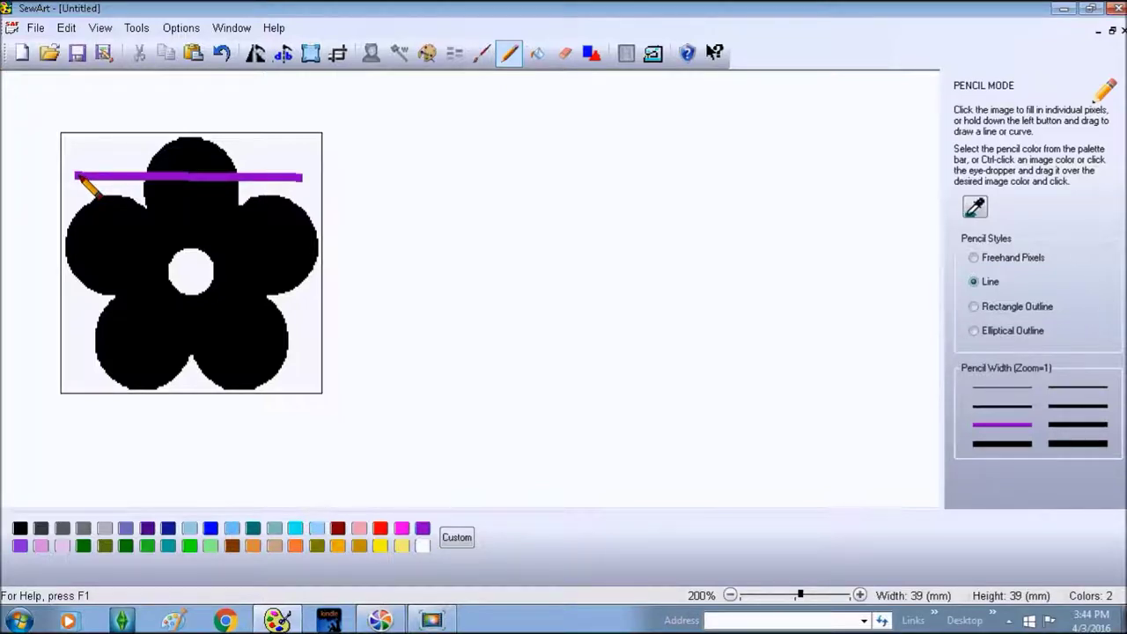
{"action": "left_click_drag", "start_coordinate": [77, 177], "coordinate": [78, 177]}
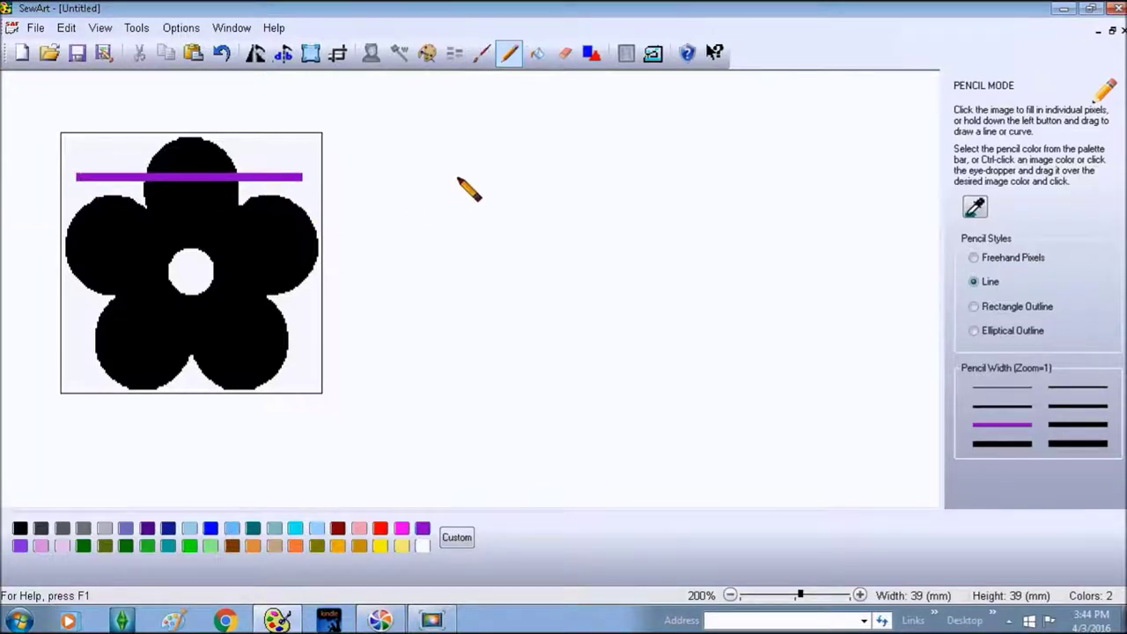
{"action": "left_click", "coordinate": [221, 52]}
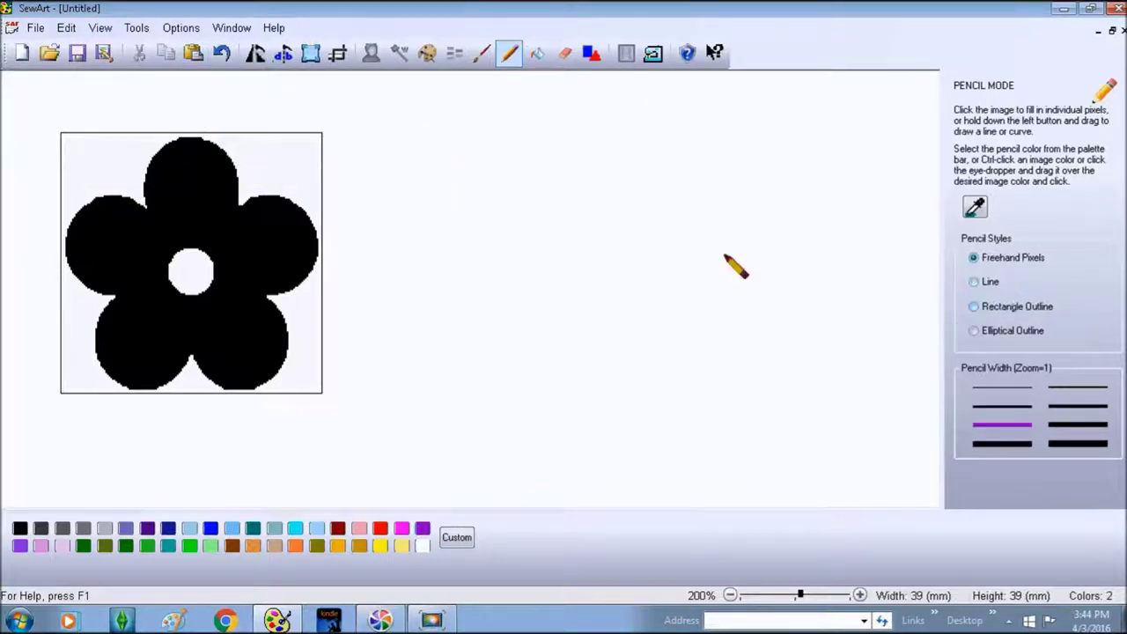
{"action": "mouse_move", "coordinate": [273, 182]}
{"action": "left_mouse_down"}
{"action": "mouse_move", "coordinate": [147, 189]}
{"action": "mouse_move", "coordinate": [99, 250]}
{"action": "mouse_move", "coordinate": [249, 253]}
{"action": "mouse_move", "coordinate": [229, 339]}
{"action": "mouse_move", "coordinate": [122, 313]}
{"action": "mouse_move", "coordinate": [66, 336]}
{"action": "mouse_move", "coordinate": [249, 274]}
{"action": "mouse_move", "coordinate": [176, 181]}
{"action": "mouse_move", "coordinate": [126, 249]}
{"action": "mouse_move", "coordinate": [95, 143]}
{"action": "mouse_move", "coordinate": [254, 164]}
{"action": "mouse_move", "coordinate": [293, 185]}
{"action": "mouse_move", "coordinate": [301, 287]}
{"action": "mouse_move", "coordinate": [275, 316]}
{"action": "left_mouse_up"}
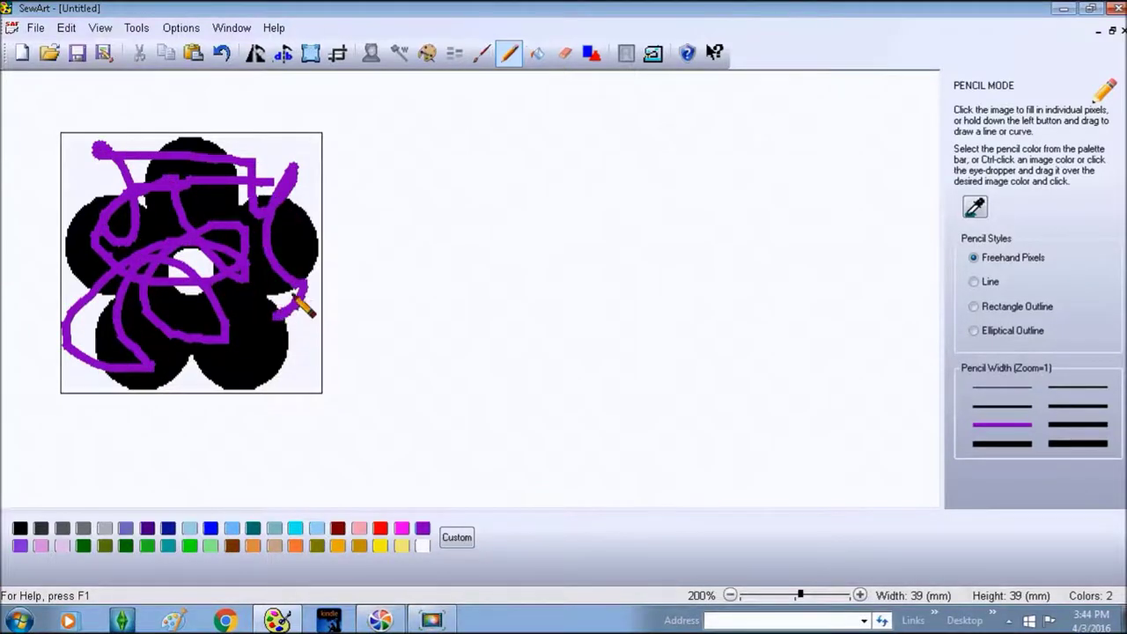
{"action": "left_click", "coordinate": [219, 55]}
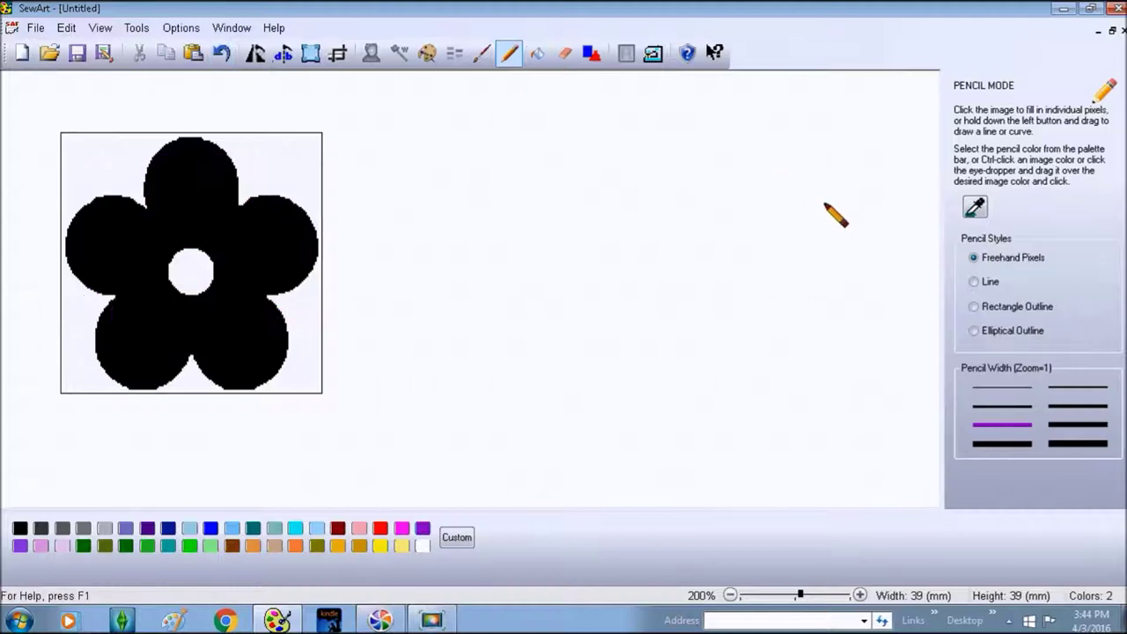
{"action": "left_click", "coordinate": [537, 54]}
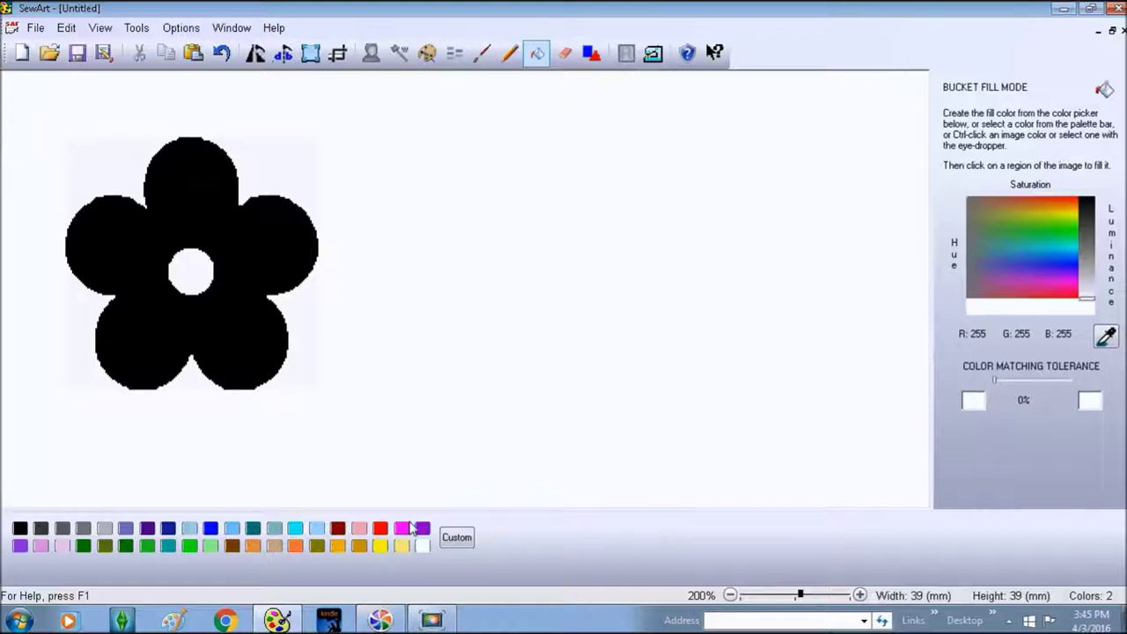
Bucket-fill the black flower pink and apply colour reduction
{"action": "left_click", "coordinate": [361, 528]}
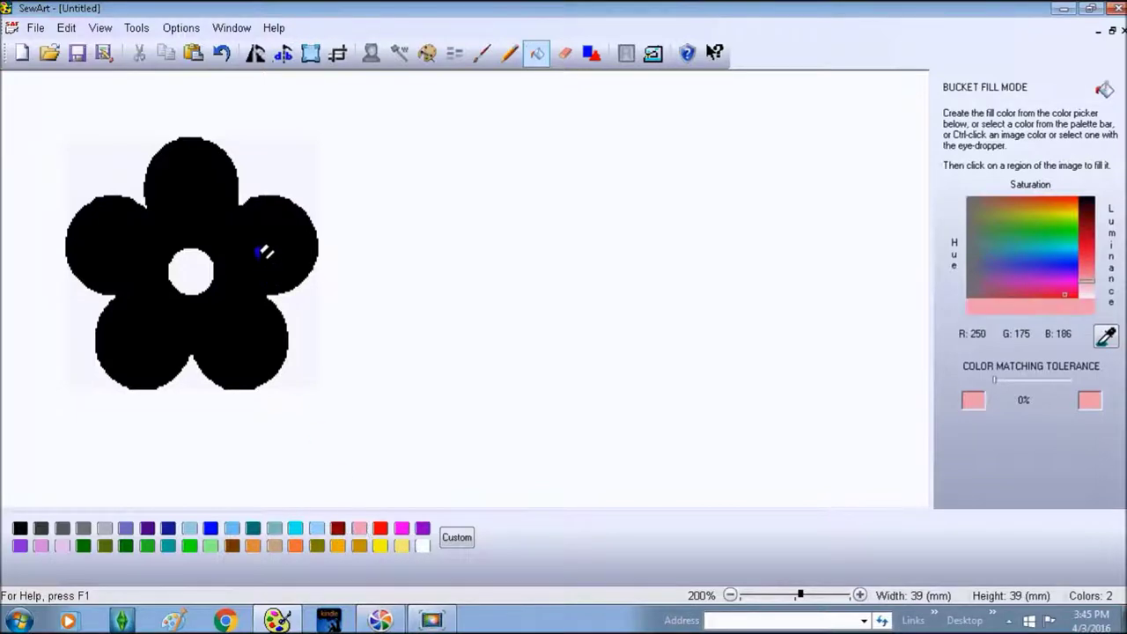
{"action": "left_click", "coordinate": [264, 253]}
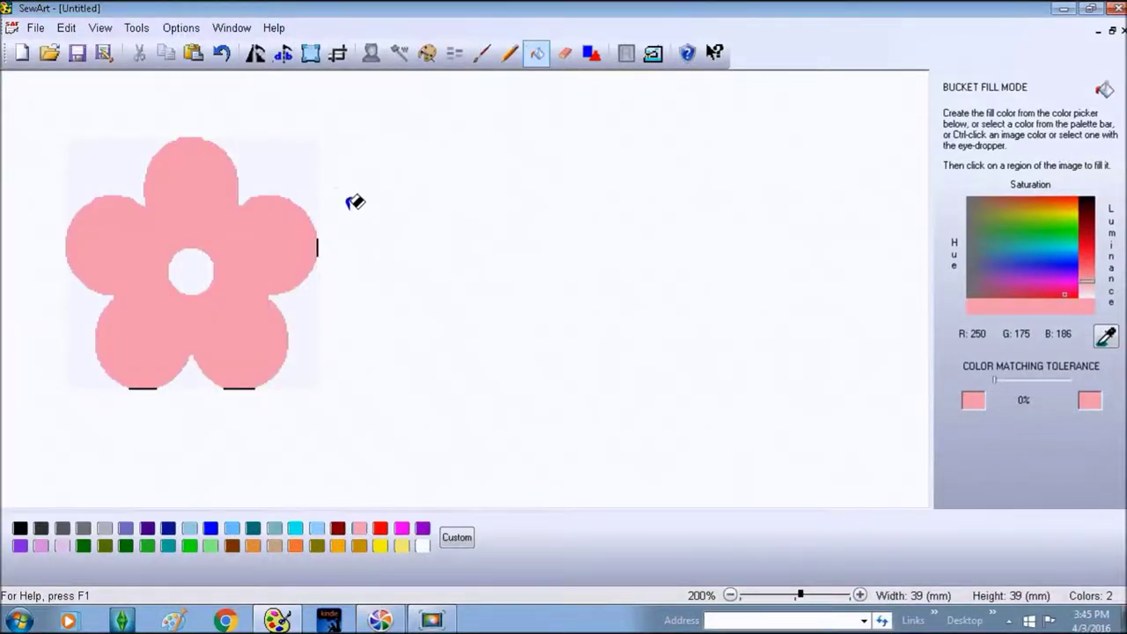
{"action": "left_click", "coordinate": [428, 54]}
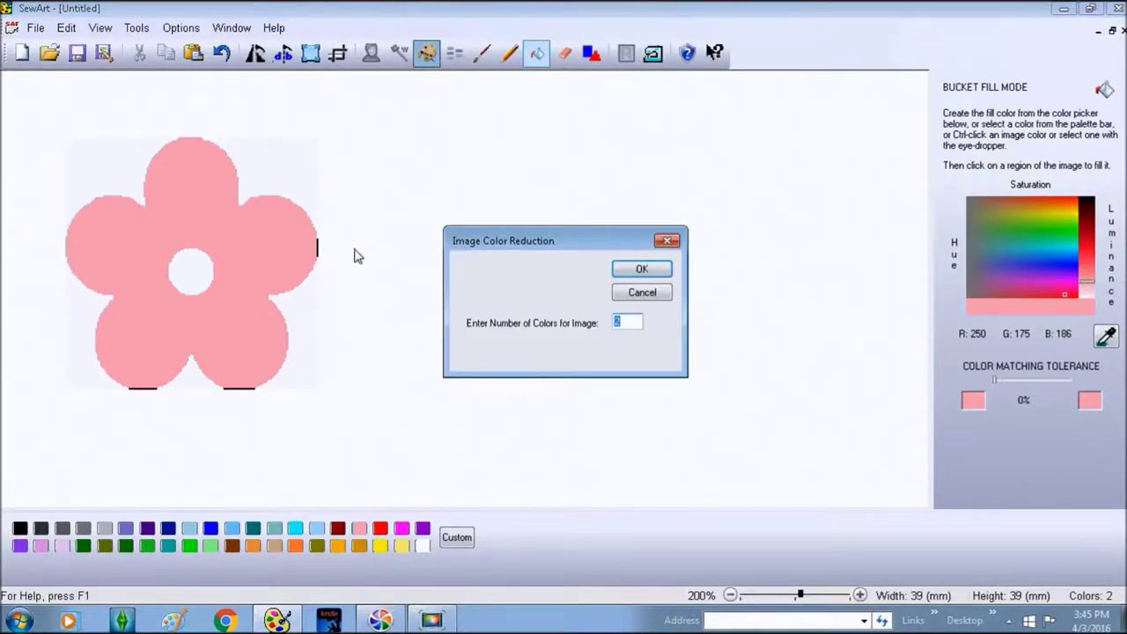
{"action": "left_click", "coordinate": [647, 268]}
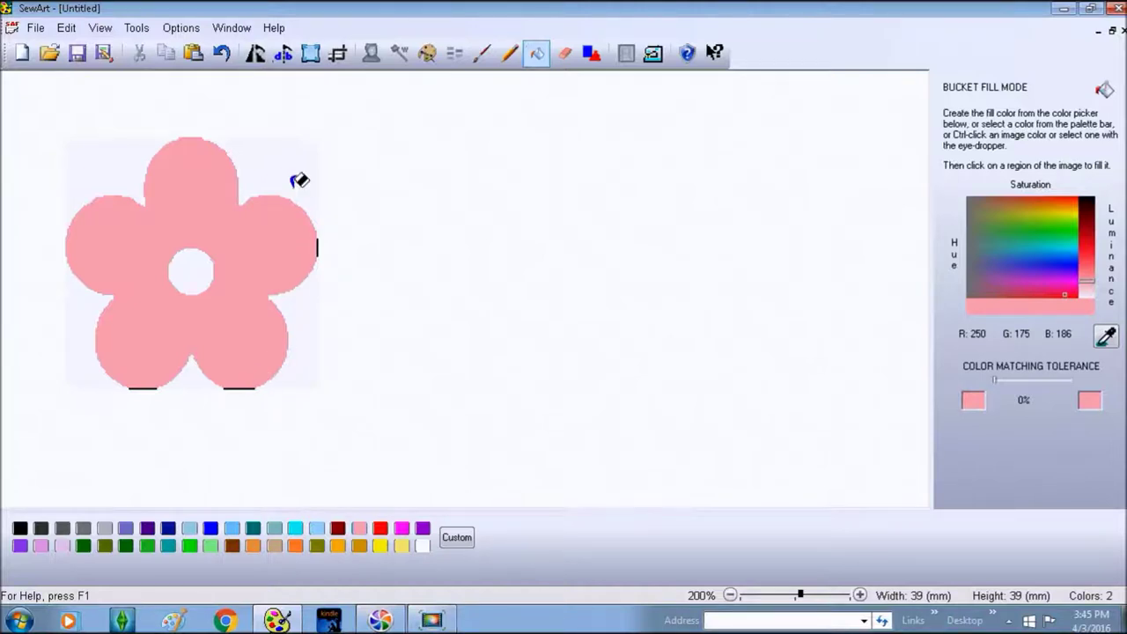
Fill the flower's white centre hole with teal at 200% zoom
{"action": "left_click", "coordinate": [731, 596]}
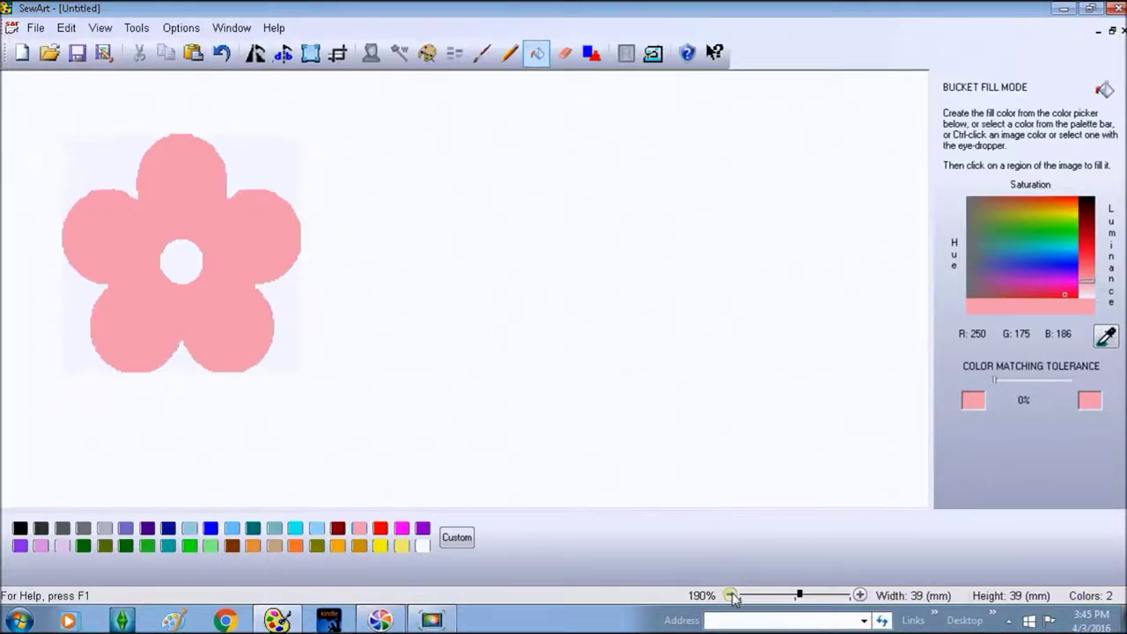
{"action": "left_click", "coordinate": [859, 596]}
{"action": "left_click", "coordinate": [859, 596]}
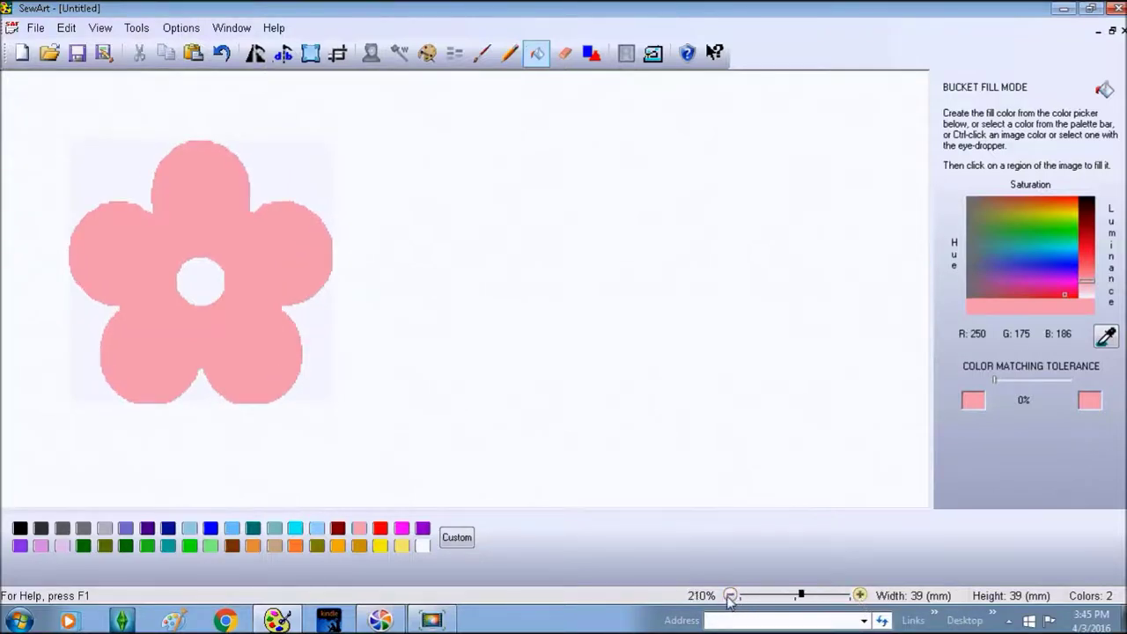
{"action": "left_click", "coordinate": [729, 596]}
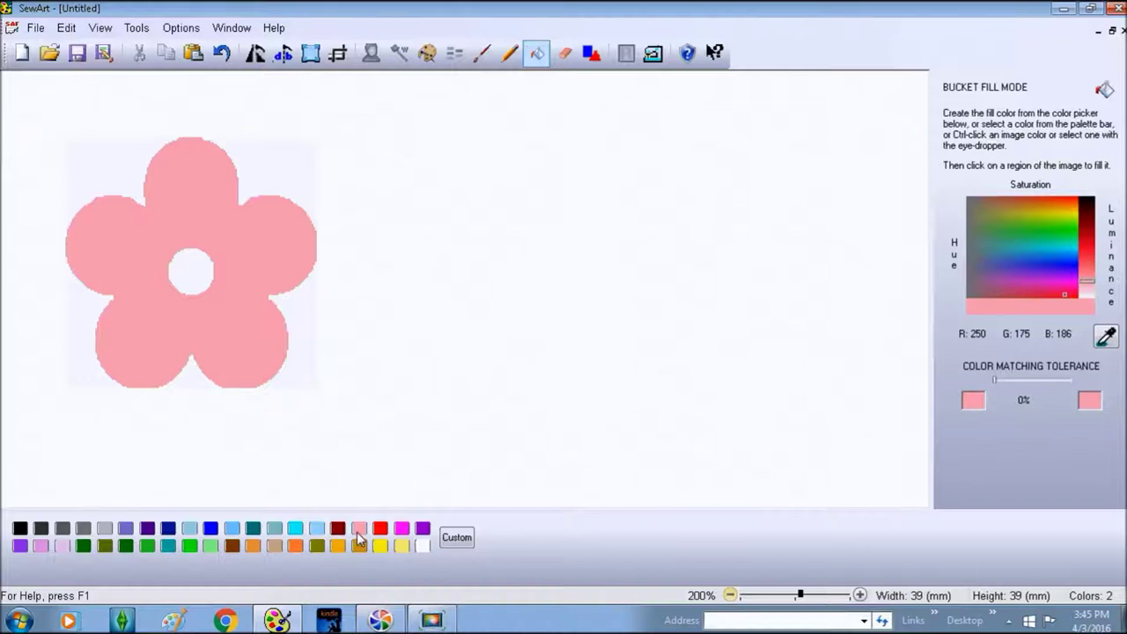
{"action": "left_click", "coordinate": [274, 528]}
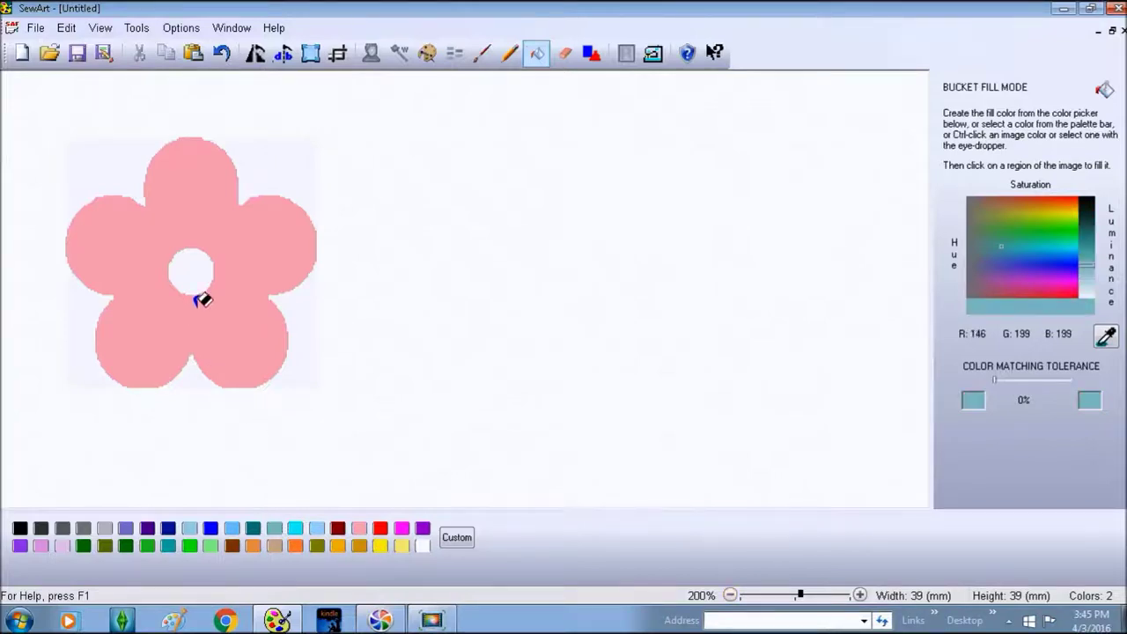
{"action": "left_click", "coordinate": [191, 265]}
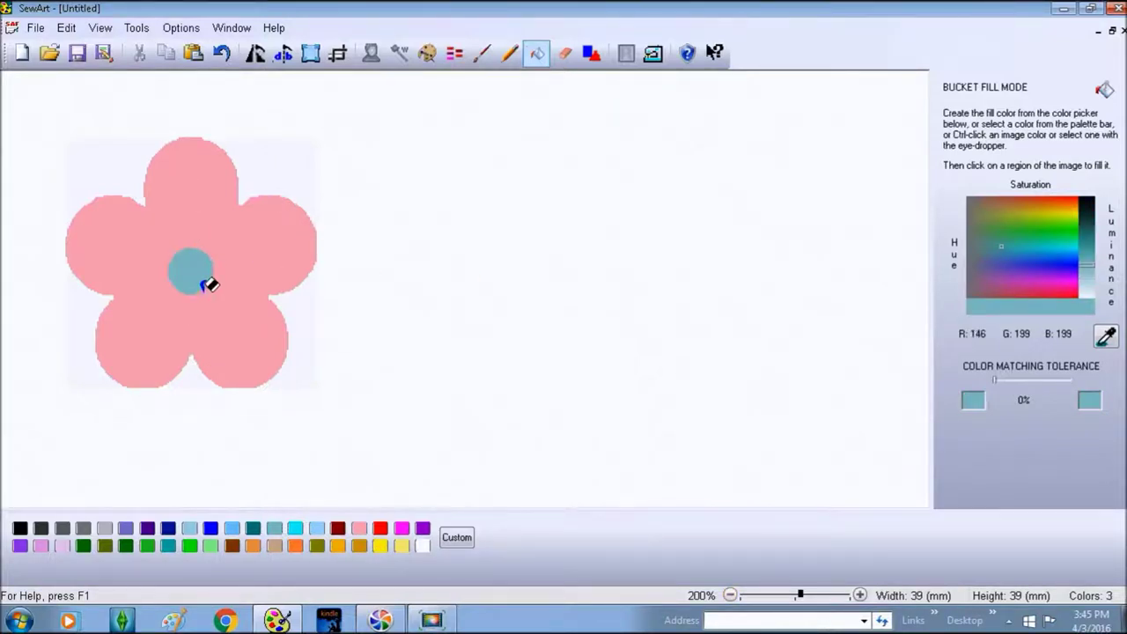
{"action": "left_click", "coordinate": [564, 55]}
{"action": "mouse_move", "coordinate": [269, 168]}
{"action": "left_mouse_down"}
{"action": "mouse_move", "coordinate": [261, 246]}
{"action": "mouse_move", "coordinate": [109, 260]}
{"action": "mouse_move", "coordinate": [223, 234]}
{"action": "mouse_move", "coordinate": [291, 136]}
{"action": "left_mouse_up"}
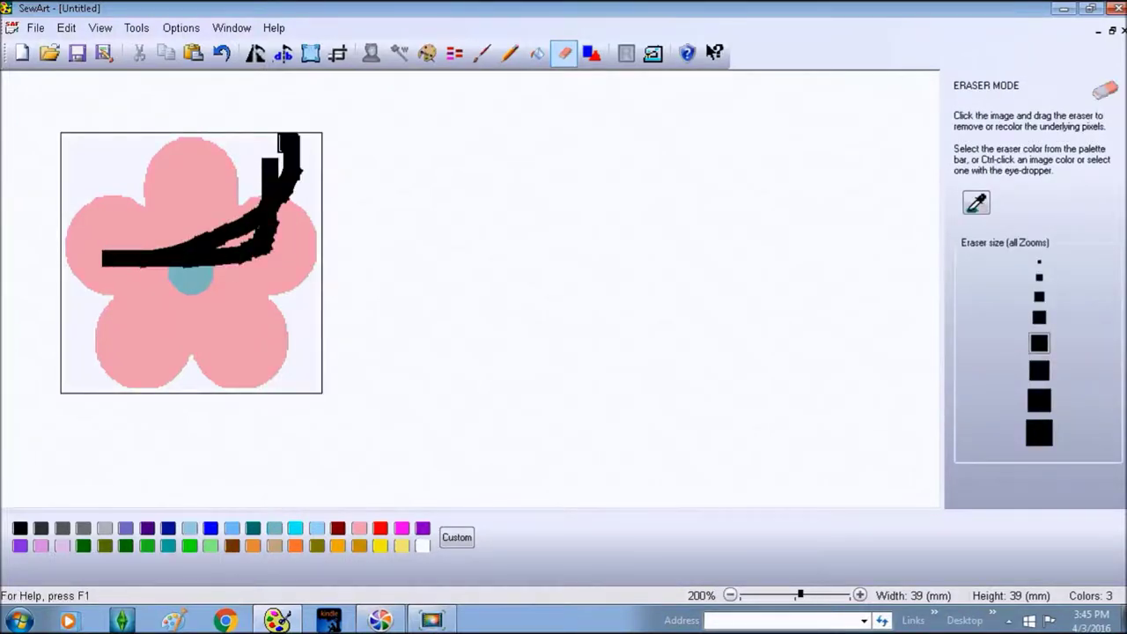
{"action": "left_click", "coordinate": [221, 53]}
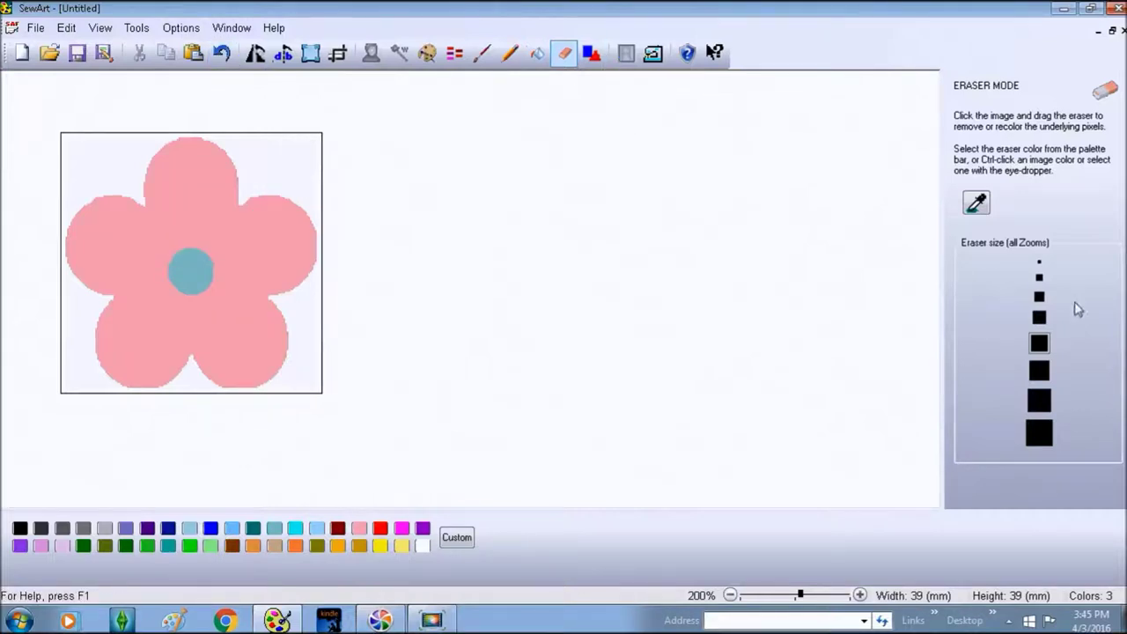
{"action": "left_click", "coordinate": [1041, 431]}
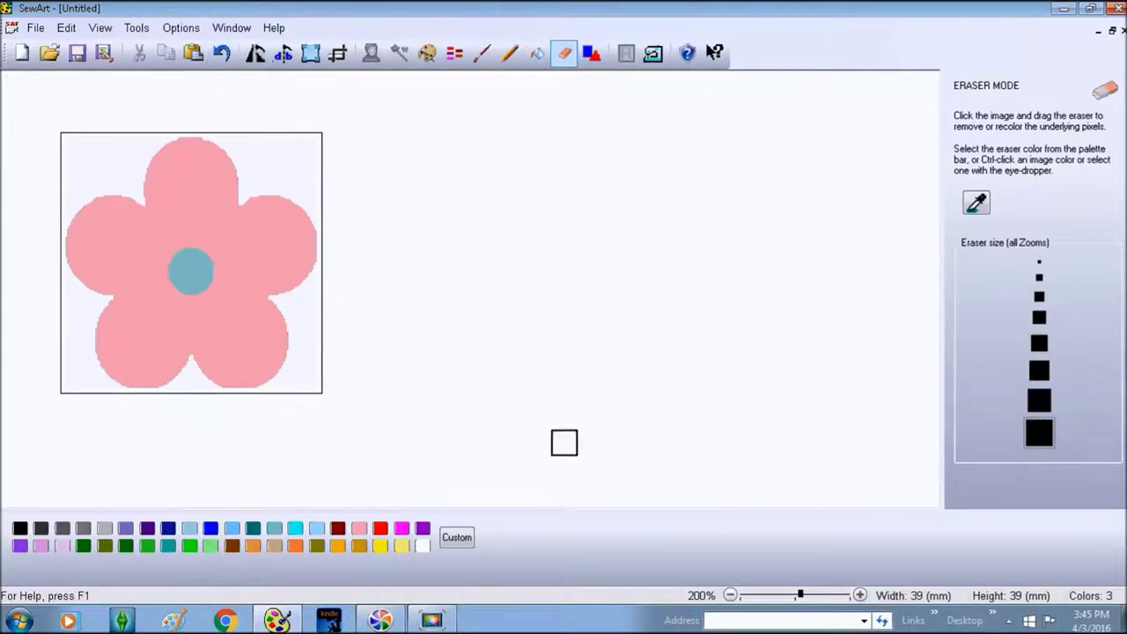
{"action": "left_click", "coordinate": [423, 546]}
{"action": "mouse_move", "coordinate": [244, 306]}
{"action": "left_mouse_down"}
{"action": "mouse_move", "coordinate": [221, 190]}
{"action": "mouse_move", "coordinate": [174, 310]}
{"action": "mouse_move", "coordinate": [110, 302]}
{"action": "mouse_move", "coordinate": [174, 219]}
{"action": "mouse_move", "coordinate": [216, 263]}
{"action": "mouse_move", "coordinate": [197, 212]}
{"action": "left_mouse_up"}
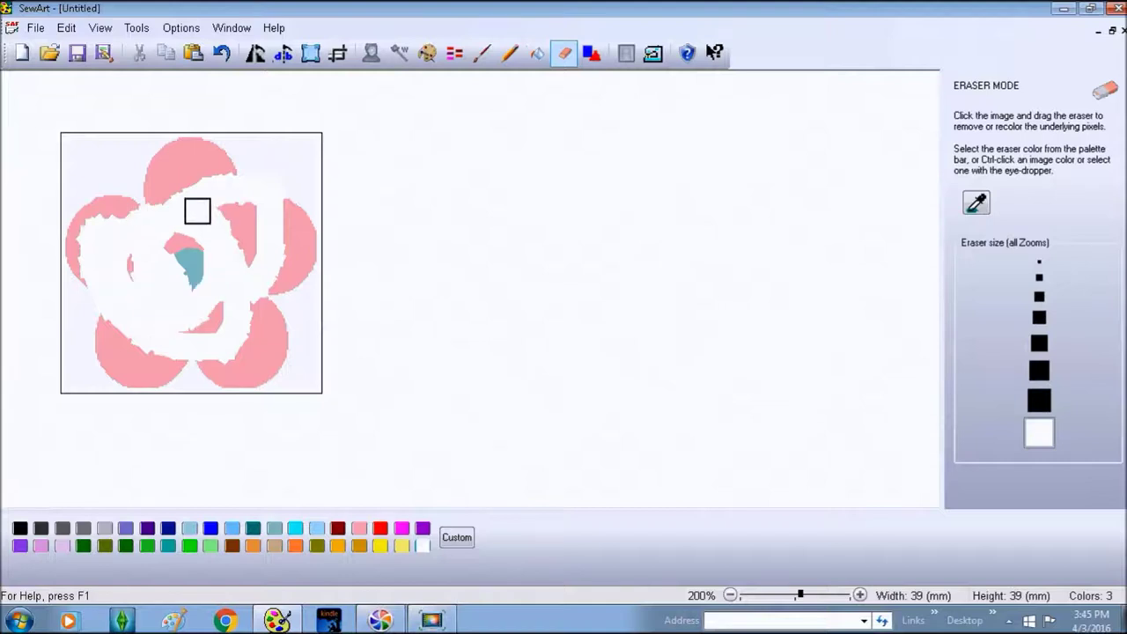
{"action": "left_click", "coordinate": [221, 53]}
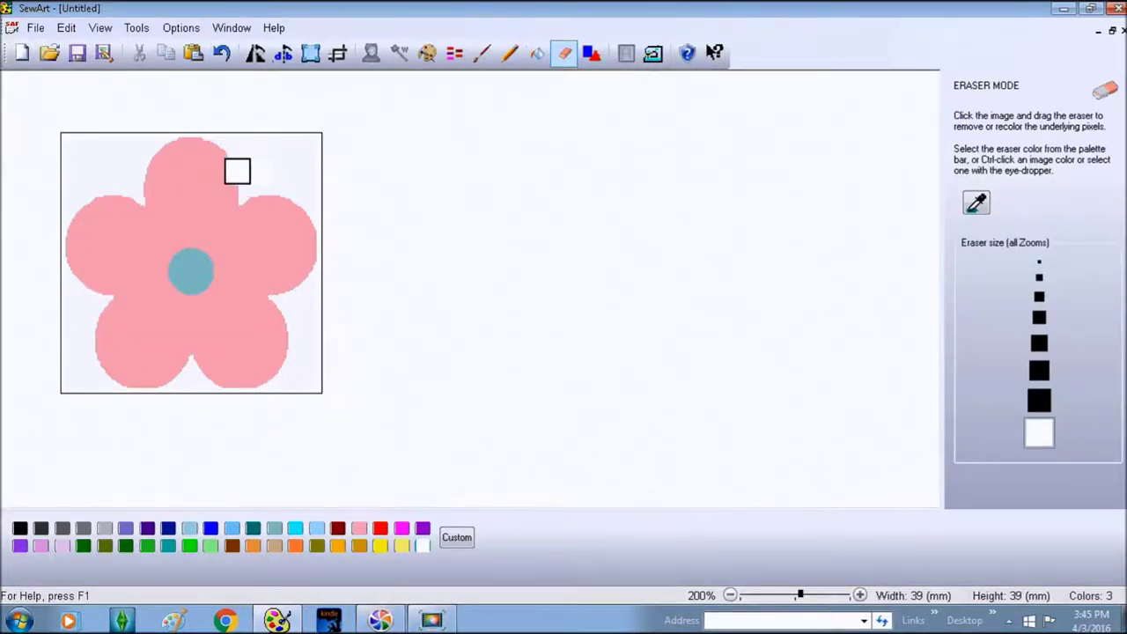
{"action": "left_click_drag", "start_coordinate": [237, 171], "coordinate": [236, 155]}
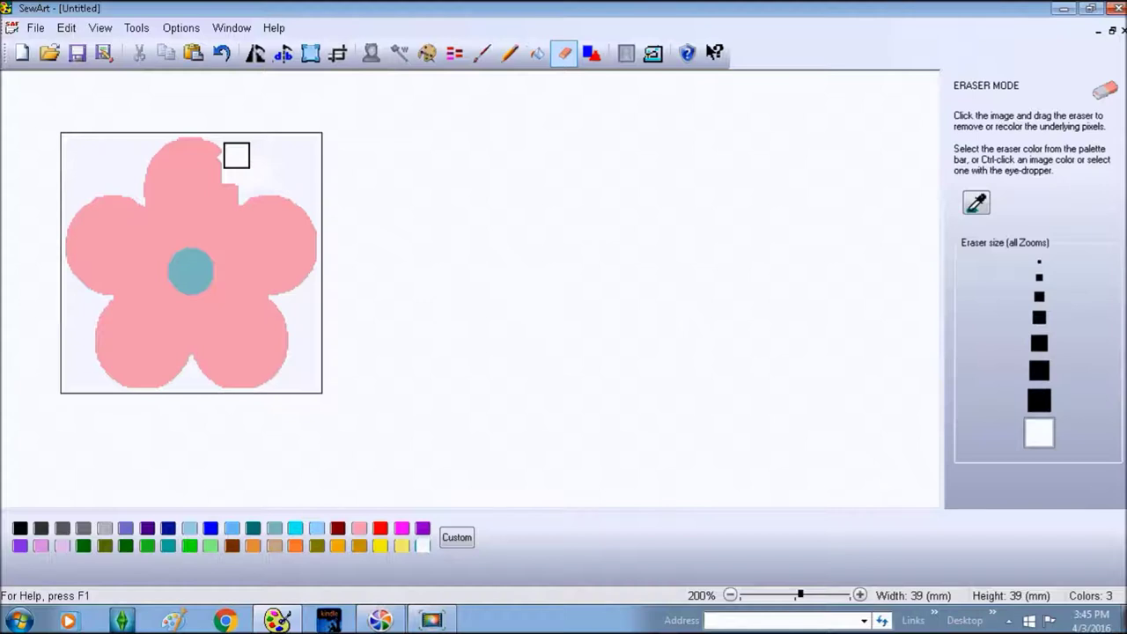
{"action": "left_click", "coordinate": [220, 53]}
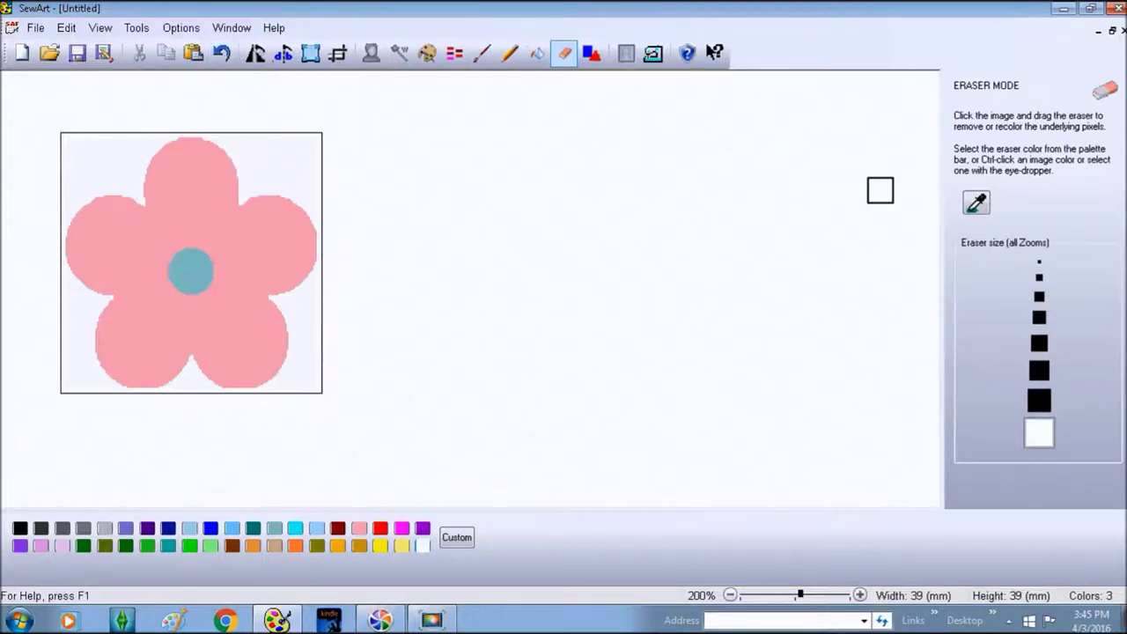
{"action": "left_click", "coordinate": [1039, 264]}
{"action": "left_click_drag", "start_coordinate": [297, 203], "coordinate": [252, 201]}
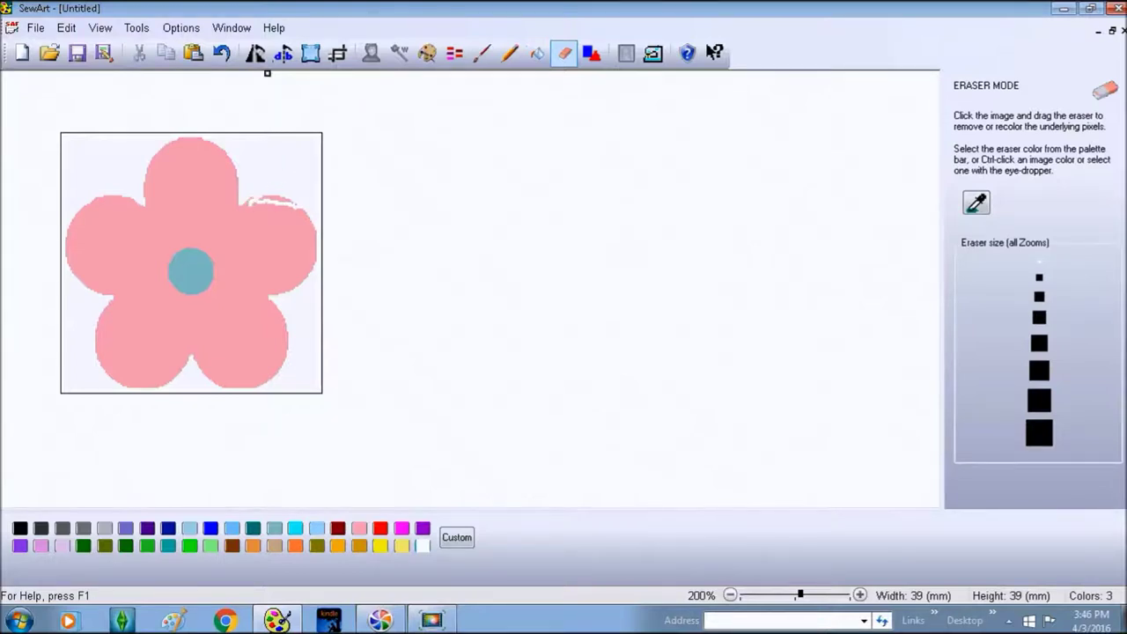
{"action": "left_click", "coordinate": [221, 52]}
{"action": "left_click", "coordinate": [536, 53]}
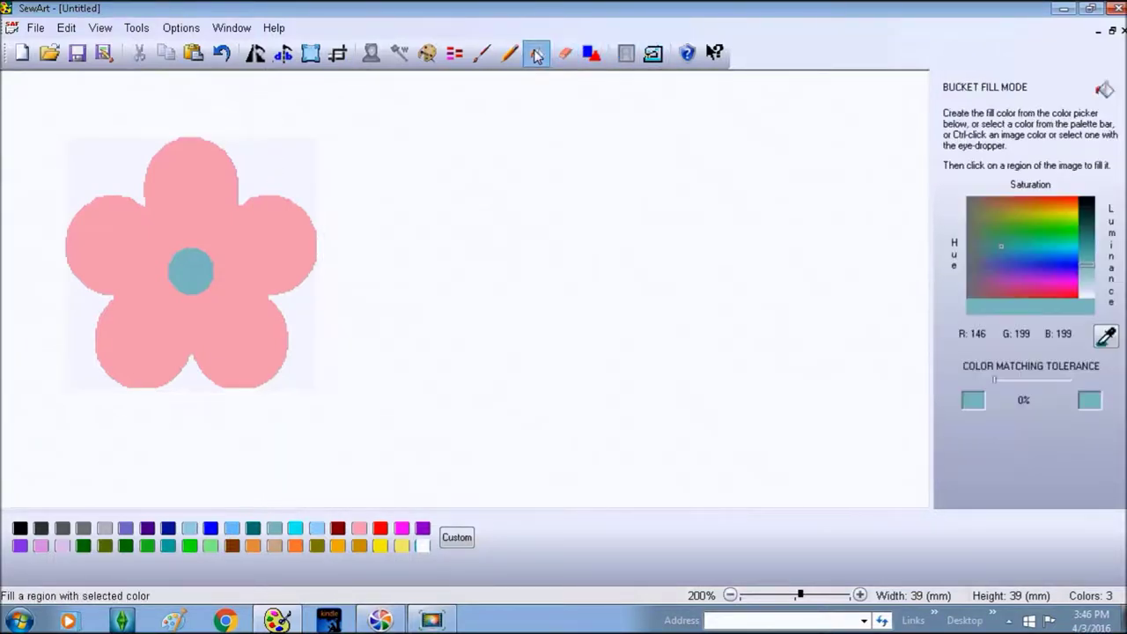
Fill the top-right, right, bottom-gap, bottom-left and top-left background regions purple
{"action": "left_click", "coordinate": [423, 529]}
{"action": "left_click", "coordinate": [296, 167]}
{"action": "left_click", "coordinate": [295, 310]}
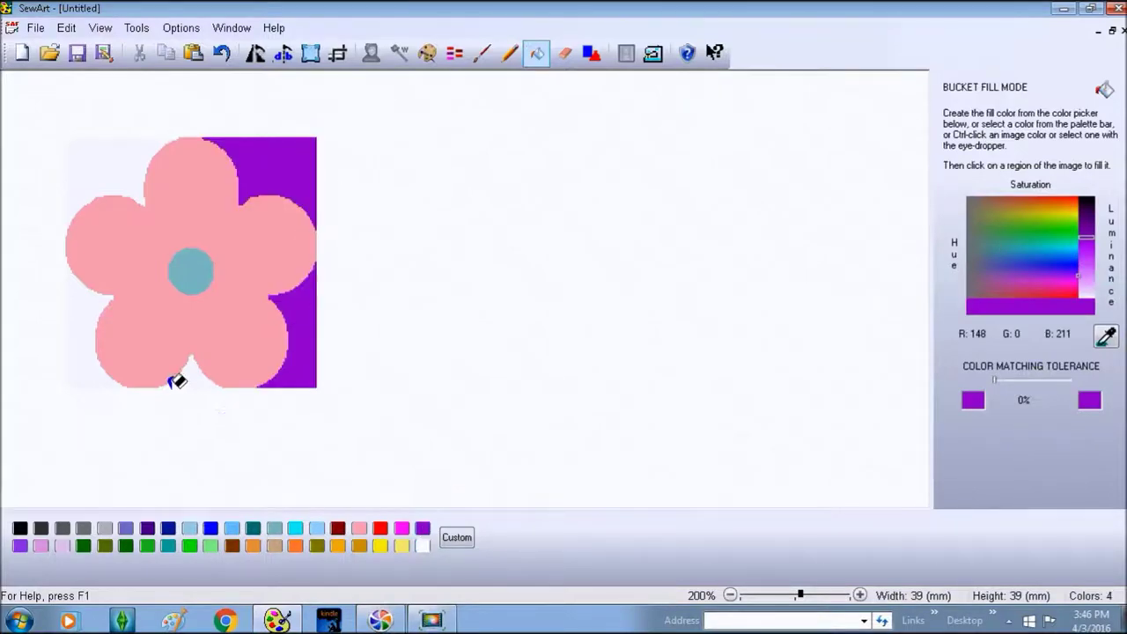
{"action": "left_click", "coordinate": [195, 375]}
{"action": "left_click", "coordinate": [80, 310]}
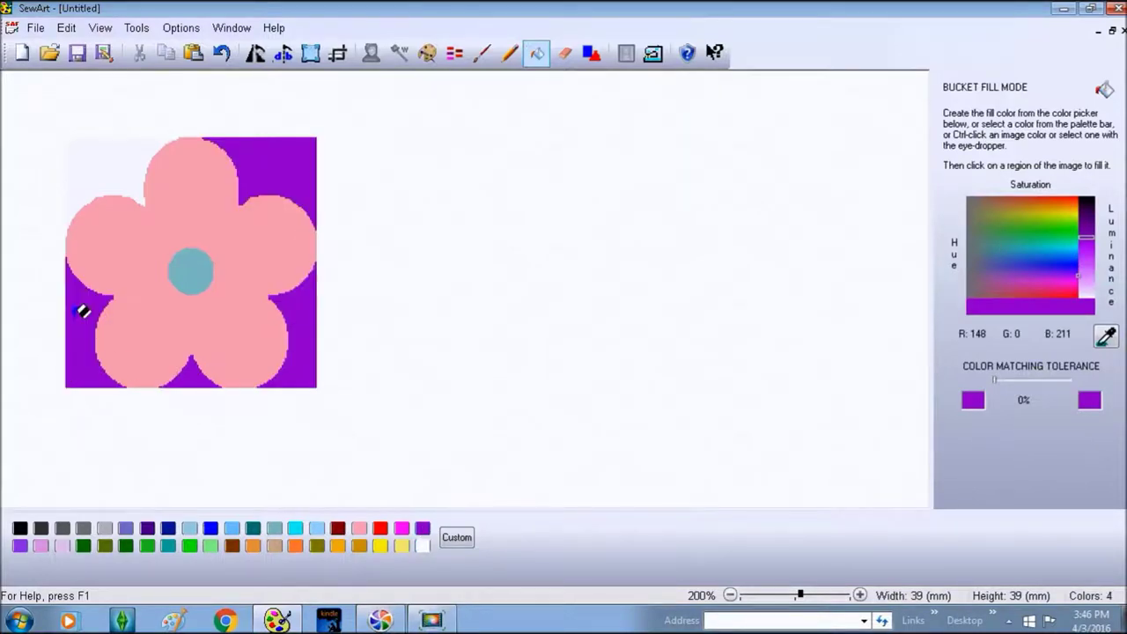
{"action": "left_click", "coordinate": [135, 156]}
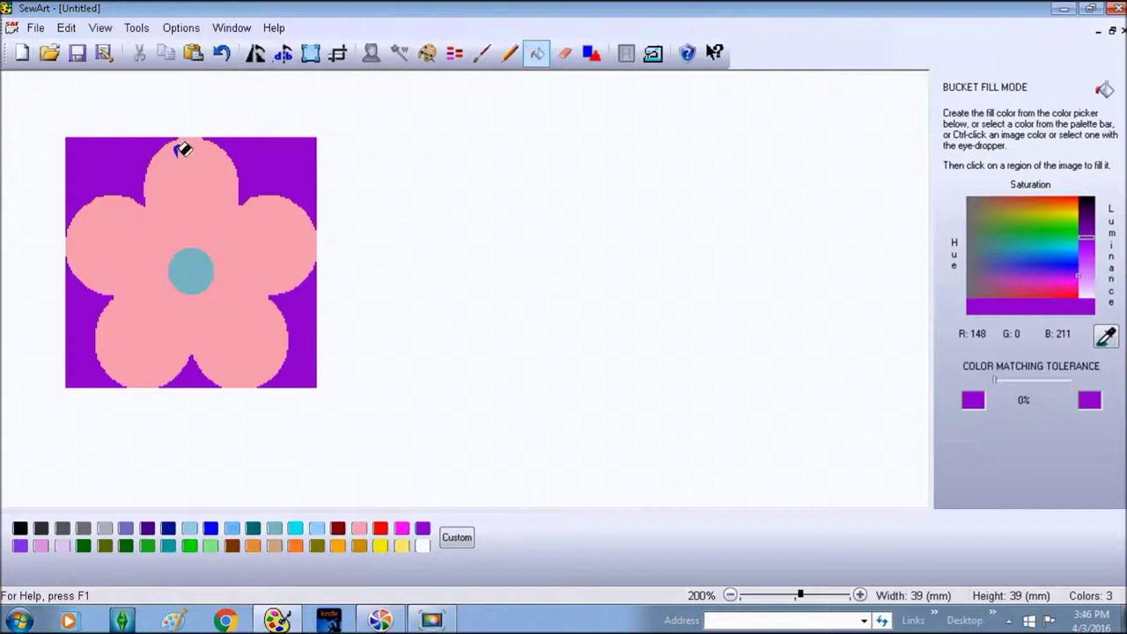
{"action": "left_click", "coordinate": [537, 55]}
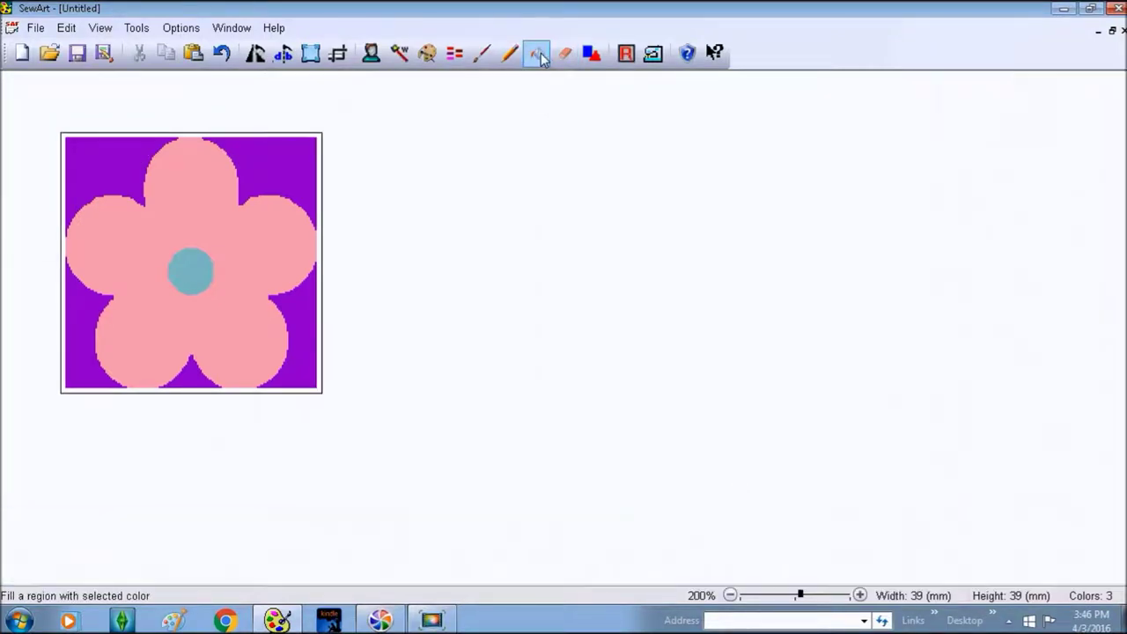
{"action": "left_click", "coordinate": [590, 55]}
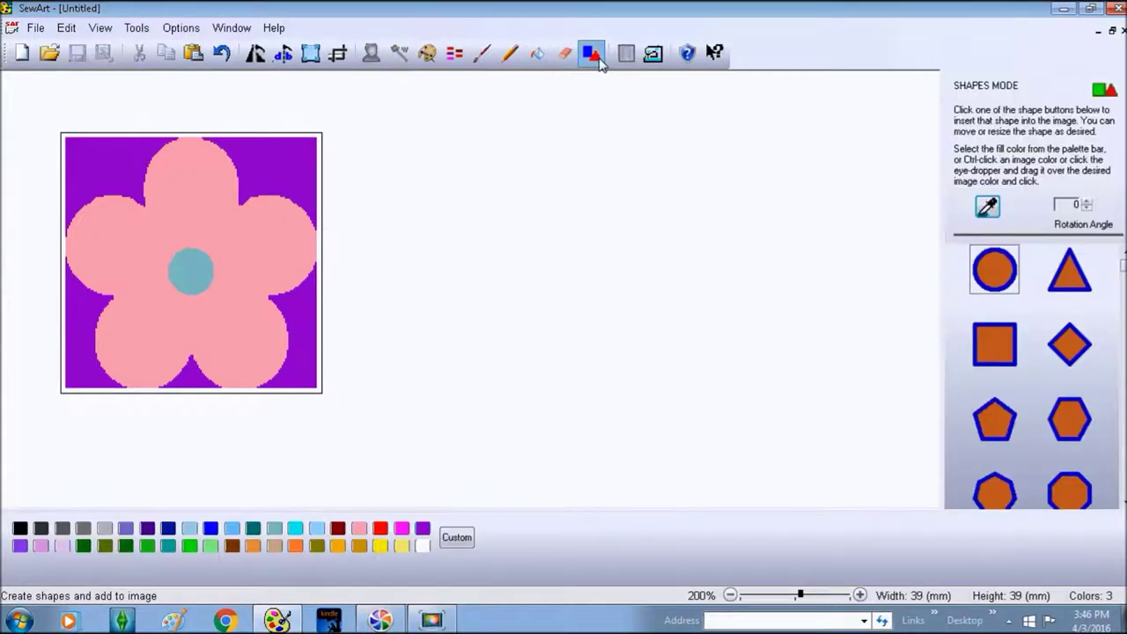
Add a heart and a circle shape, moving the heart to the top-left petal and circle top-right
{"action": "left_click", "coordinate": [1010, 277]}
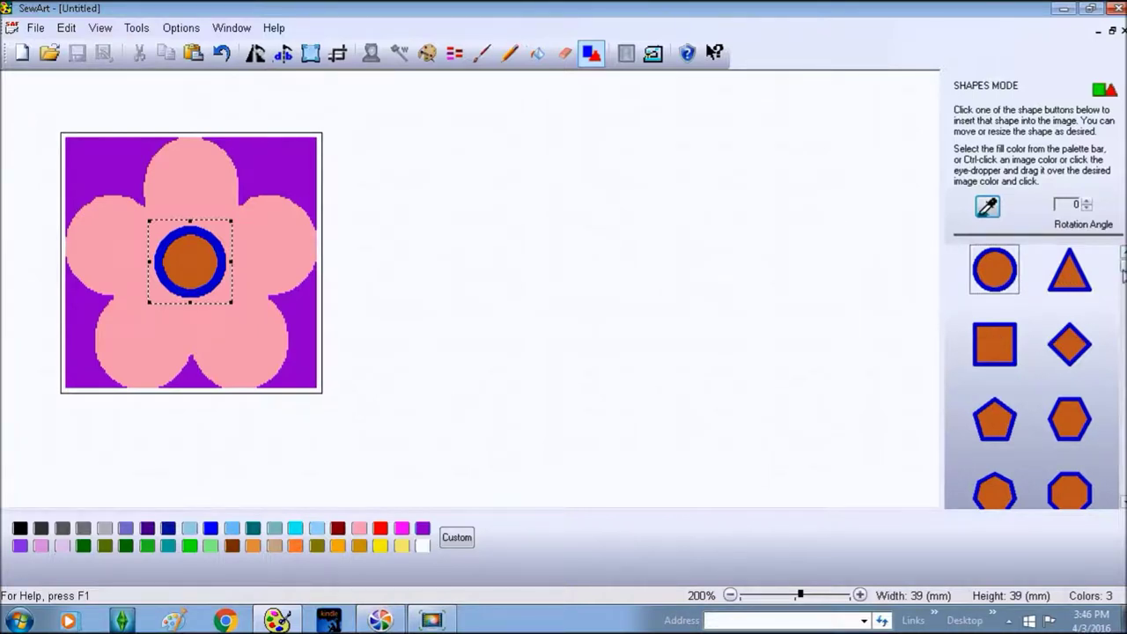
{"action": "left_click_drag", "start_coordinate": [1122, 274], "coordinate": [1123, 482]}
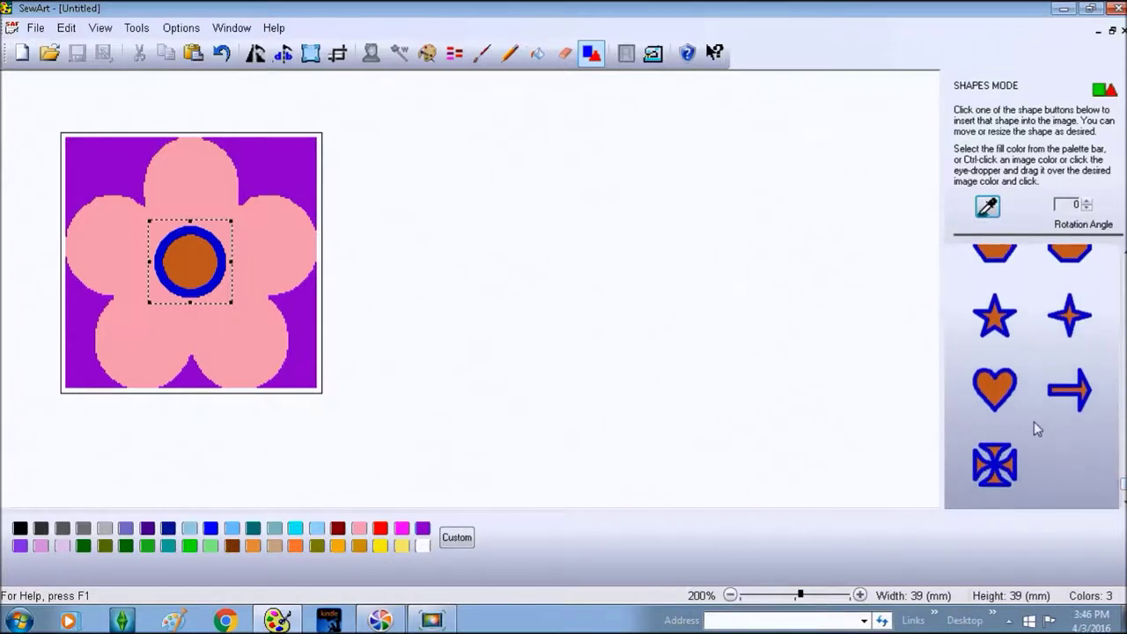
{"action": "left_click", "coordinate": [992, 398]}
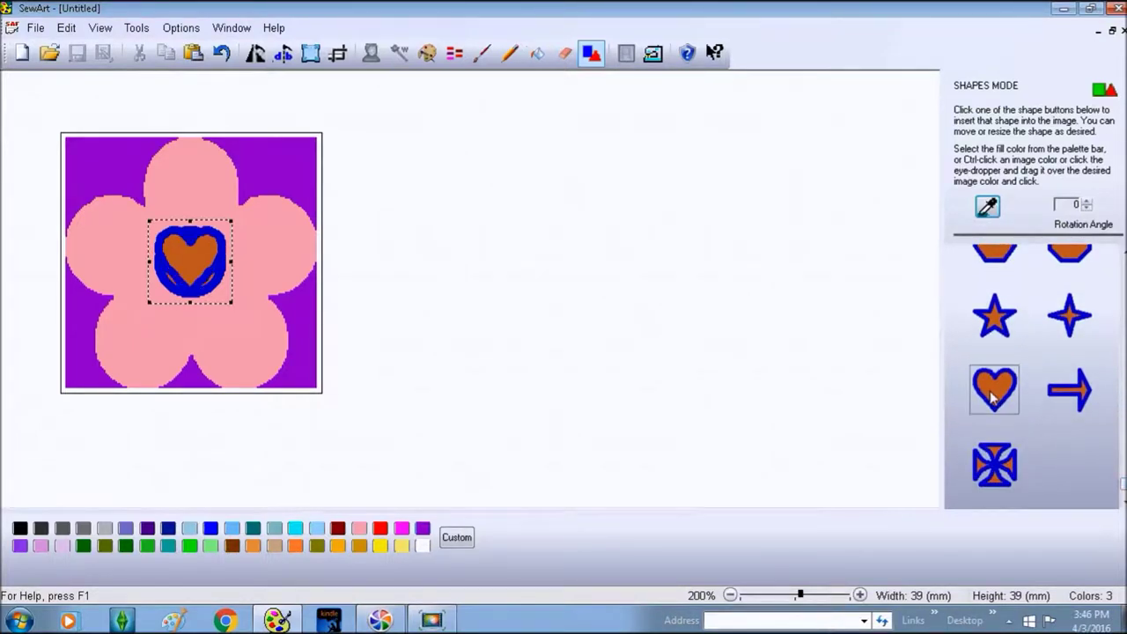
{"action": "left_click", "coordinate": [192, 263]}
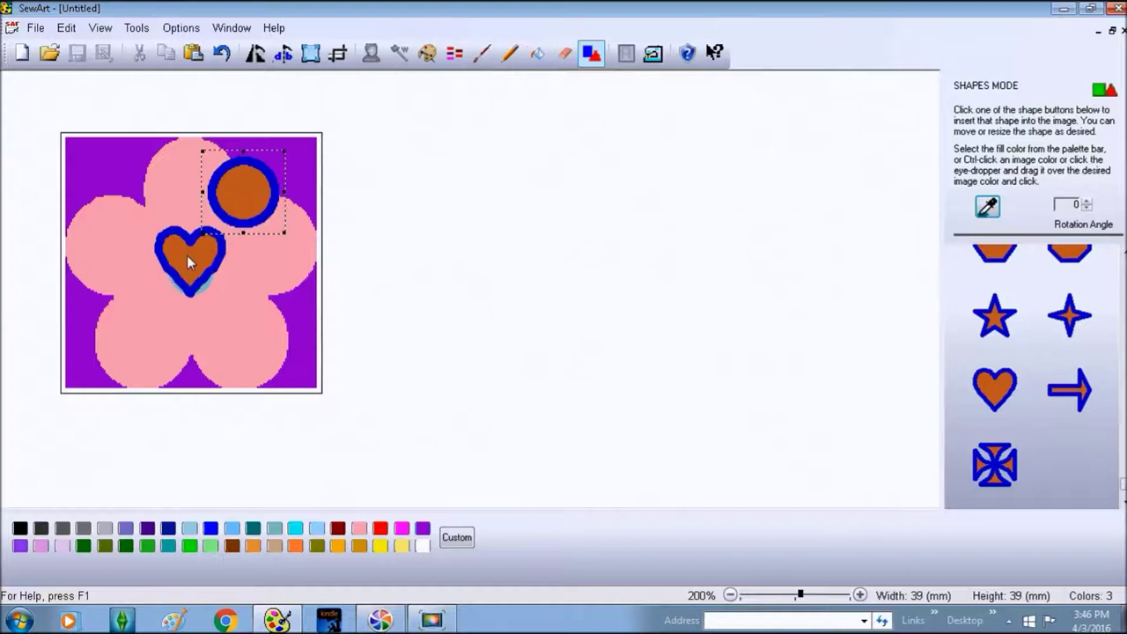
{"action": "left_click", "coordinate": [187, 255]}
{"action": "left_click_drag", "start_coordinate": [187, 255], "coordinate": [110, 173]}
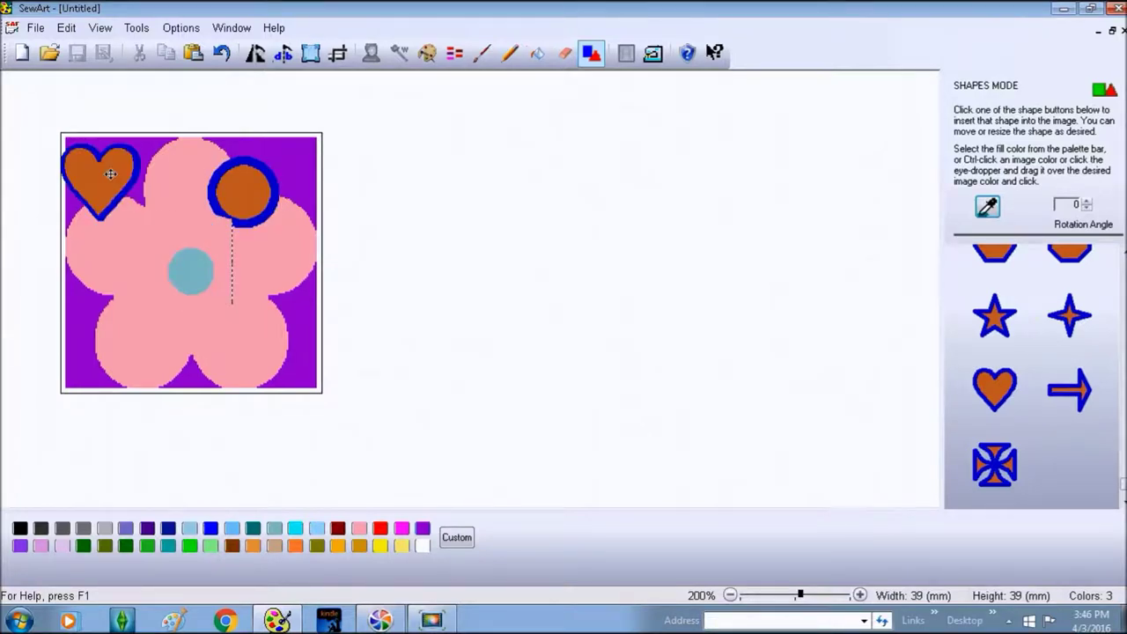
{"action": "left_click", "coordinate": [254, 181]}
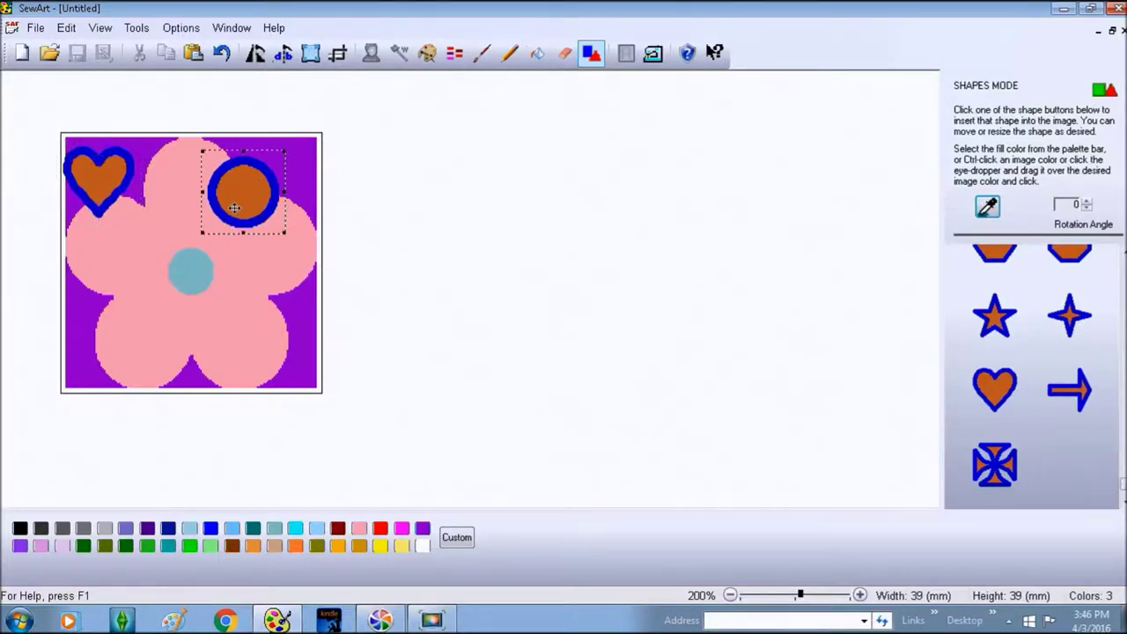
{"action": "left_click_drag", "start_coordinate": [235, 208], "coordinate": [263, 203]}
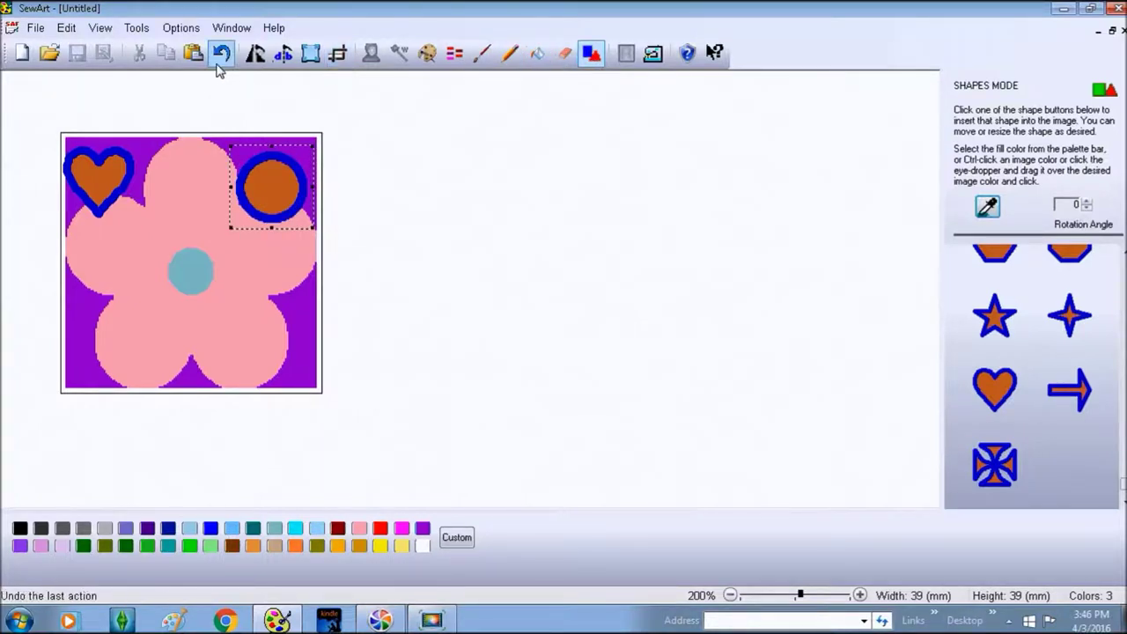
Recolour the circle pink then red, and undo two purple background fills
{"action": "left_click", "coordinate": [360, 528]}
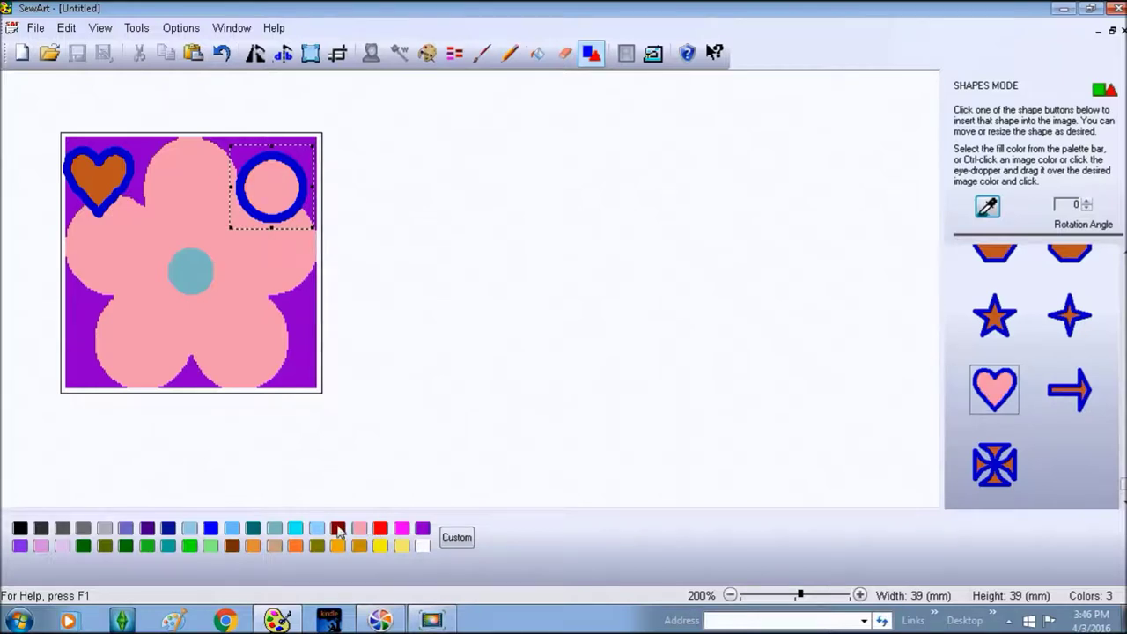
{"action": "left_click", "coordinate": [381, 528]}
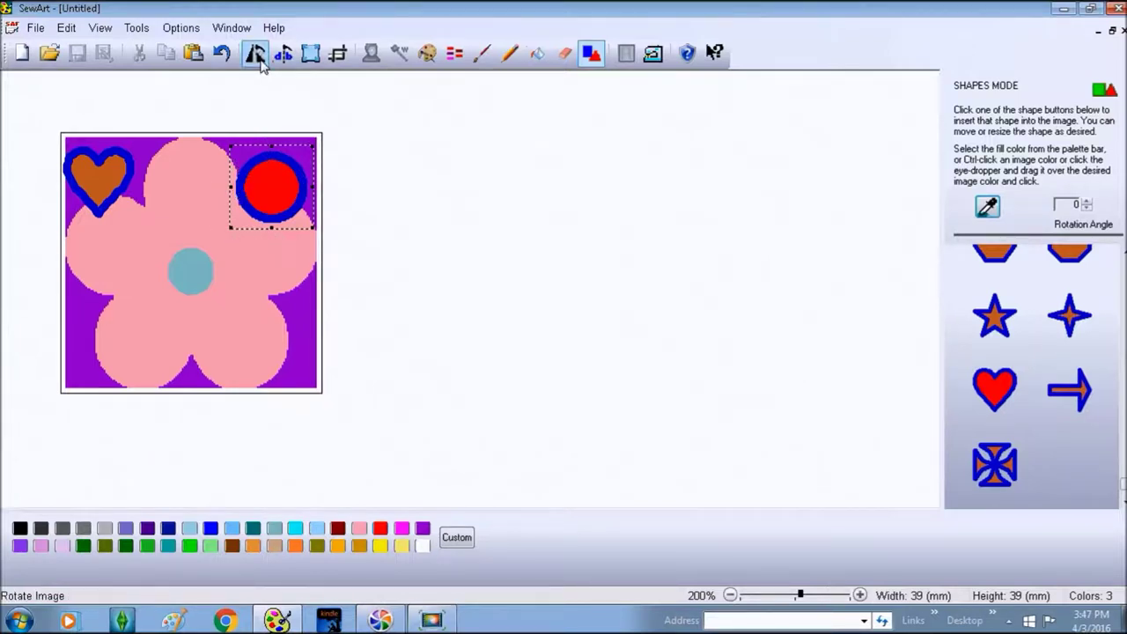
{"action": "left_click", "coordinate": [217, 55]}
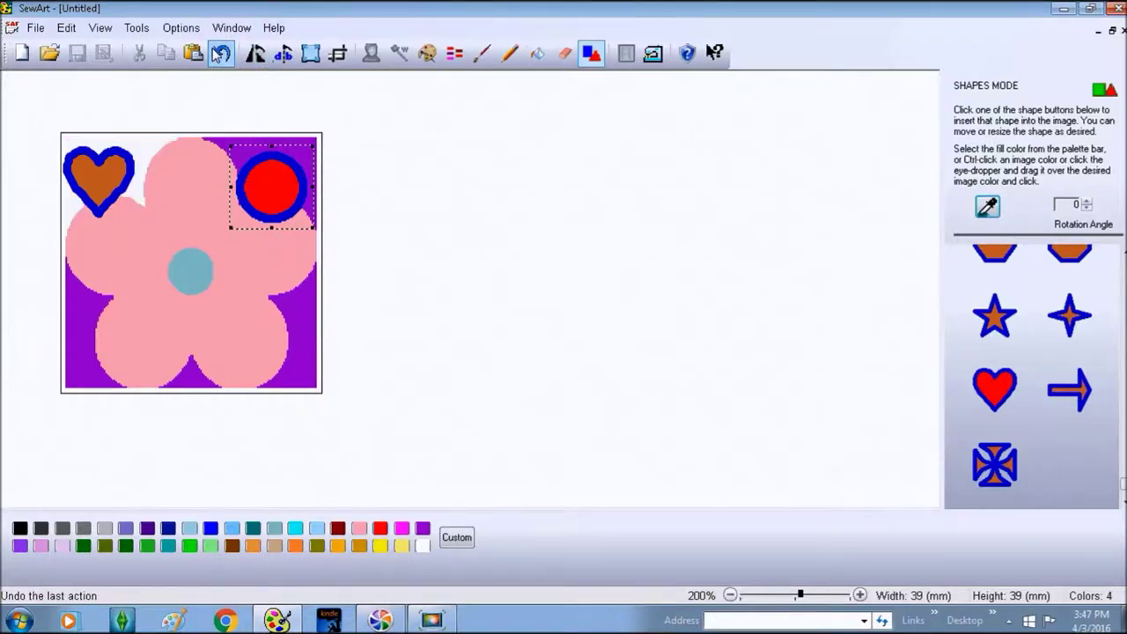
{"action": "left_click", "coordinate": [220, 55]}
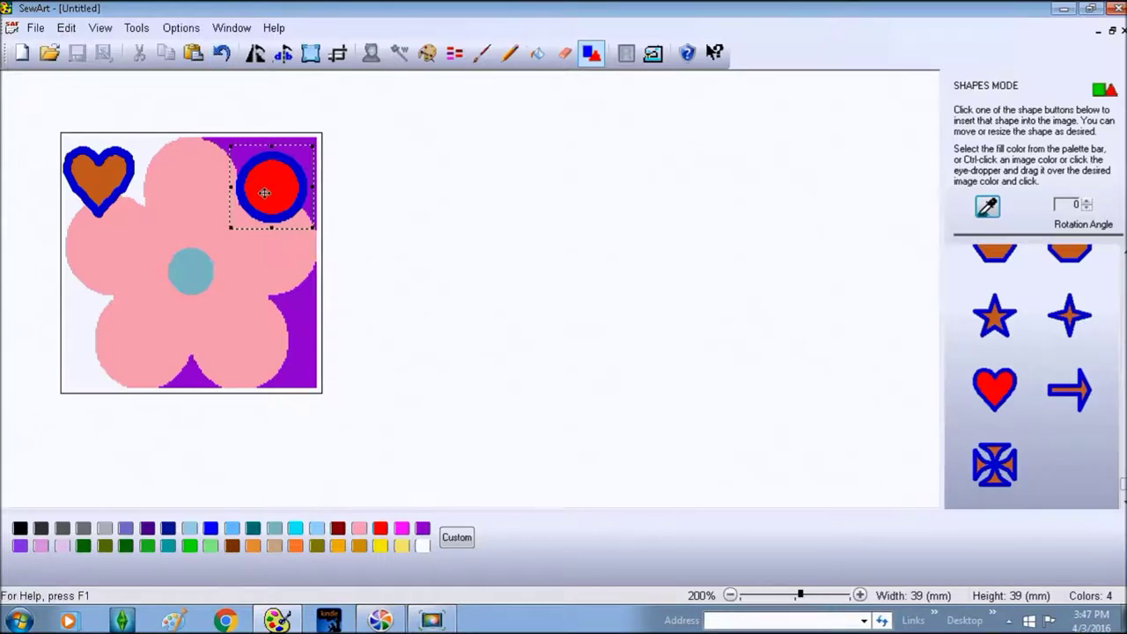
Delete the red circle and the heart, then undo the remaining background and centre fills
{"action": "key", "text": "Delete"}
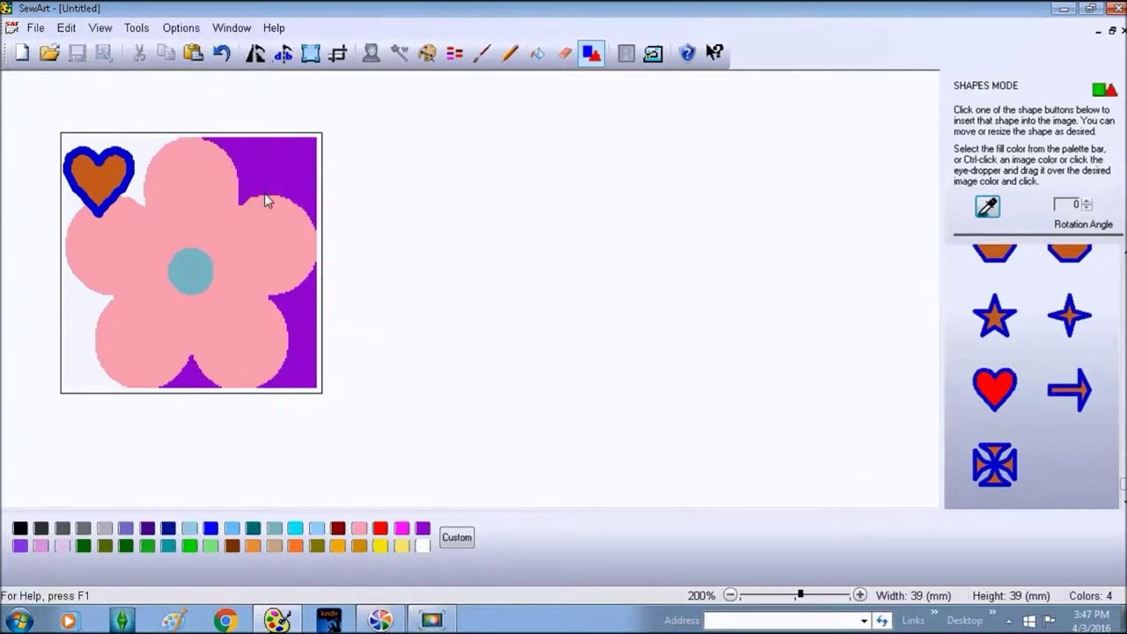
{"action": "left_click", "coordinate": [97, 184]}
{"action": "key", "text": "Delete"}
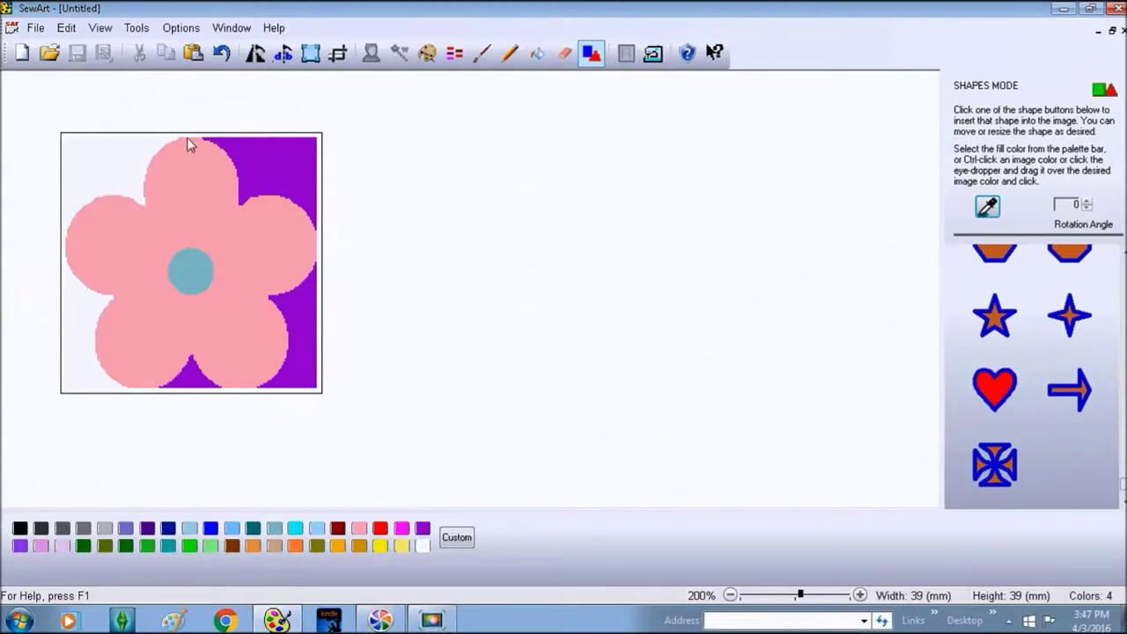
{"action": "left_click", "coordinate": [220, 54]}
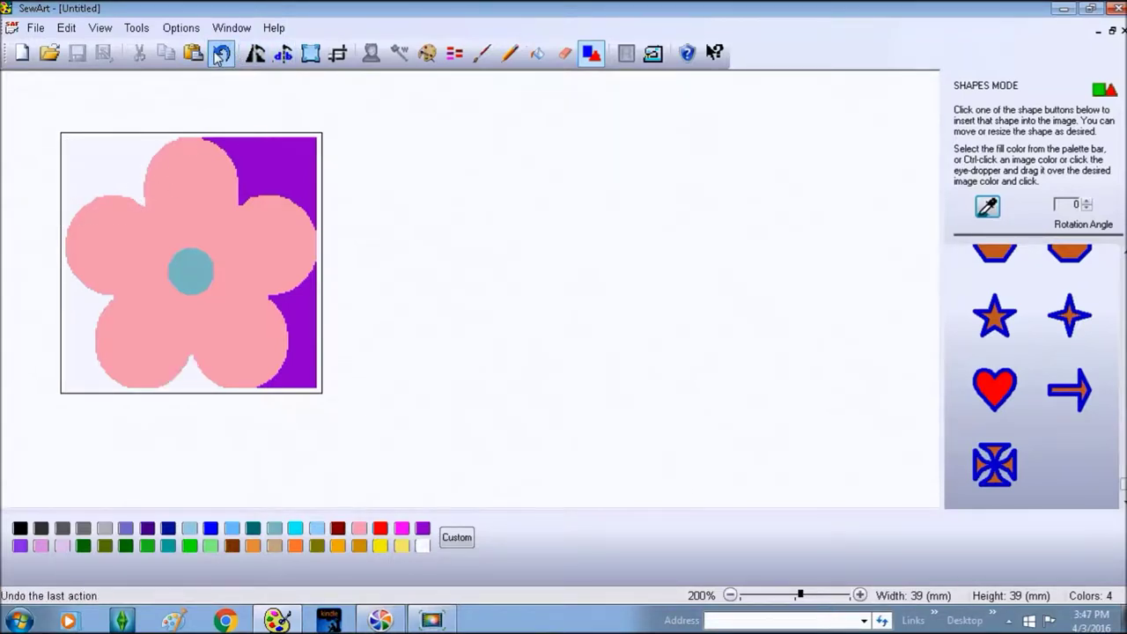
{"action": "left_click", "coordinate": [220, 55]}
{"action": "left_click", "coordinate": [221, 56]}
{"action": "left_click", "coordinate": [221, 56]}
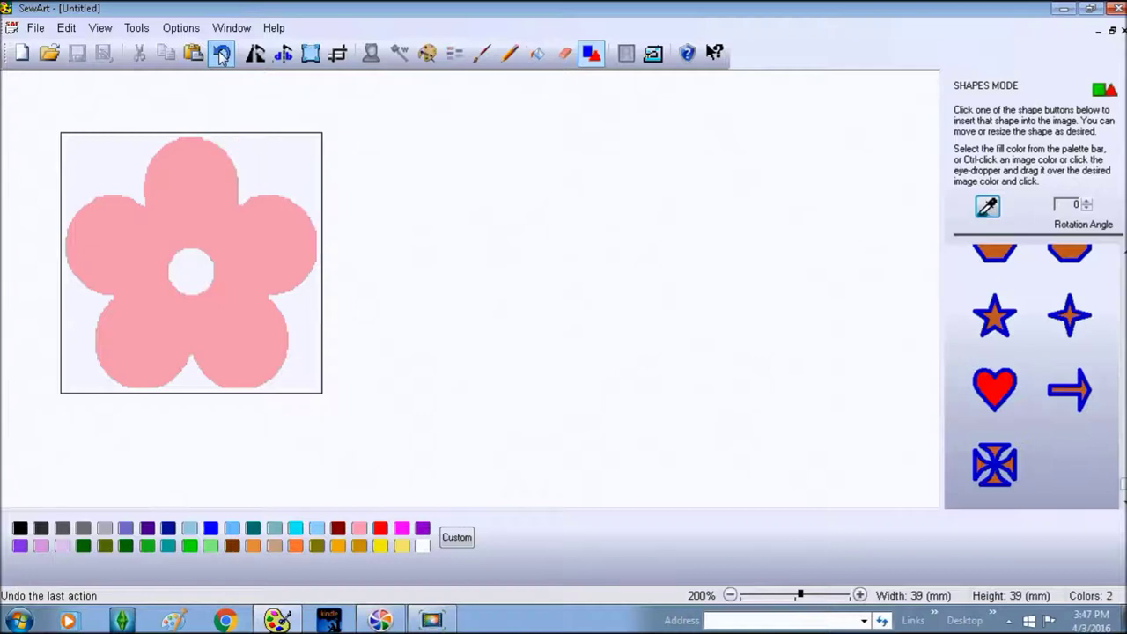
Fill the flower's centre hole purple
{"action": "left_click", "coordinate": [275, 528]}
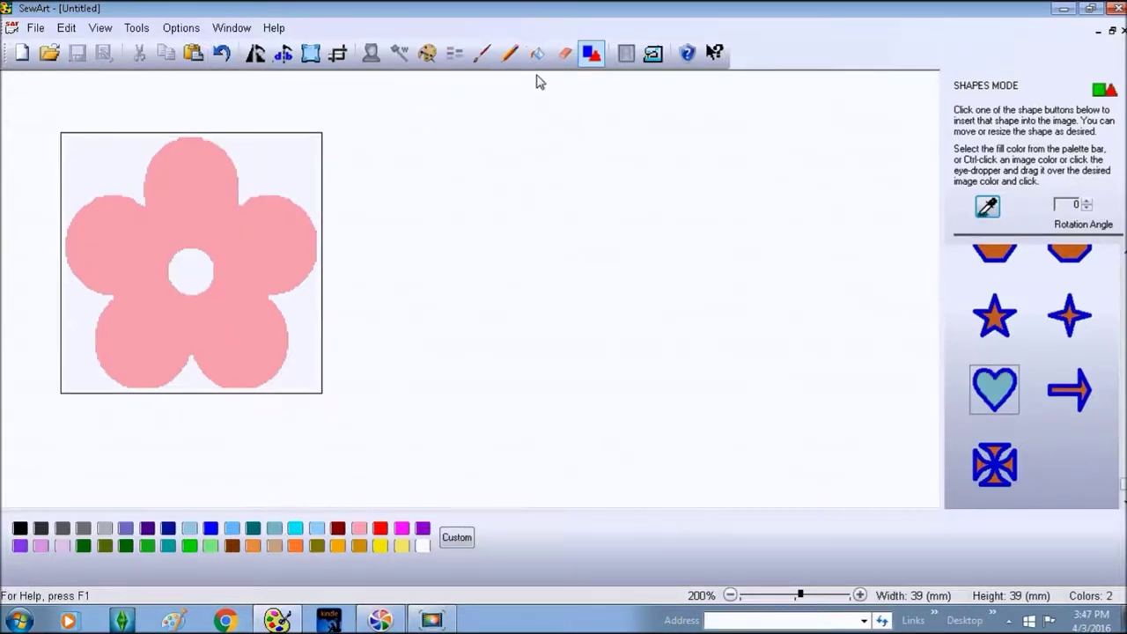
{"action": "left_click", "coordinate": [537, 53]}
{"action": "left_click", "coordinate": [199, 266]}
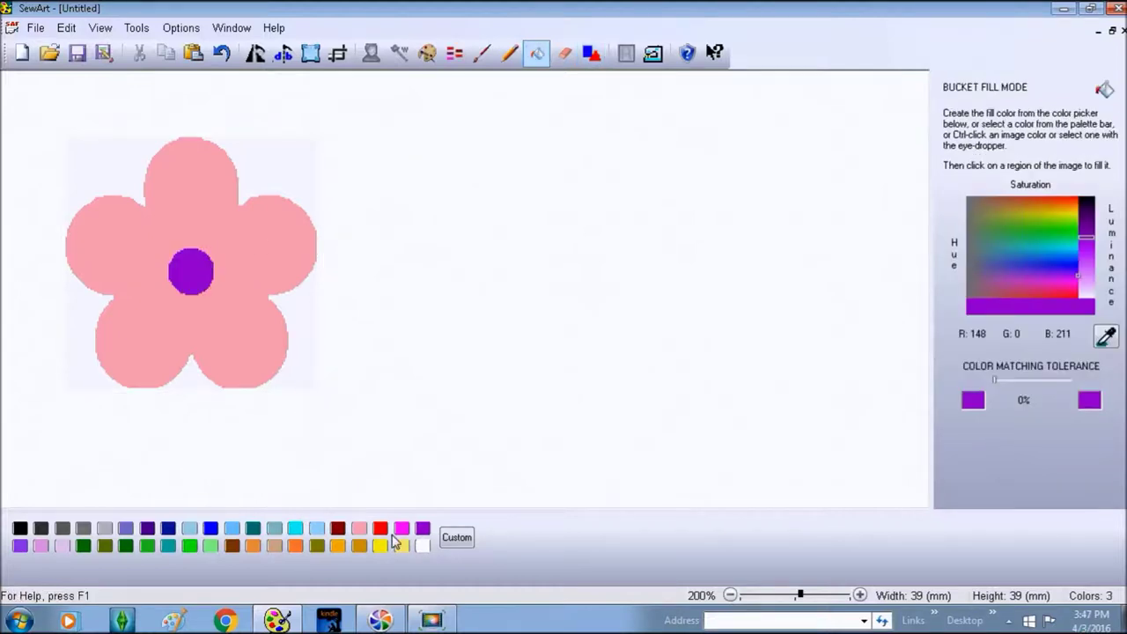
Fill all four background corners and the gap between the lower petals cyan
{"action": "left_click", "coordinate": [296, 530]}
{"action": "left_click", "coordinate": [296, 287]}
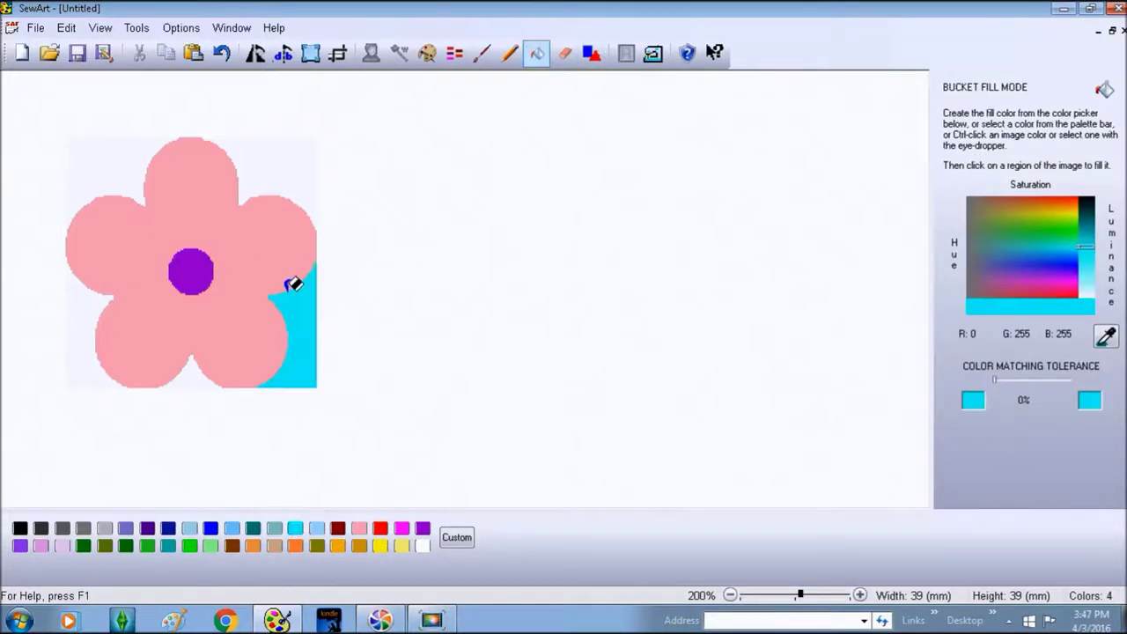
{"action": "left_click", "coordinate": [290, 148]}
{"action": "left_click", "coordinate": [112, 148]}
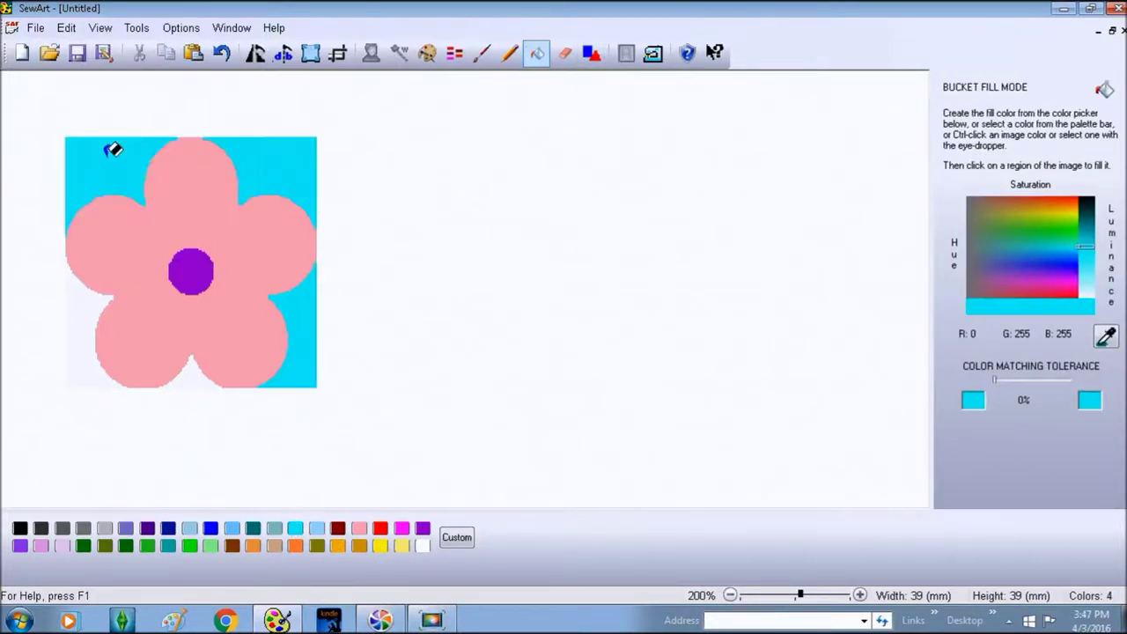
{"action": "left_click", "coordinate": [86, 308]}
{"action": "left_click", "coordinate": [197, 360]}
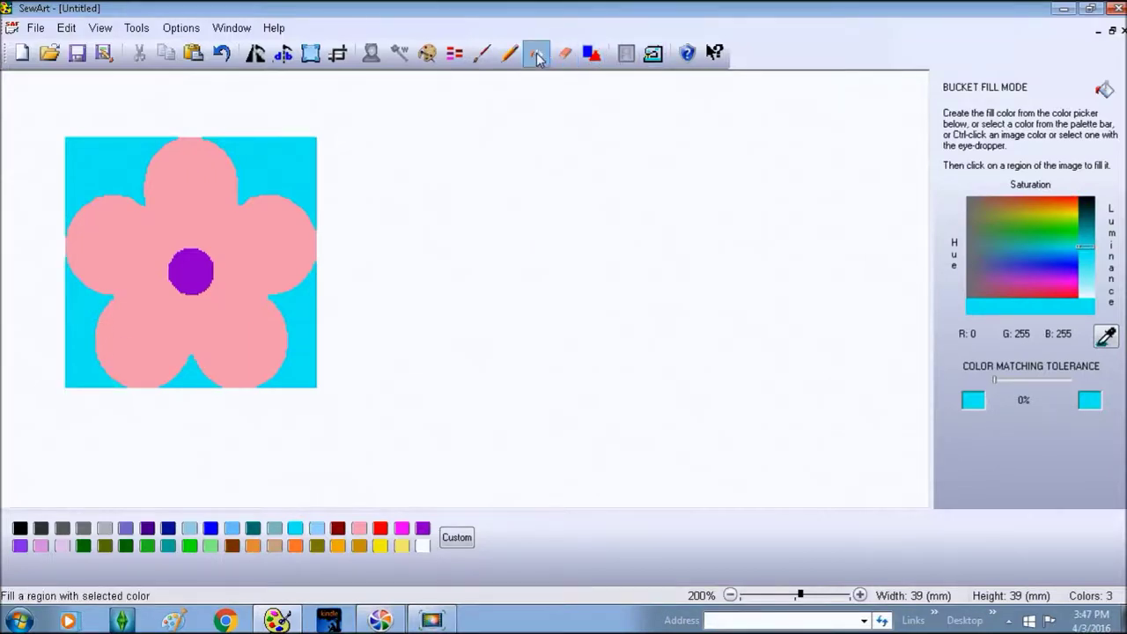
{"action": "left_click", "coordinate": [625, 53]}
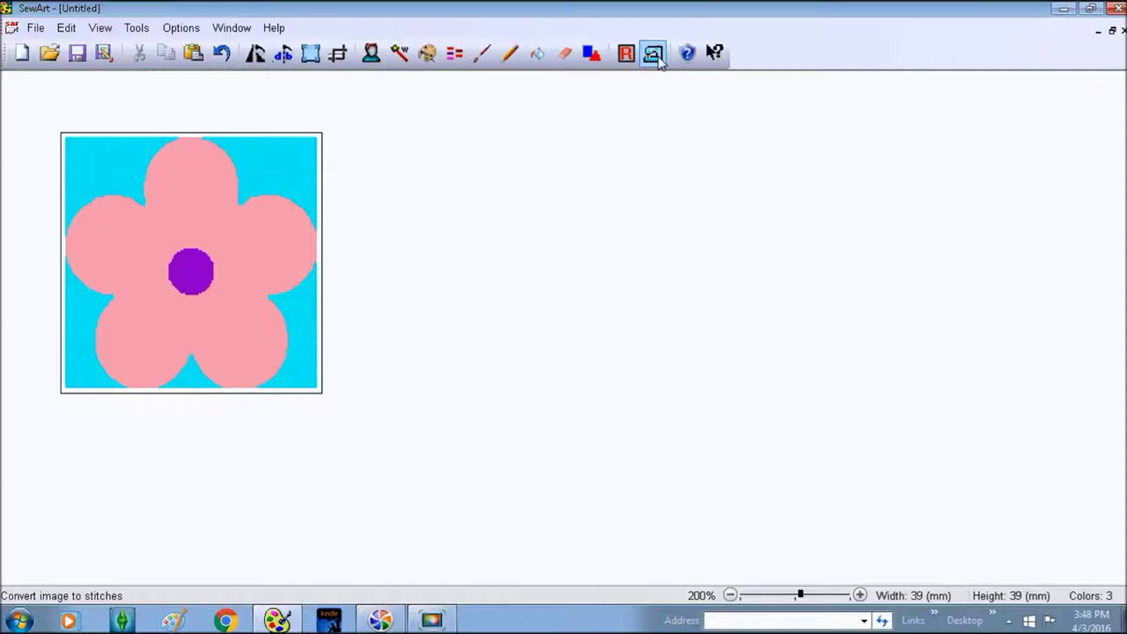
{"action": "left_click", "coordinate": [659, 58]}
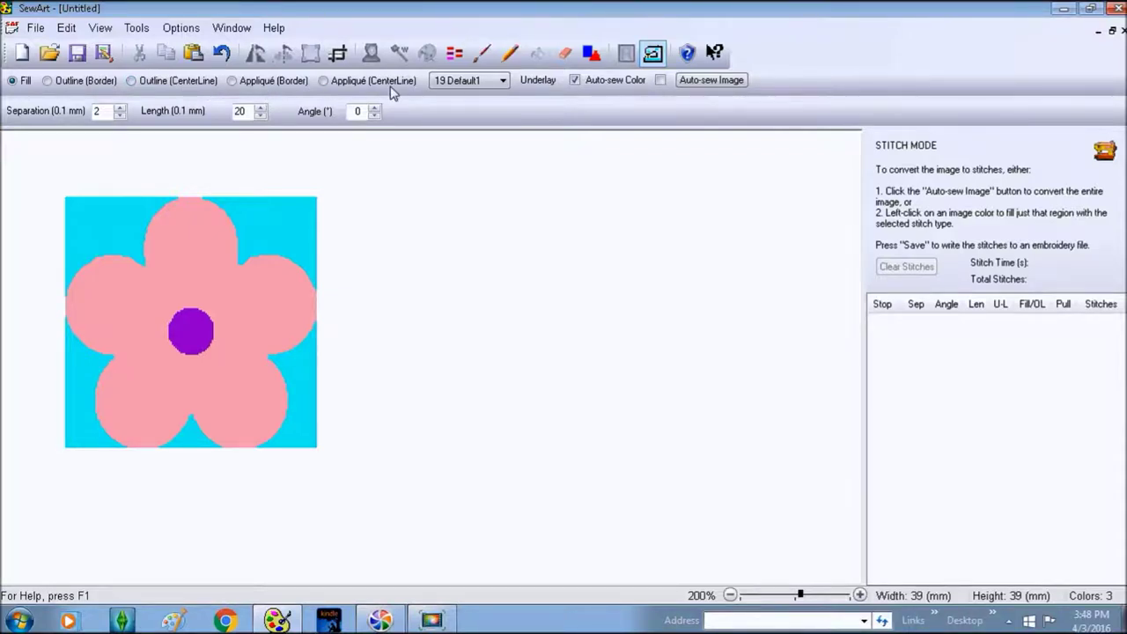
Stitch the pink petals with the apple fill pattern, then with cable5
{"action": "left_click", "coordinate": [504, 81]}
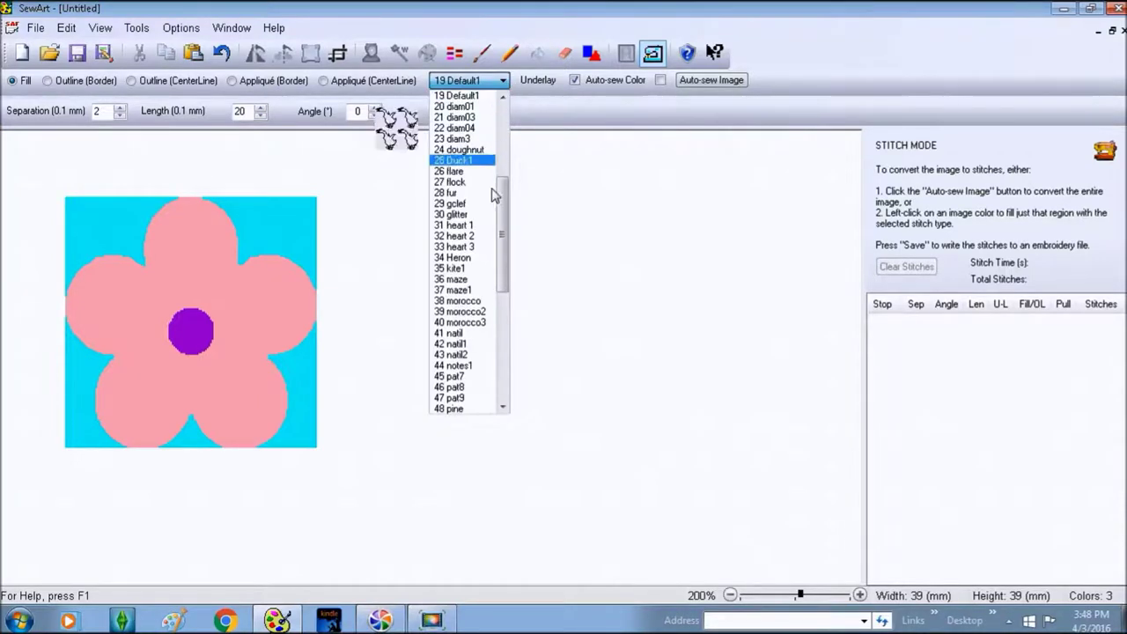
{"action": "left_click_drag", "start_coordinate": [502, 183], "coordinate": [499, 109]}
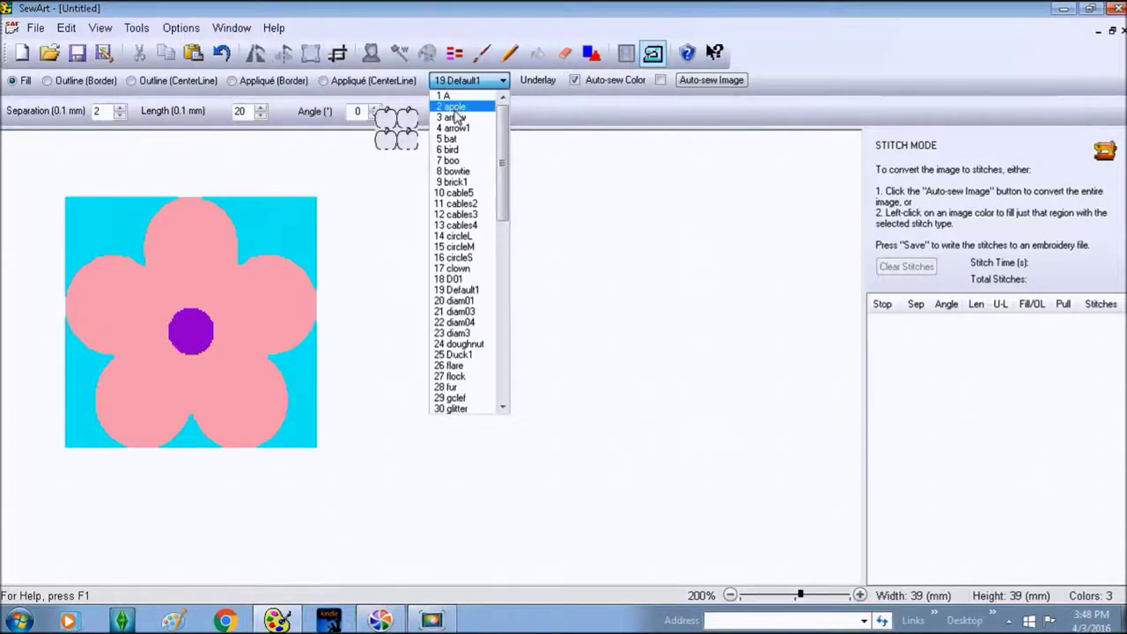
{"action": "left_click", "coordinate": [456, 106]}
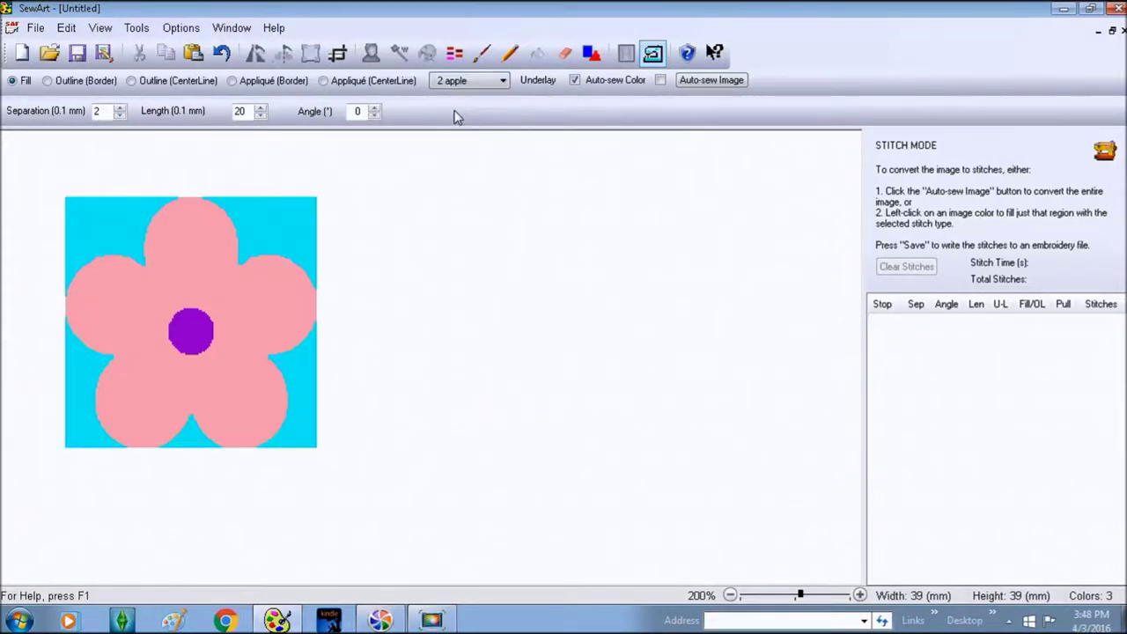
{"action": "left_click", "coordinate": [186, 256]}
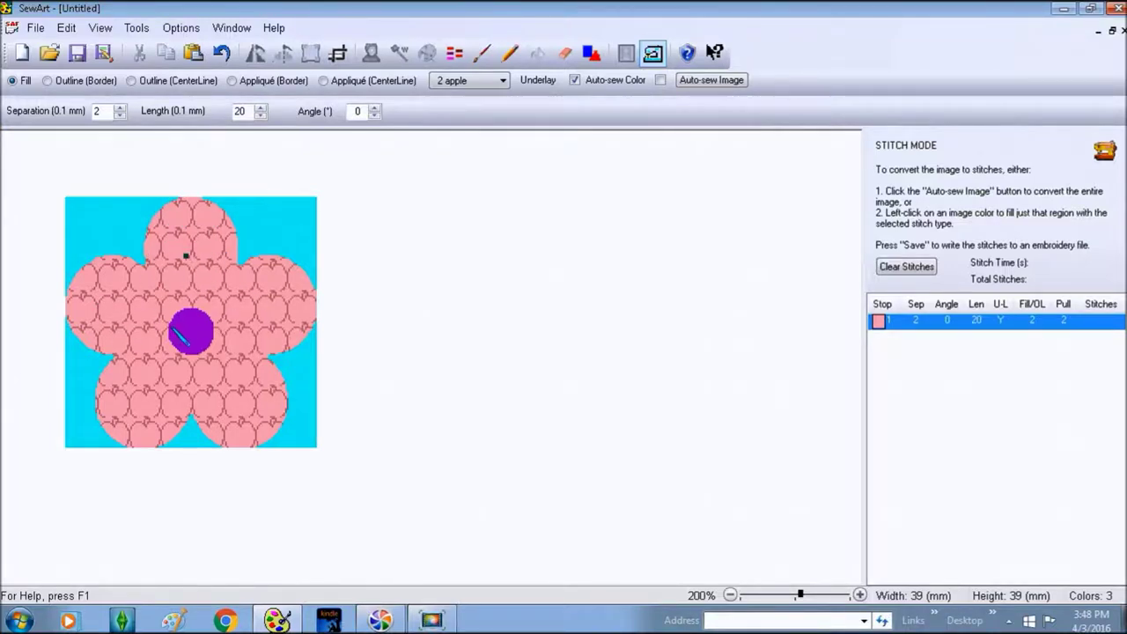
{"action": "left_click", "coordinate": [504, 80]}
{"action": "left_click", "coordinate": [503, 81]}
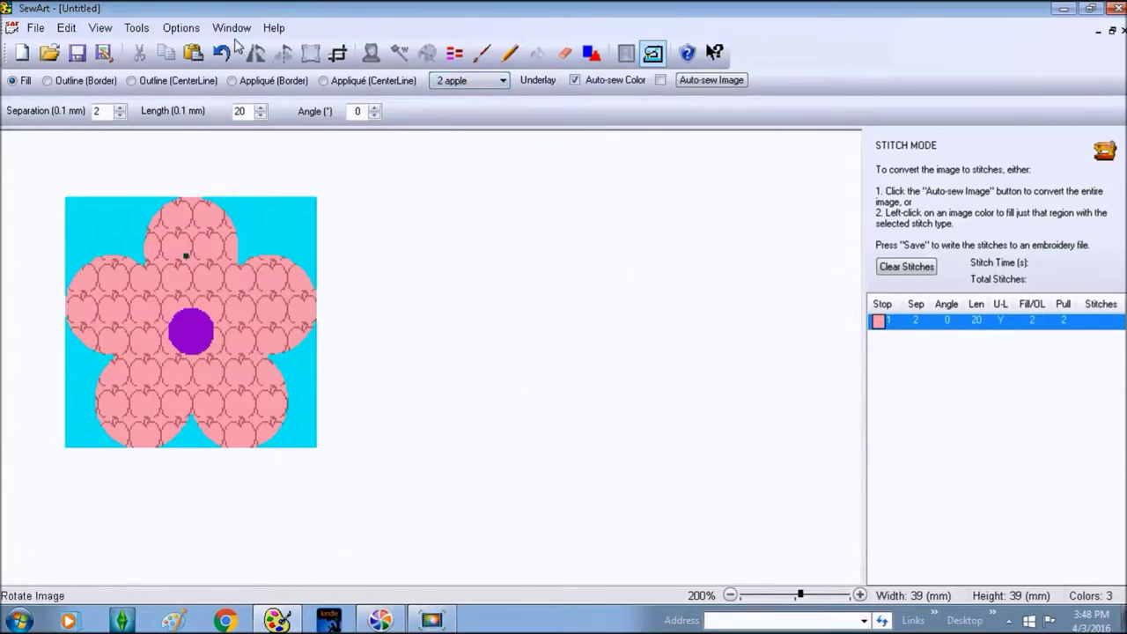
{"action": "left_click", "coordinate": [136, 28]}
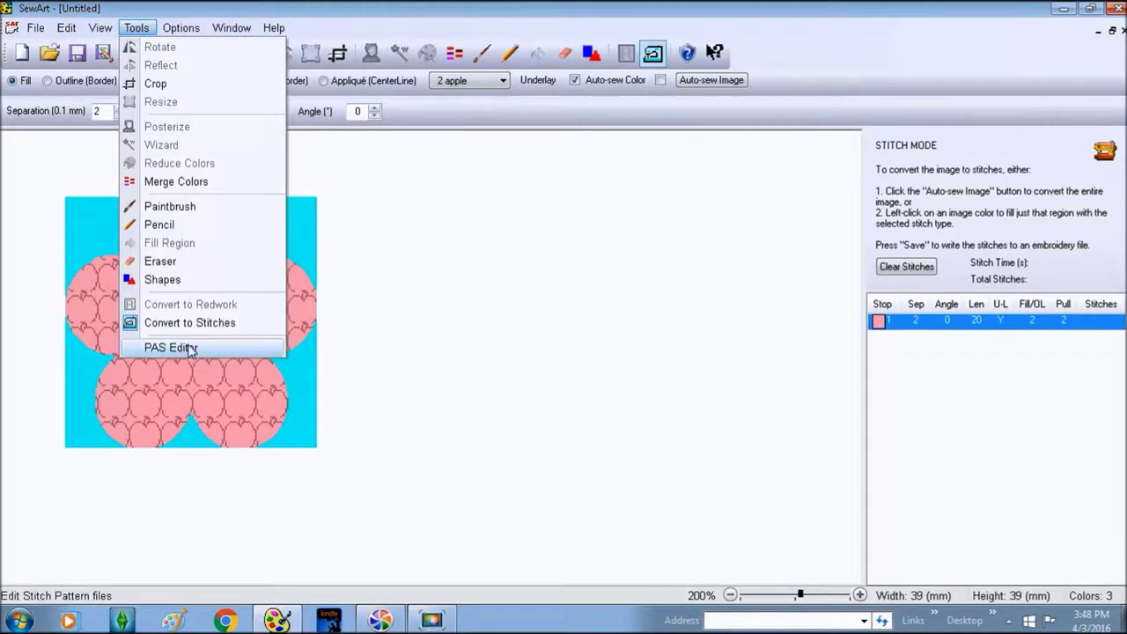
{"action": "left_click", "coordinate": [137, 28]}
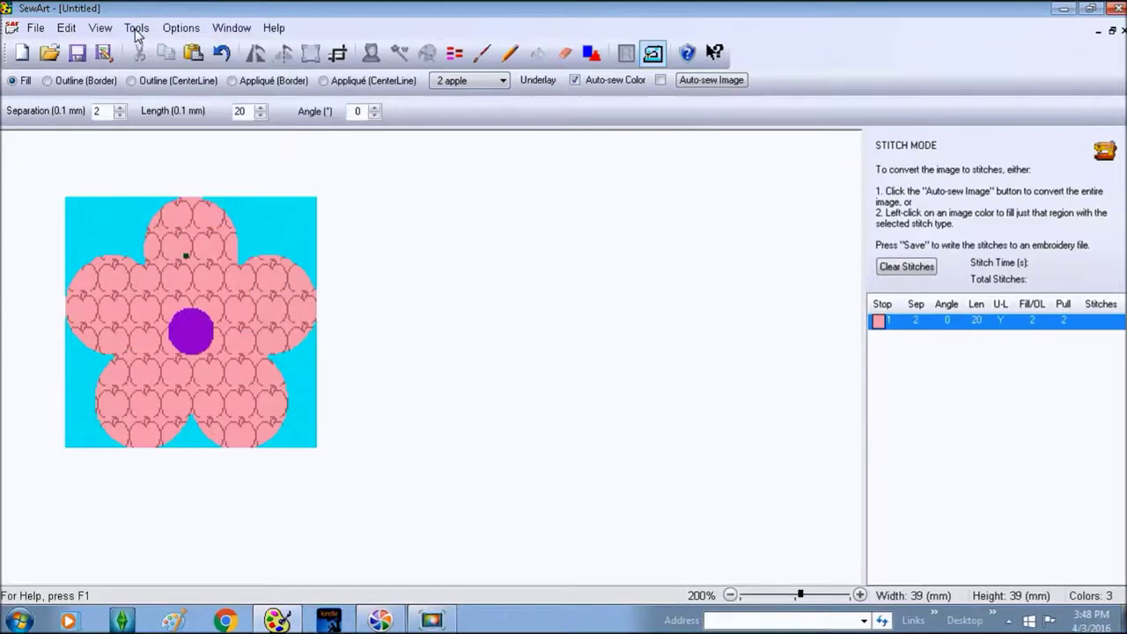
{"action": "left_click", "coordinate": [503, 81]}
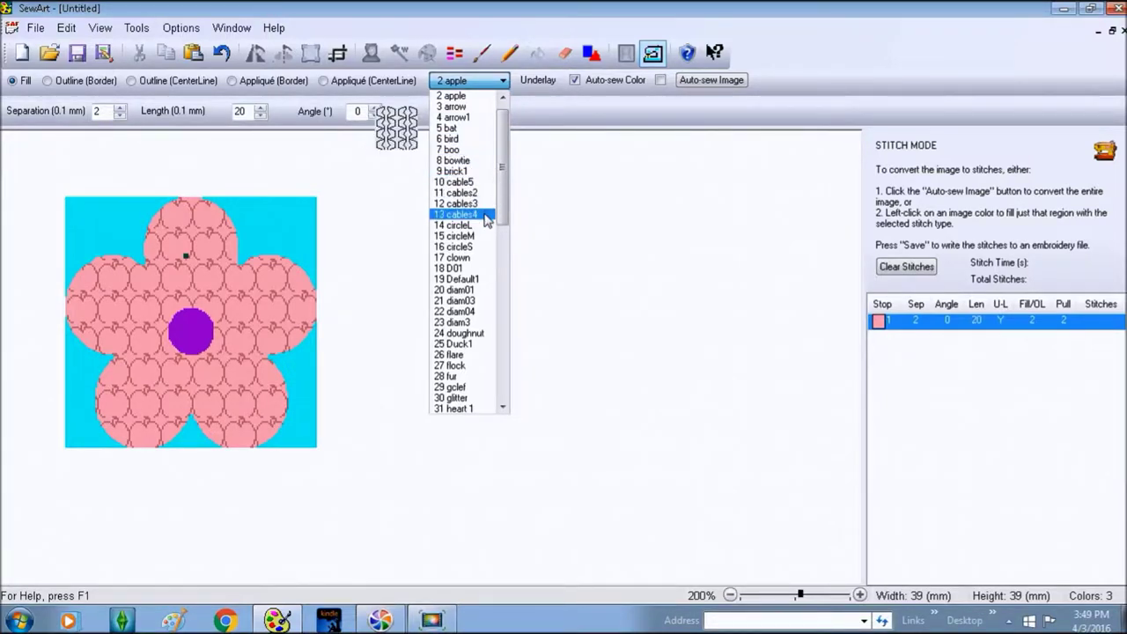
{"action": "left_click", "coordinate": [487, 182]}
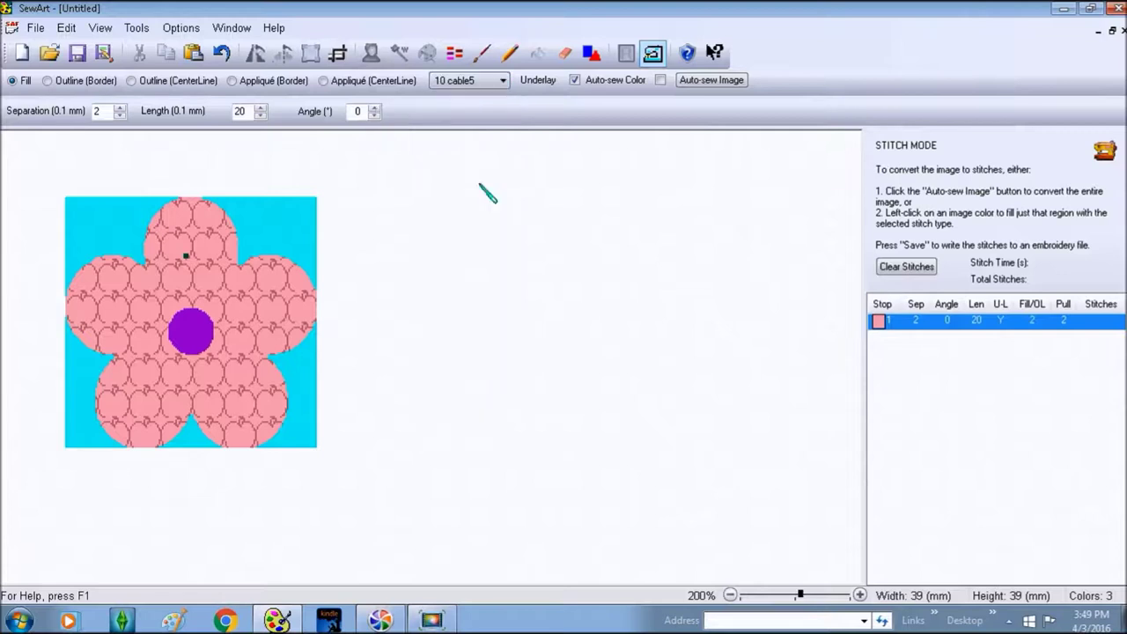
{"action": "left_click", "coordinate": [186, 256]}
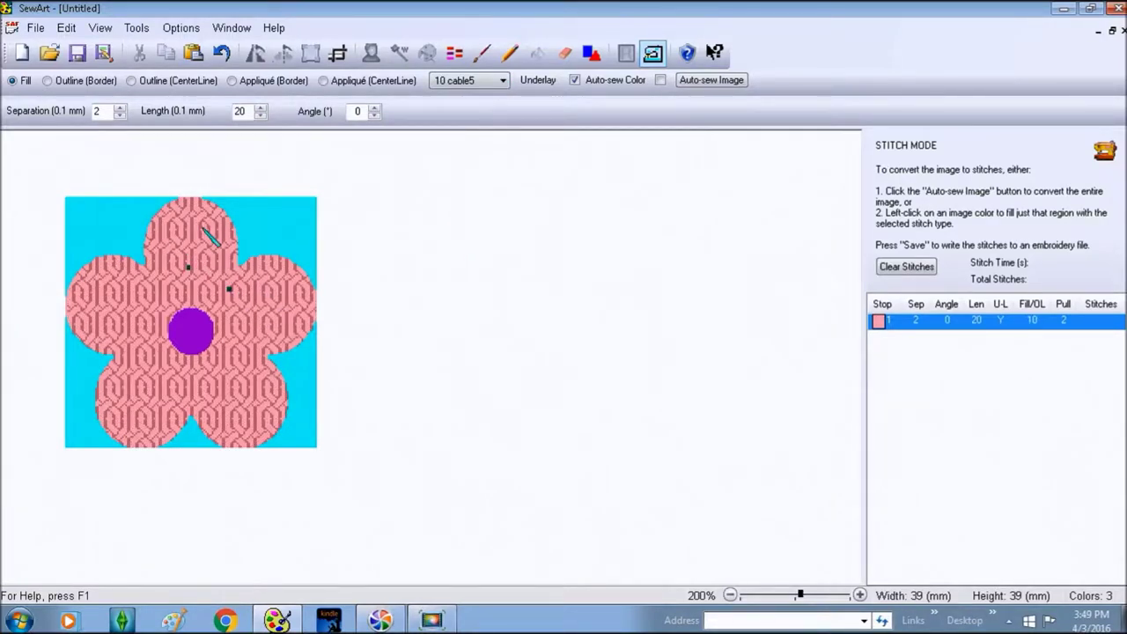
Refill the petals in turn with circleS, diam3, notes1 and finally 55 squiggly patterns
{"action": "left_click", "coordinate": [502, 81]}
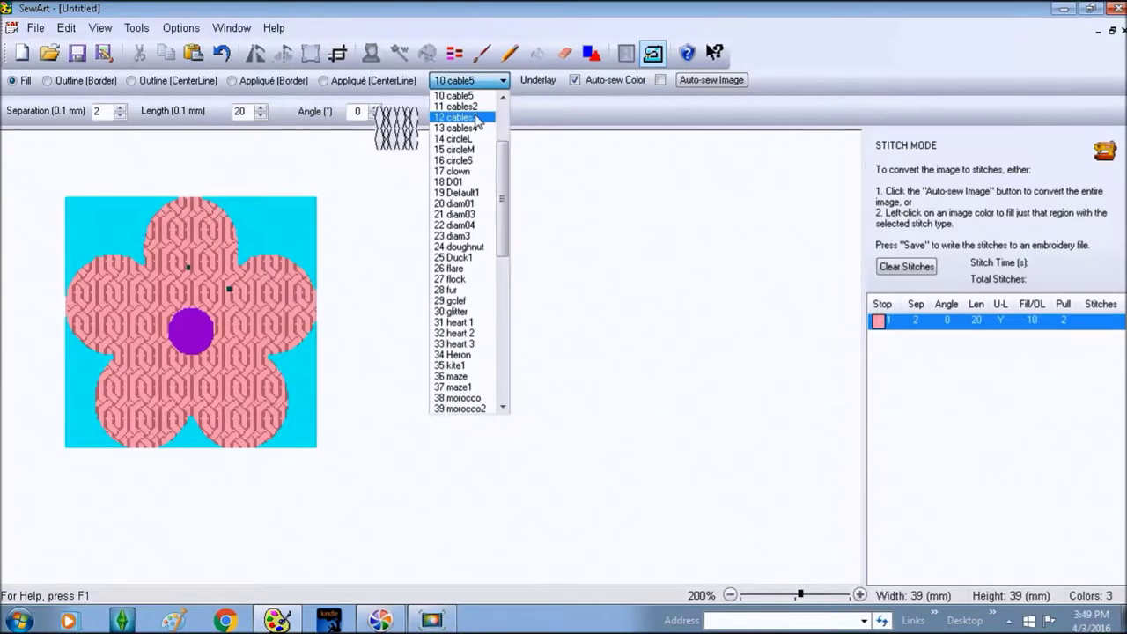
{"action": "left_click", "coordinate": [459, 162]}
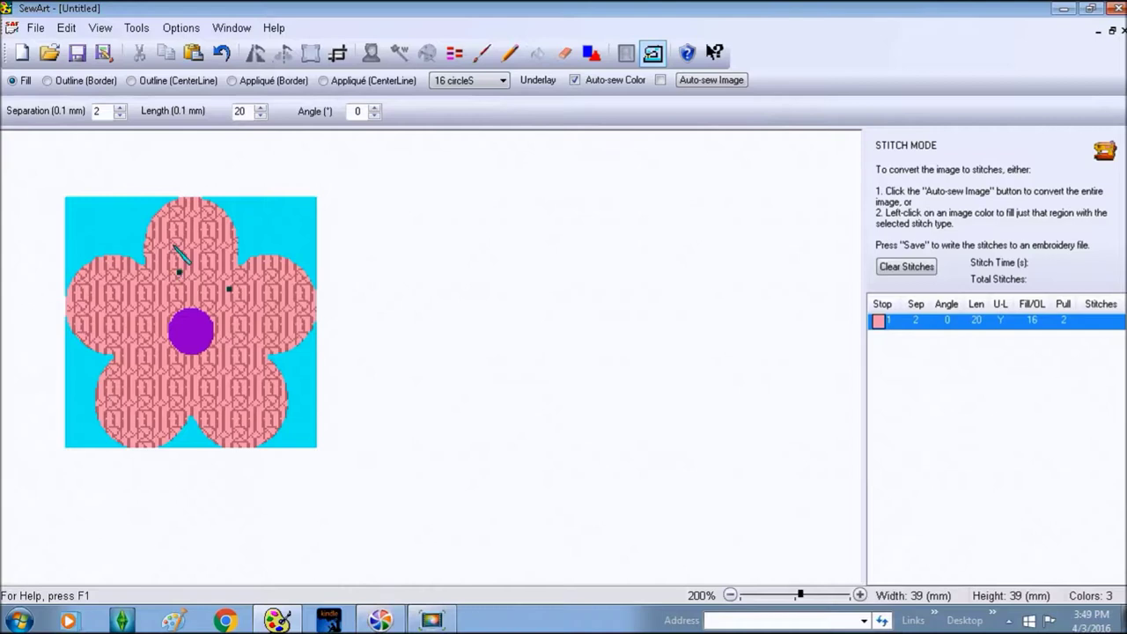
{"action": "left_click", "coordinate": [175, 245]}
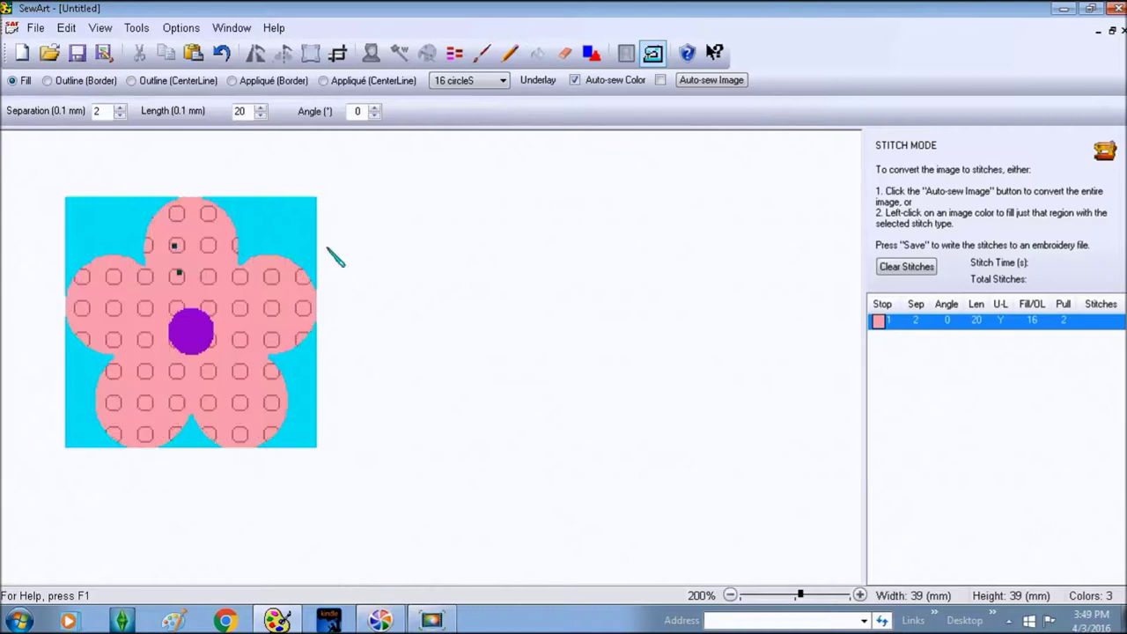
{"action": "left_click", "coordinate": [504, 81]}
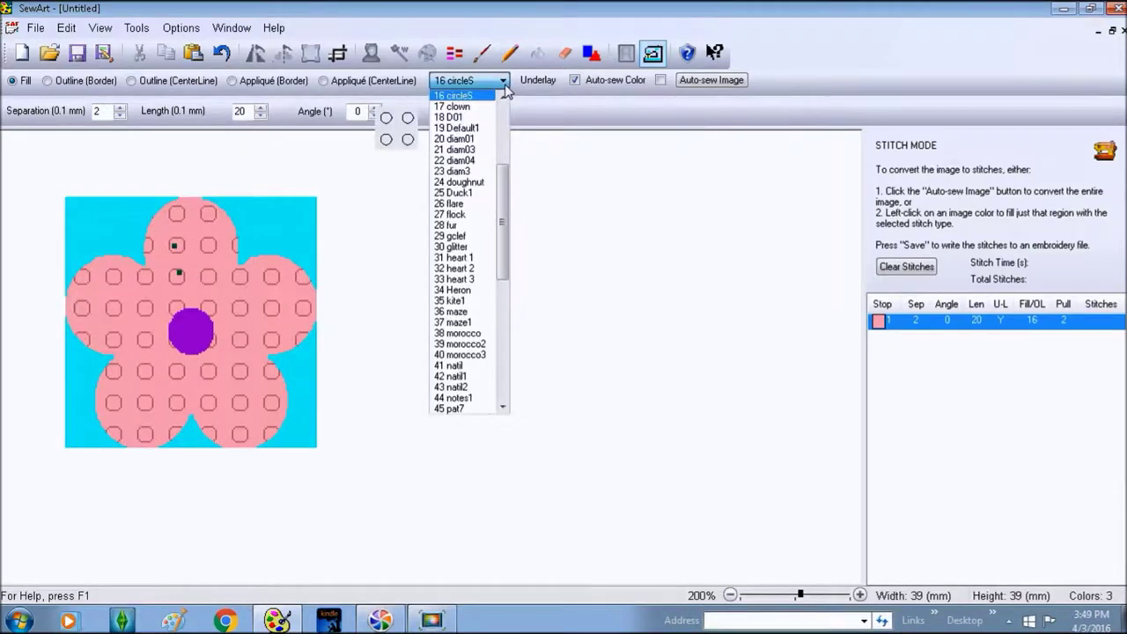
{"action": "left_click", "coordinate": [456, 171]}
{"action": "left_click", "coordinate": [298, 313]}
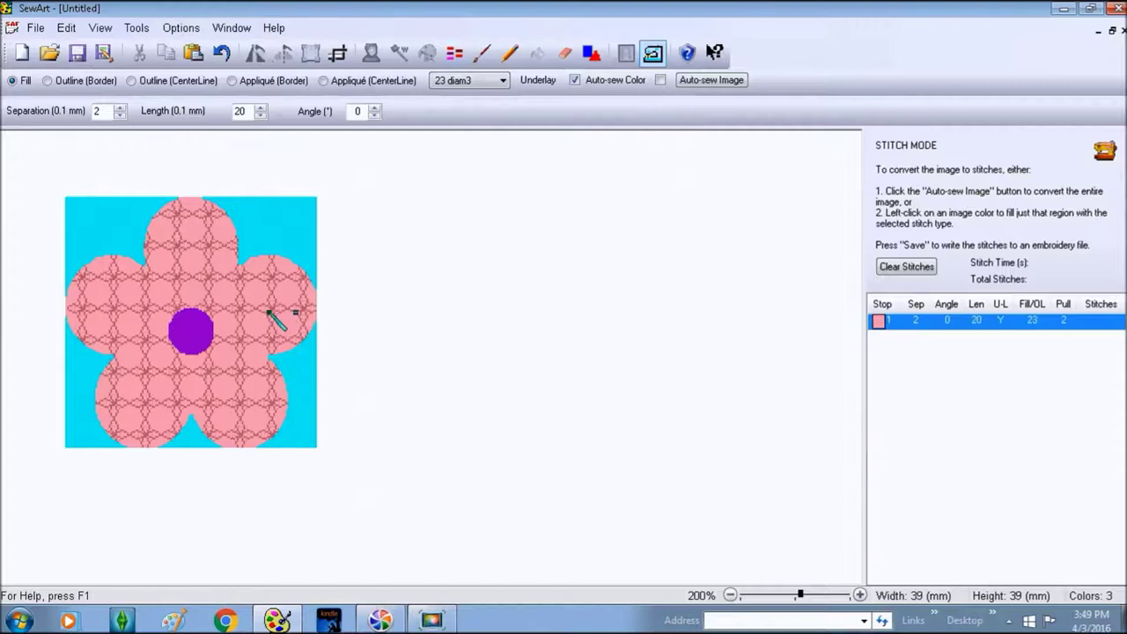
{"action": "left_click", "coordinate": [504, 81]}
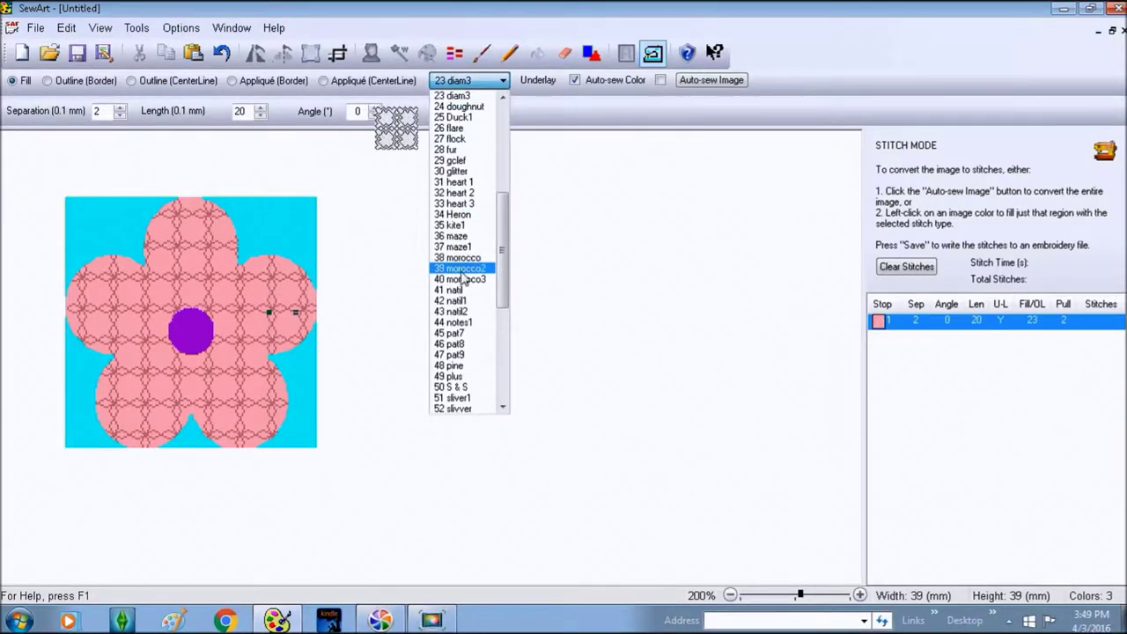
{"action": "left_click", "coordinate": [458, 322]}
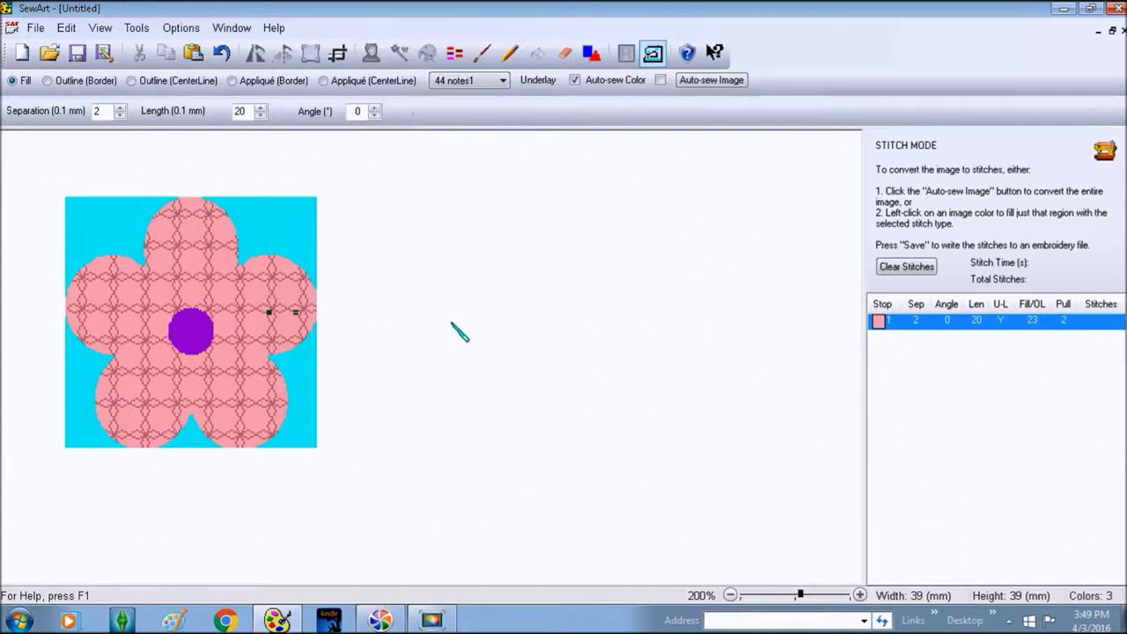
{"action": "left_click", "coordinate": [243, 299]}
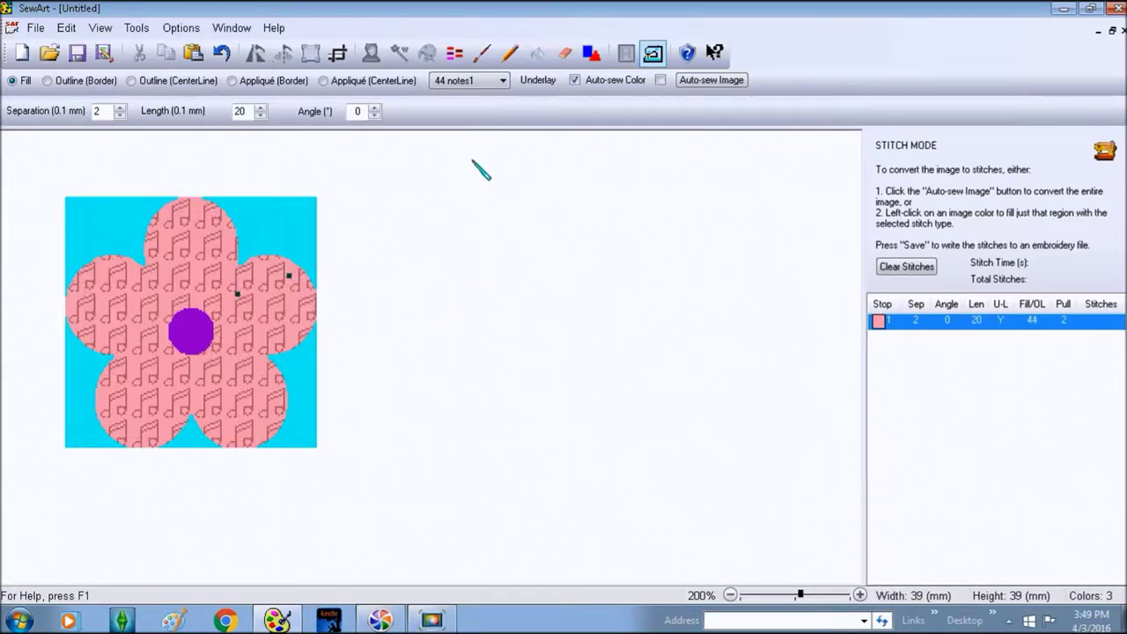
{"action": "left_click", "coordinate": [504, 80]}
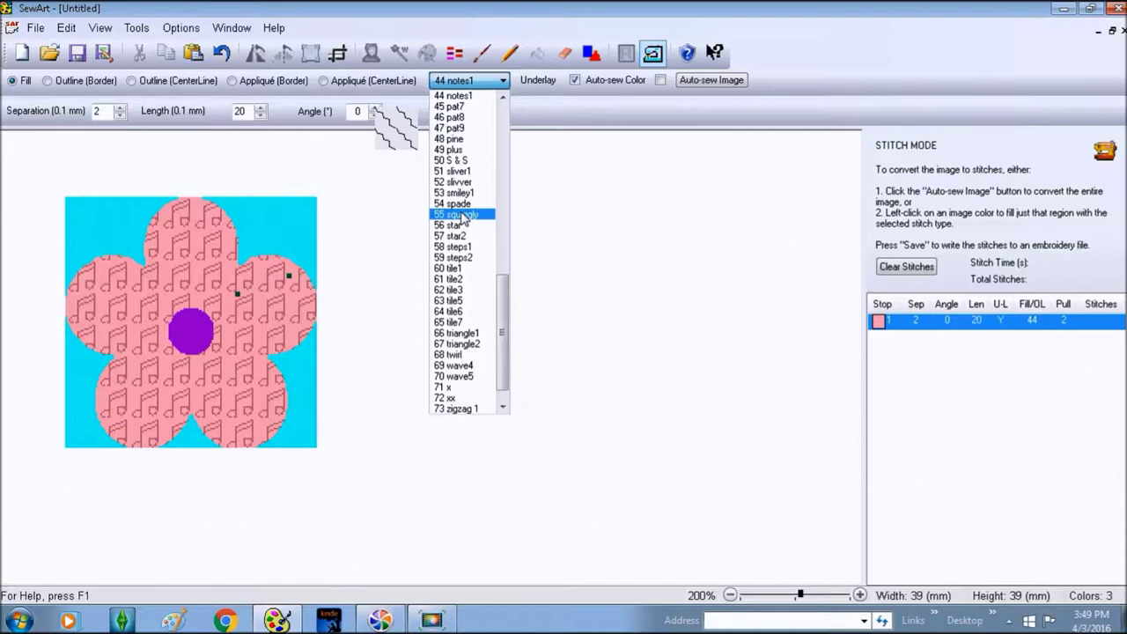
{"action": "left_click", "coordinate": [462, 215]}
{"action": "left_click", "coordinate": [198, 272]}
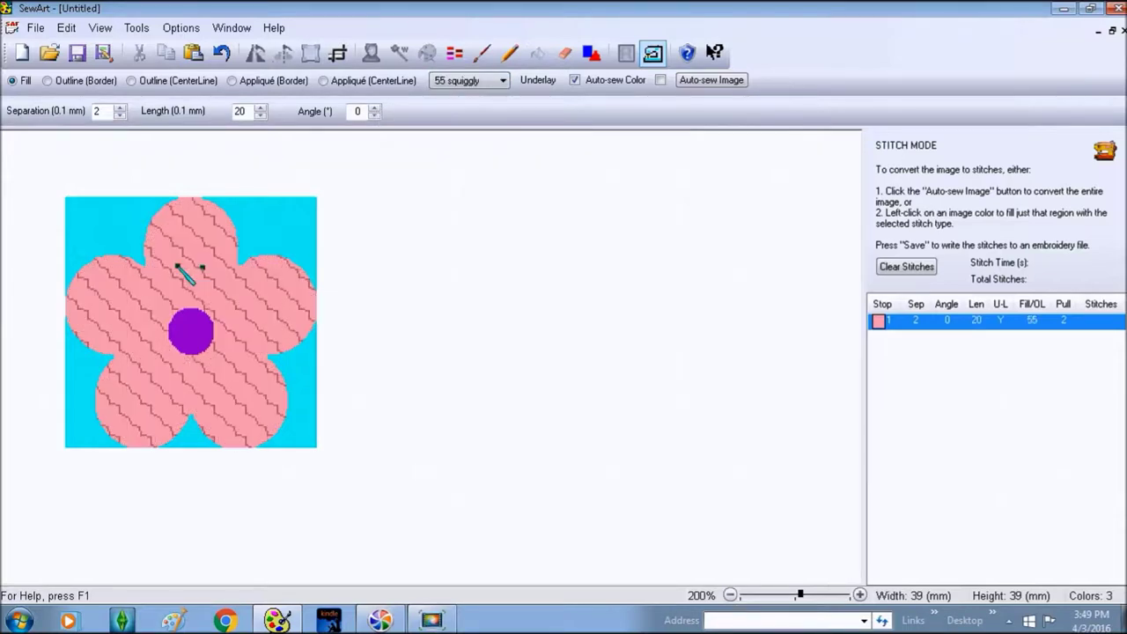
{"action": "left_click", "coordinate": [503, 81]}
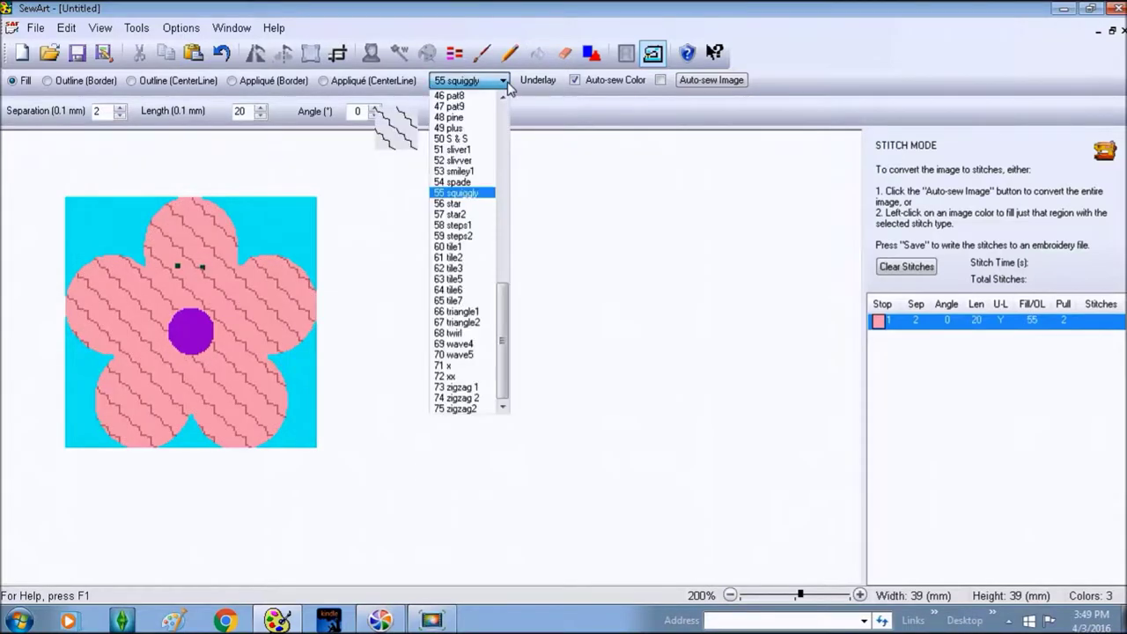
Test the star2, tile5, wave5 and xx crosshatch fill patterns on the petals
{"action": "left_click", "coordinate": [462, 216]}
{"action": "left_click", "coordinate": [285, 274]}
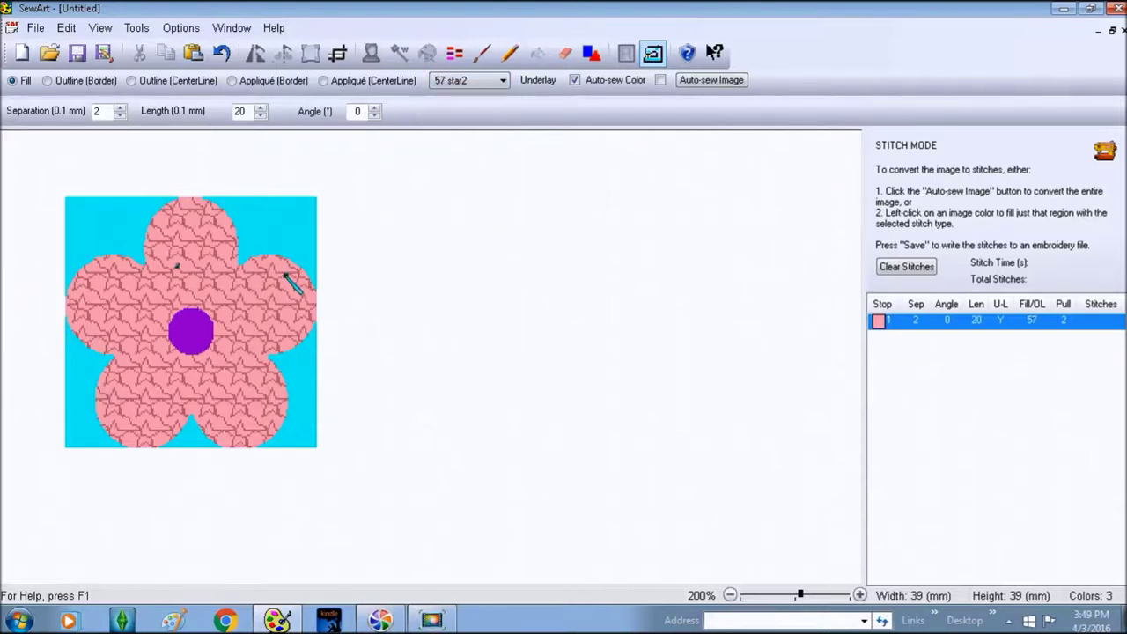
{"action": "left_click", "coordinate": [265, 325]}
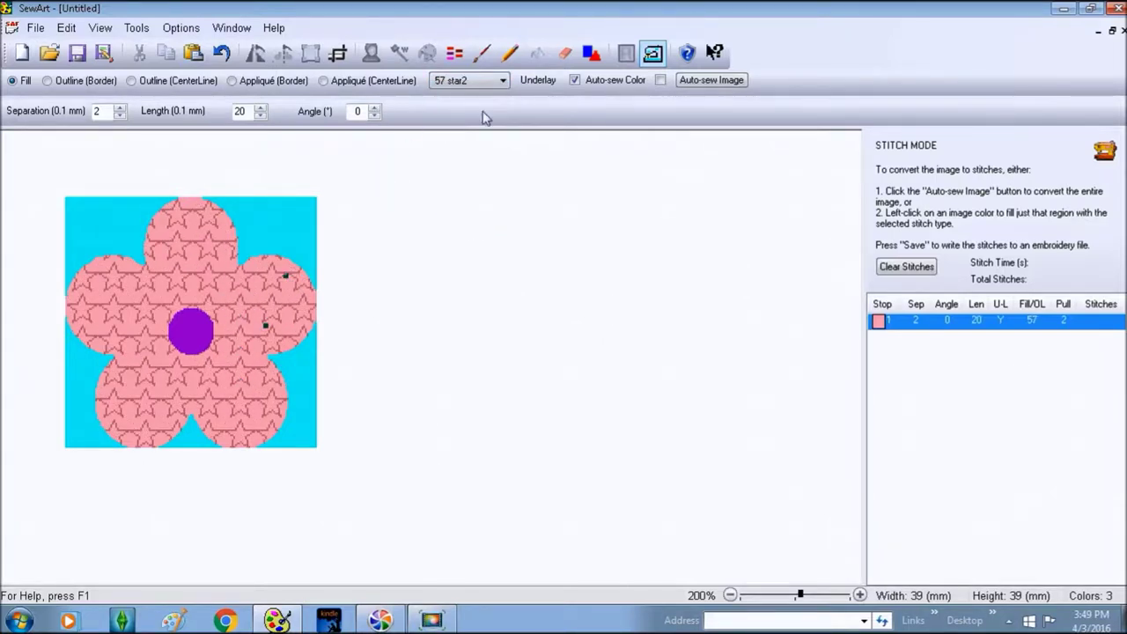
{"action": "left_click", "coordinate": [503, 80]}
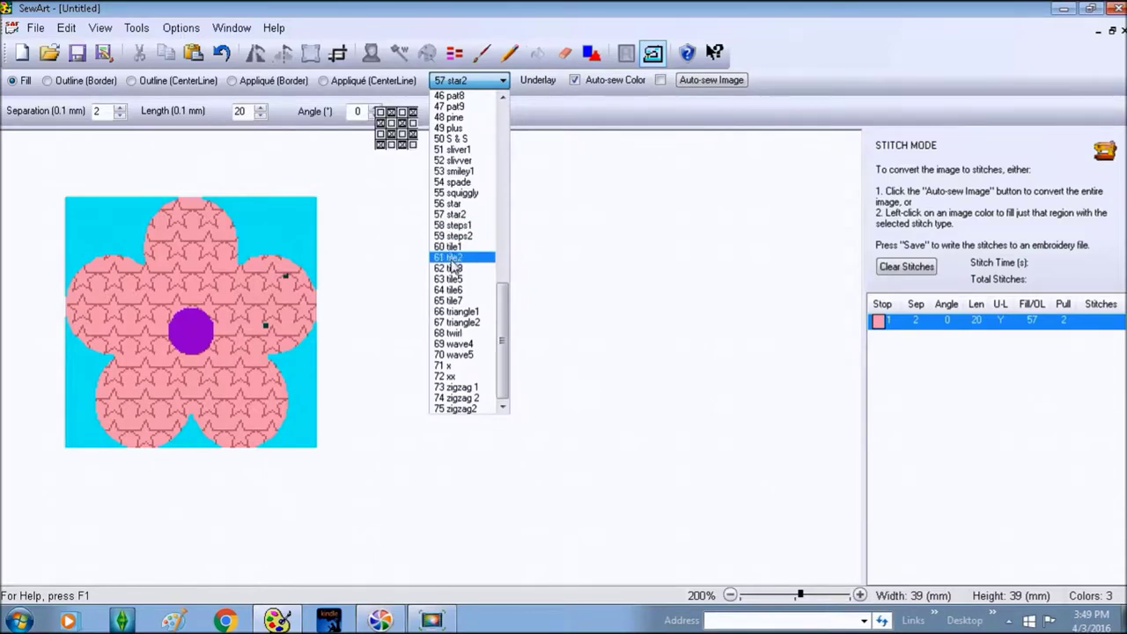
{"action": "left_click", "coordinate": [448, 280]}
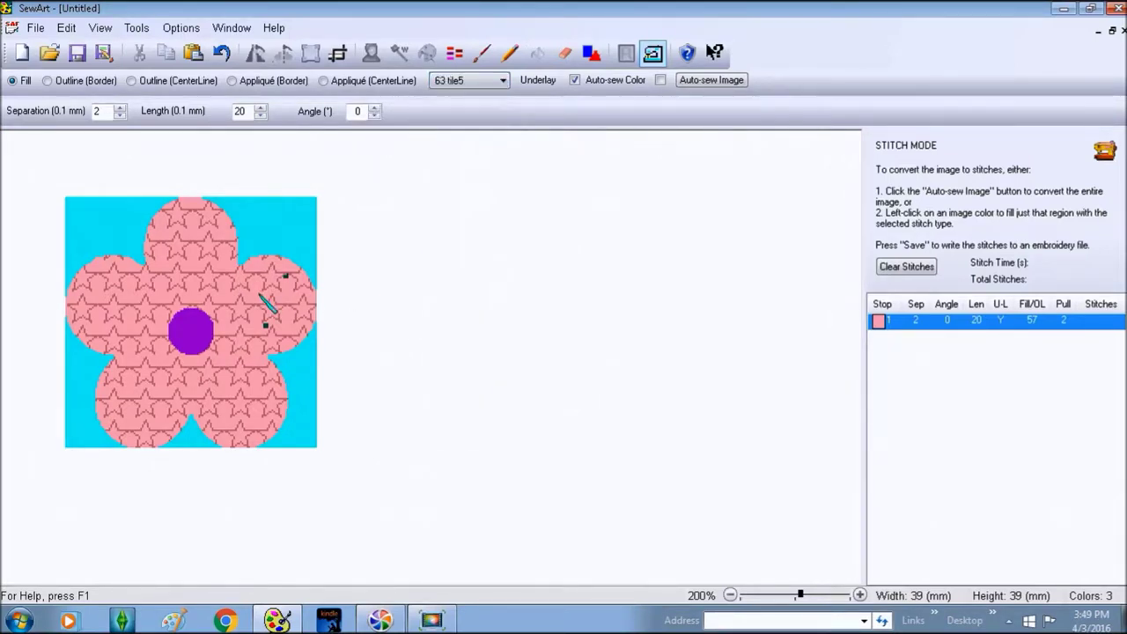
{"action": "left_click", "coordinate": [259, 296]}
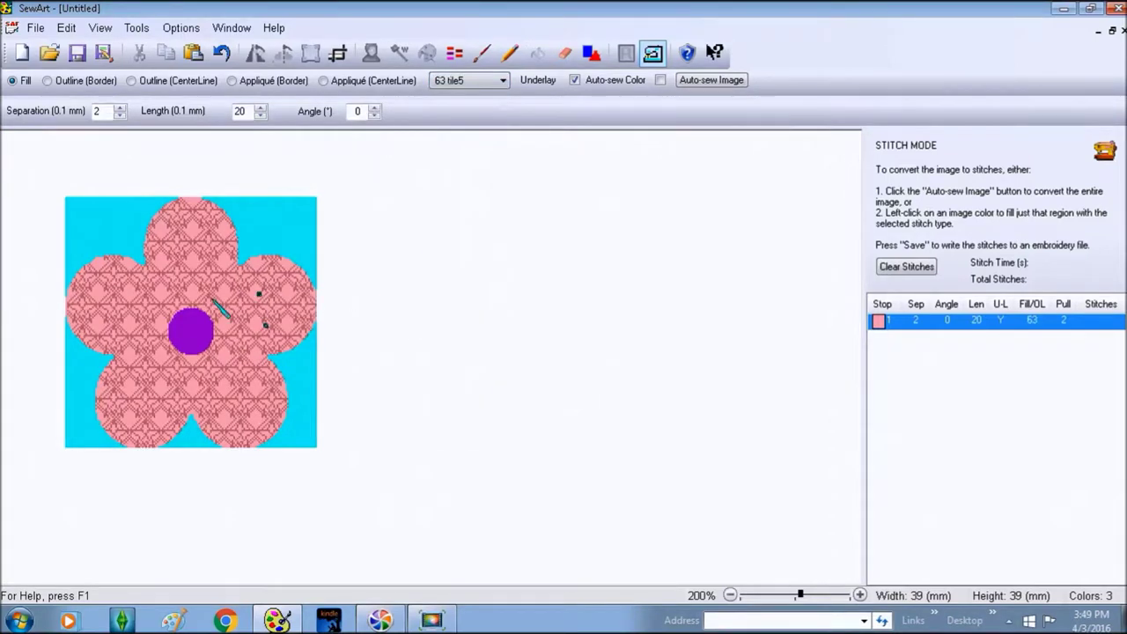
{"action": "left_click", "coordinate": [506, 82]}
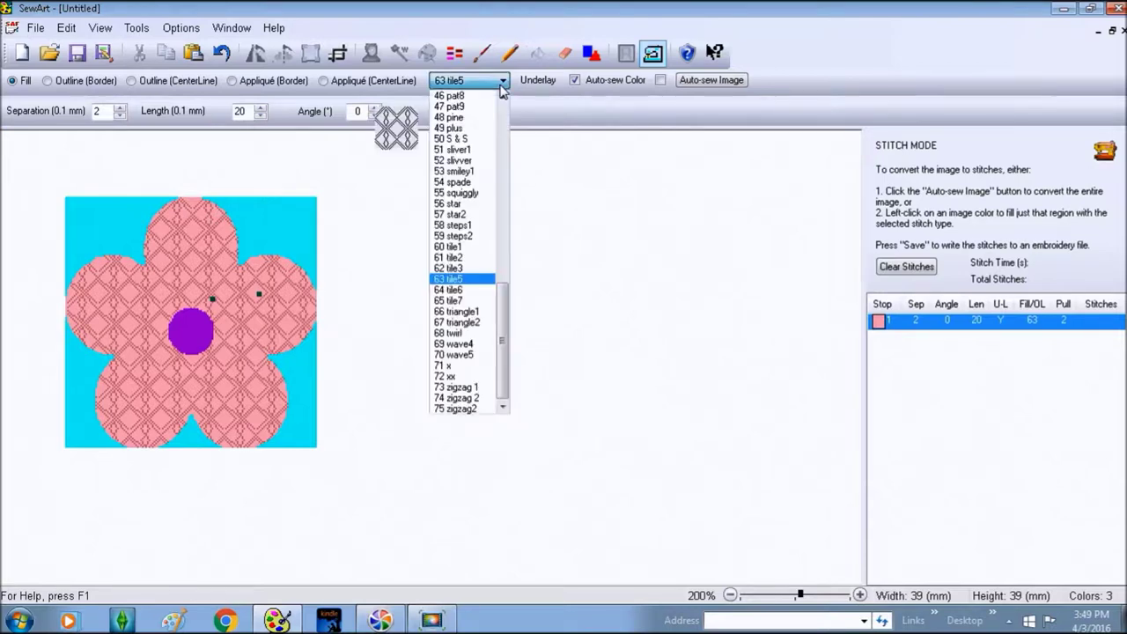
{"action": "left_click", "coordinate": [458, 355]}
{"action": "left_click", "coordinate": [272, 344]}
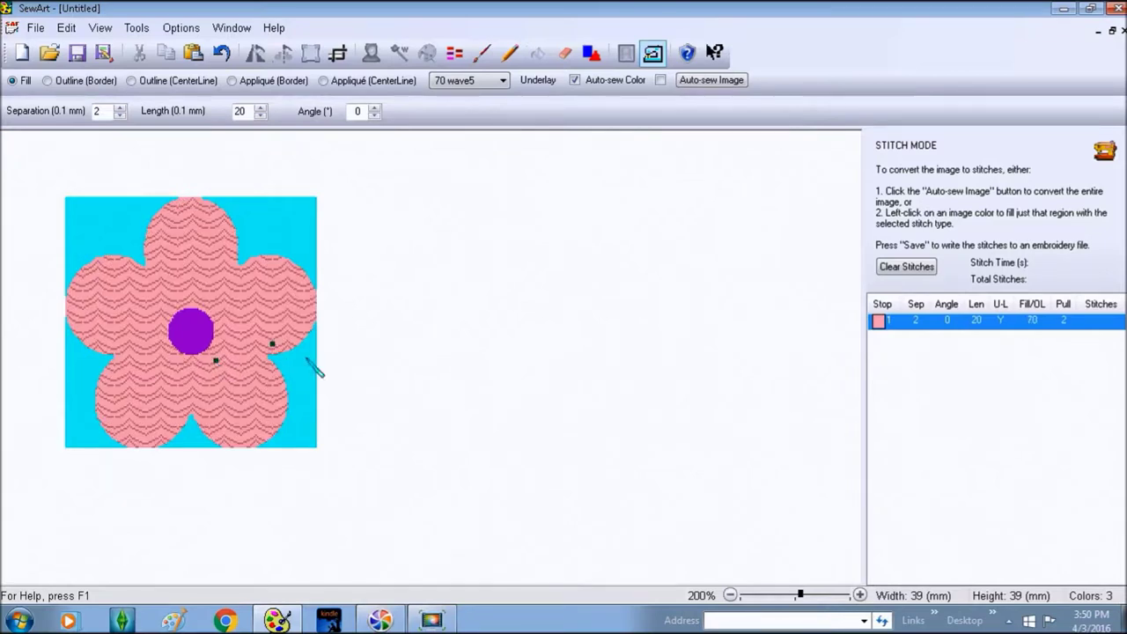
{"action": "left_click", "coordinate": [503, 80]}
{"action": "left_click", "coordinate": [462, 380]}
{"action": "left_click", "coordinate": [241, 330]}
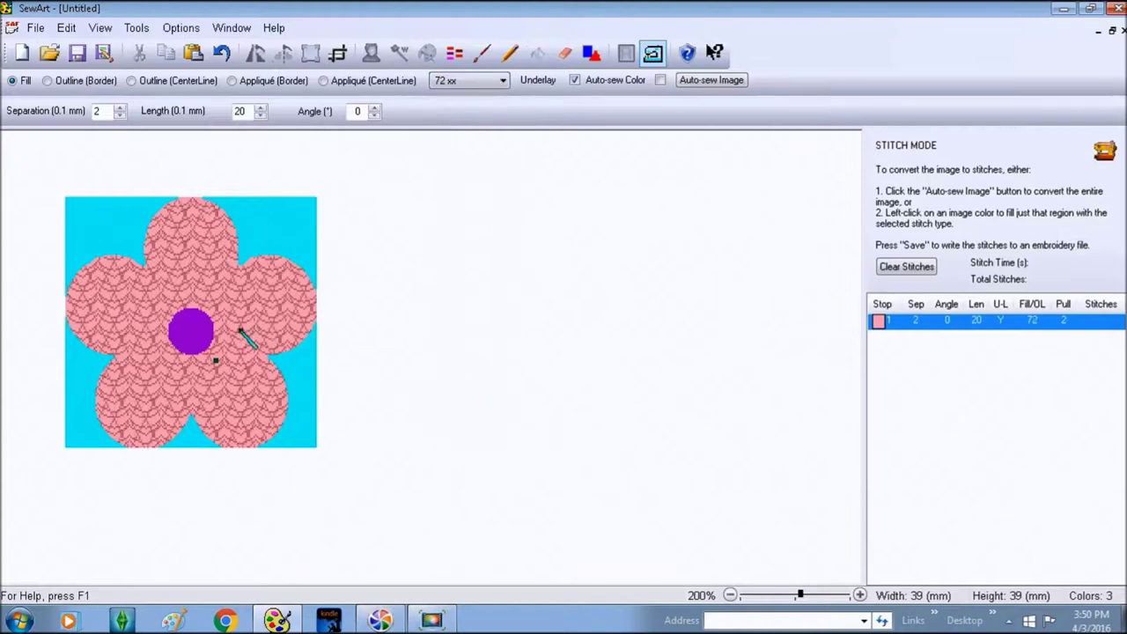
{"action": "left_click", "coordinate": [193, 265]}
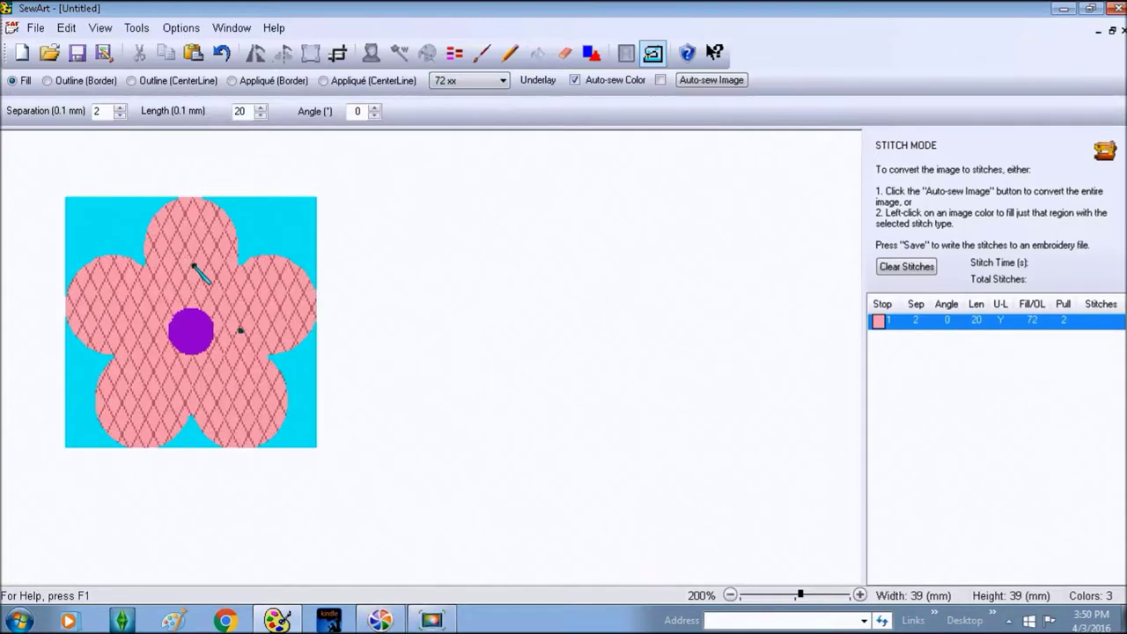
Stitch both the pink petals and the purple centre with the 19 Default1 fill
{"action": "left_click", "coordinate": [503, 80]}
{"action": "left_click_drag", "start_coordinate": [506, 333], "coordinate": [500, 164]}
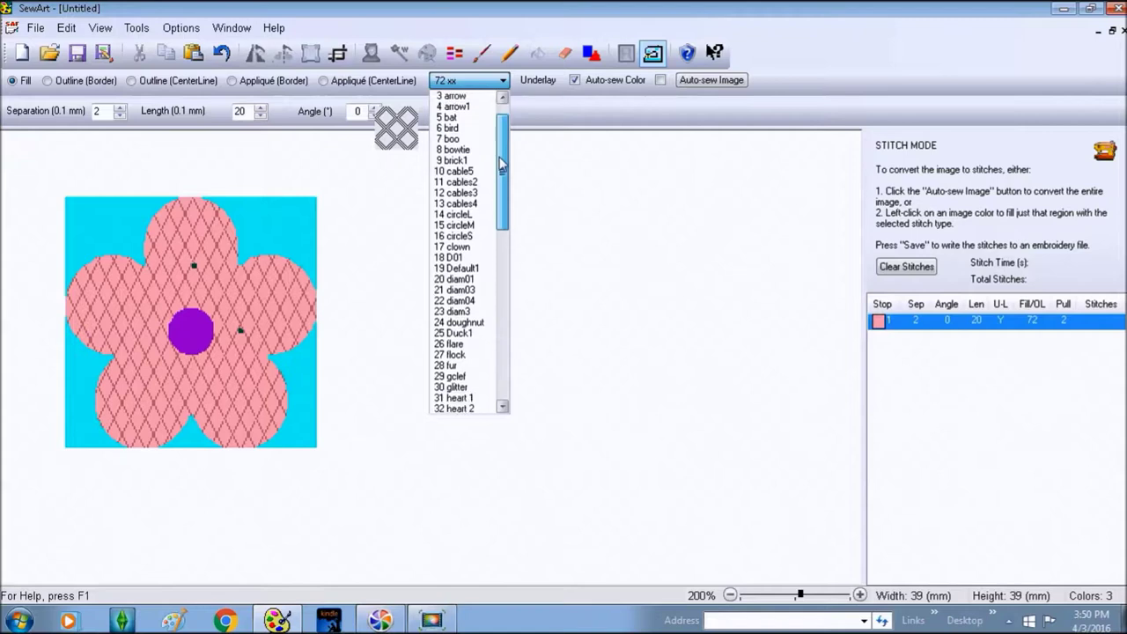
{"action": "left_click", "coordinate": [466, 269]}
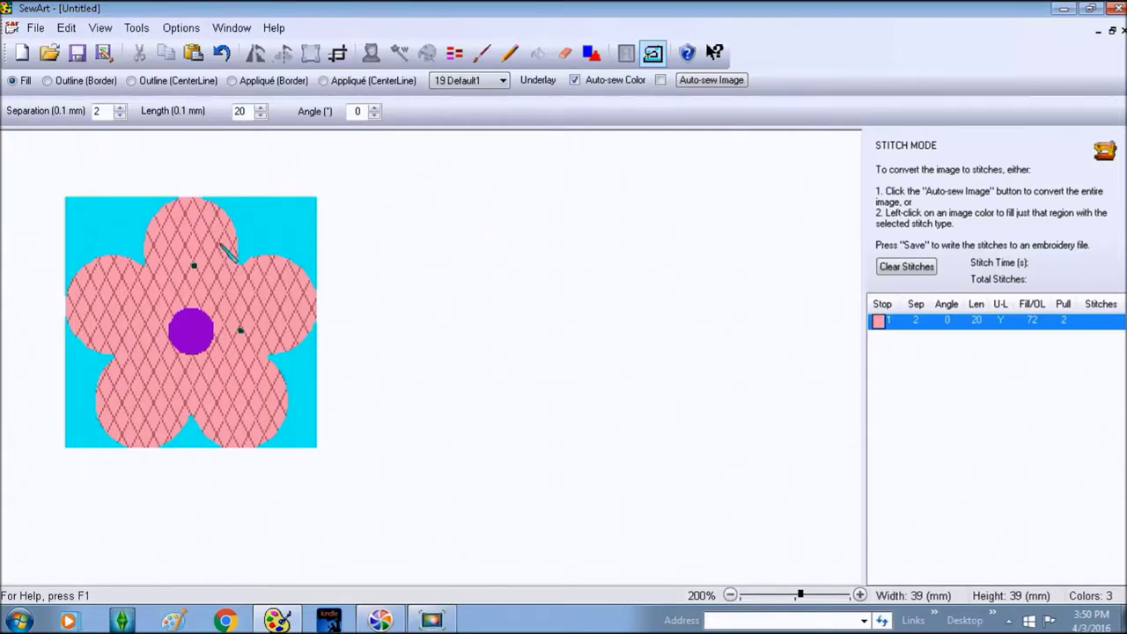
{"action": "left_click", "coordinate": [220, 236]}
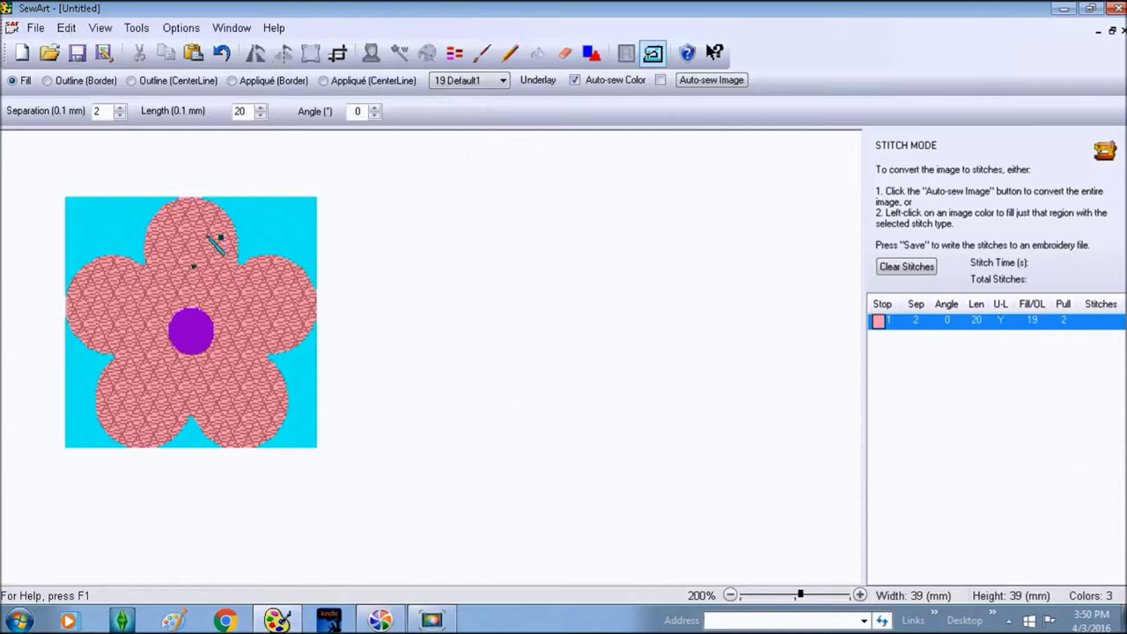
{"action": "left_click", "coordinate": [199, 336]}
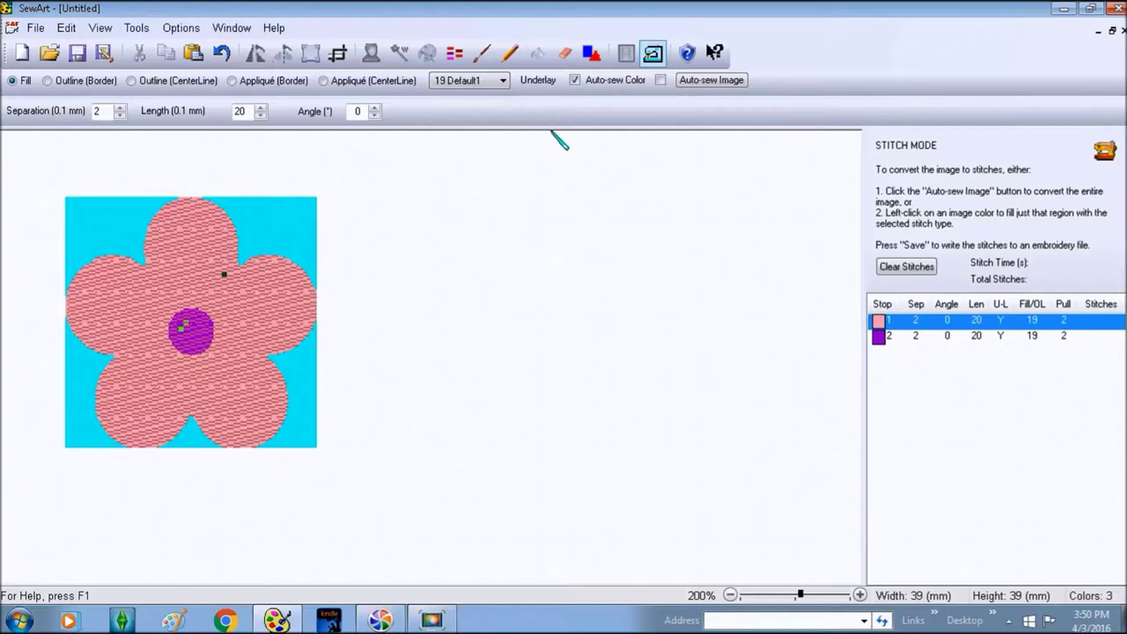
Clear every stitch from the daisy so the stitch list is empty and total stitches reads 0
{"action": "left_click", "coordinate": [702, 80]}
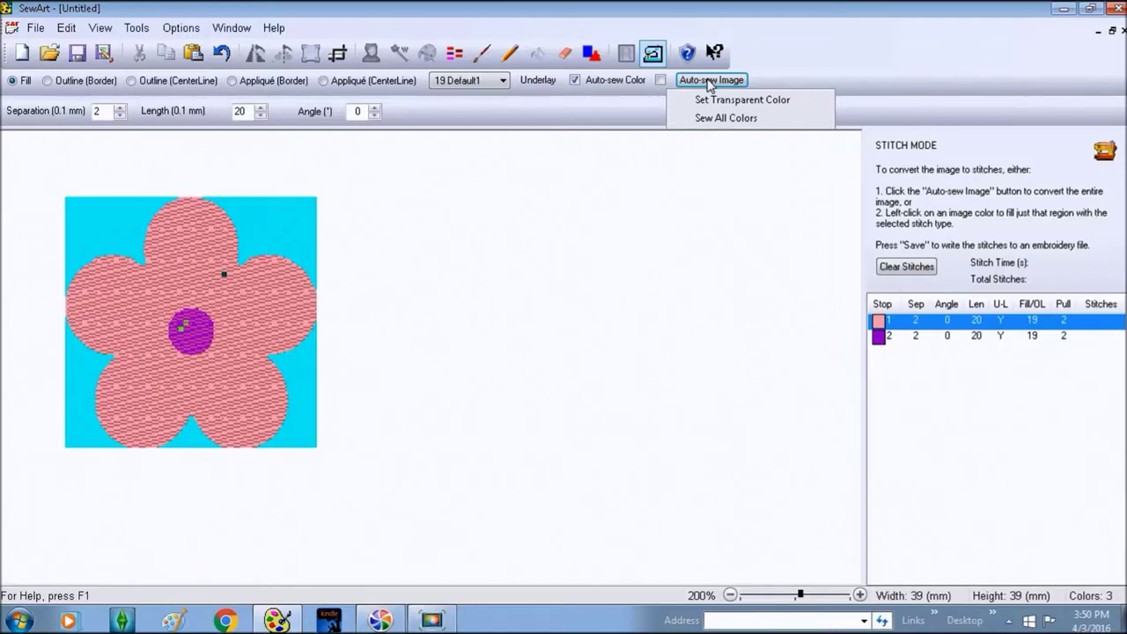
{"action": "left_click", "coordinate": [709, 84]}
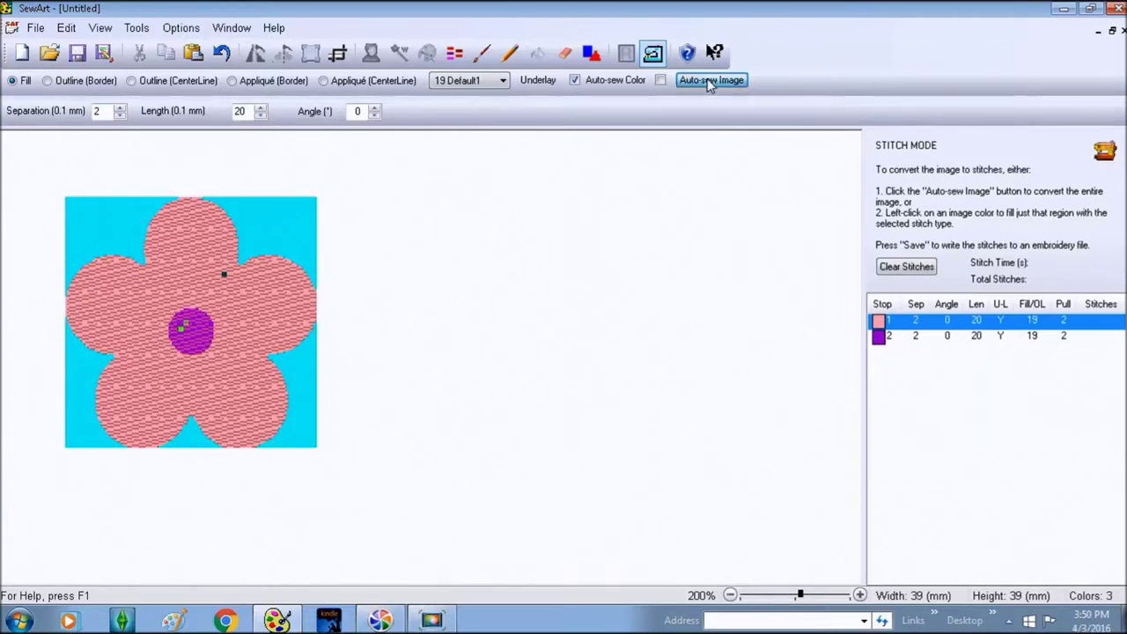
{"action": "left_click", "coordinate": [710, 85]}
{"action": "left_click", "coordinate": [898, 246]}
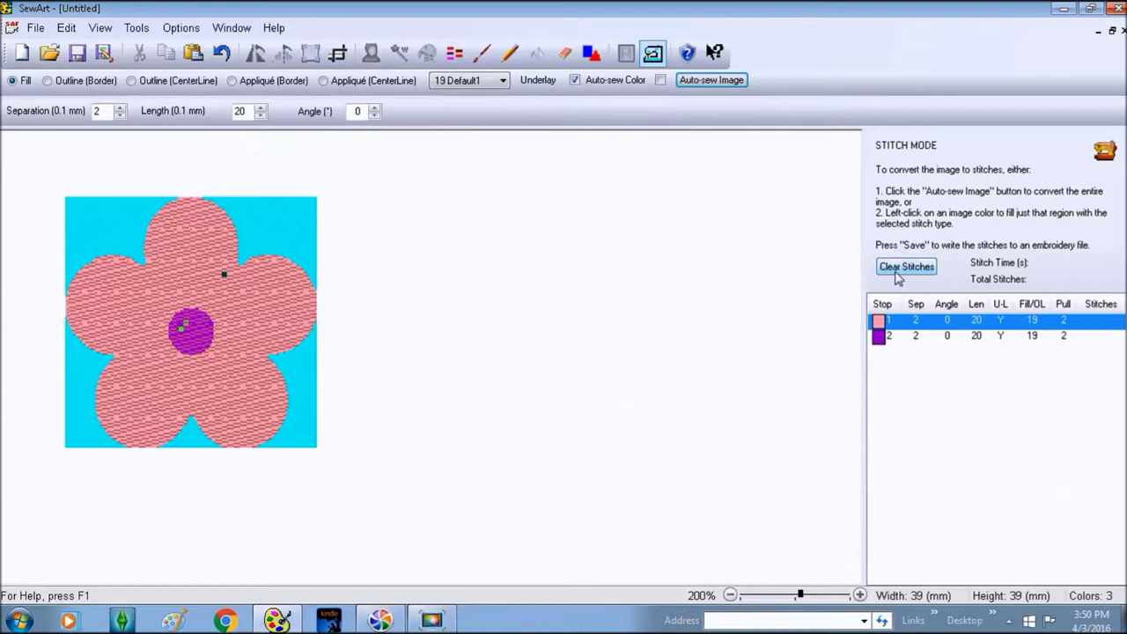
{"action": "left_click", "coordinate": [900, 267]}
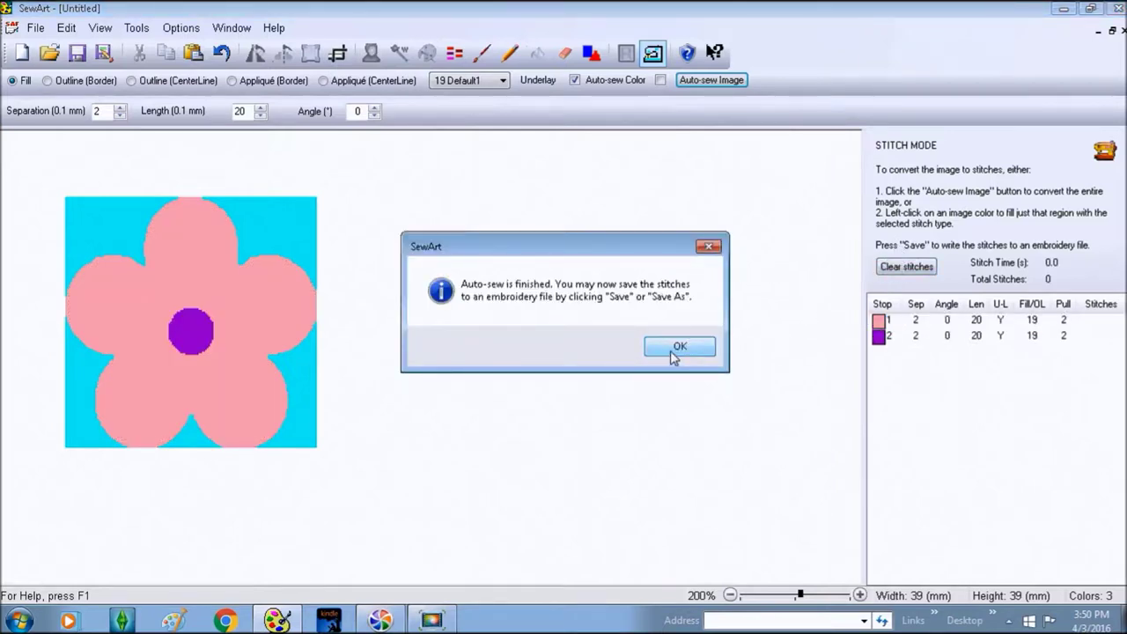
{"action": "left_click", "coordinate": [674, 347]}
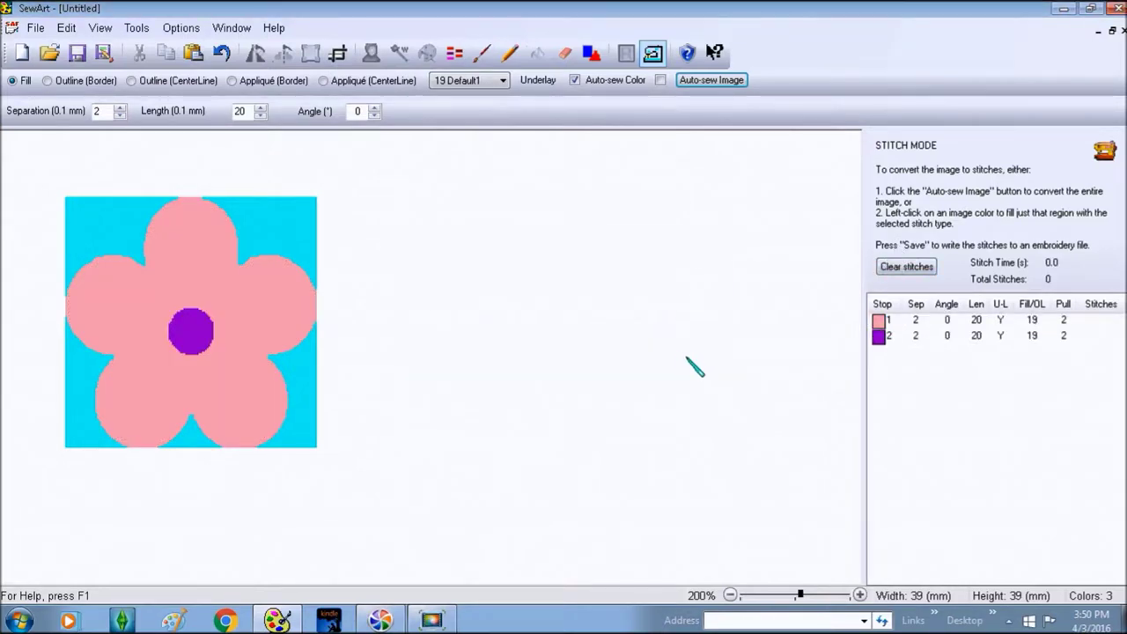
{"action": "left_click", "coordinate": [894, 267]}
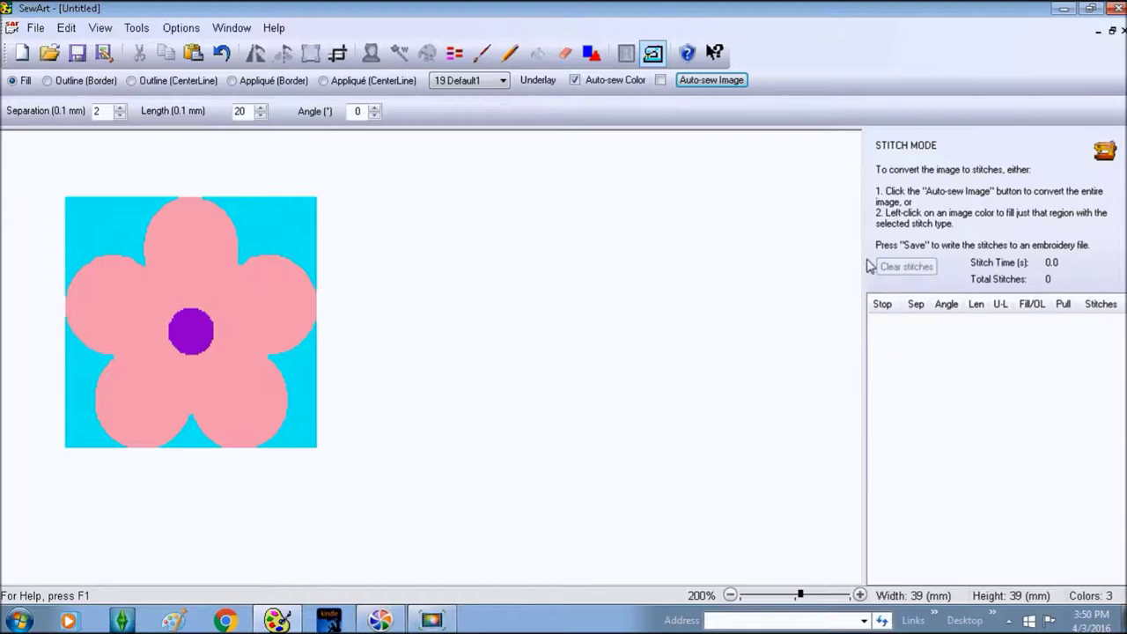
Auto-sew the daisy with cyan set as the transparent colour, stitching only petals and centre
{"action": "left_click", "coordinate": [742, 85]}
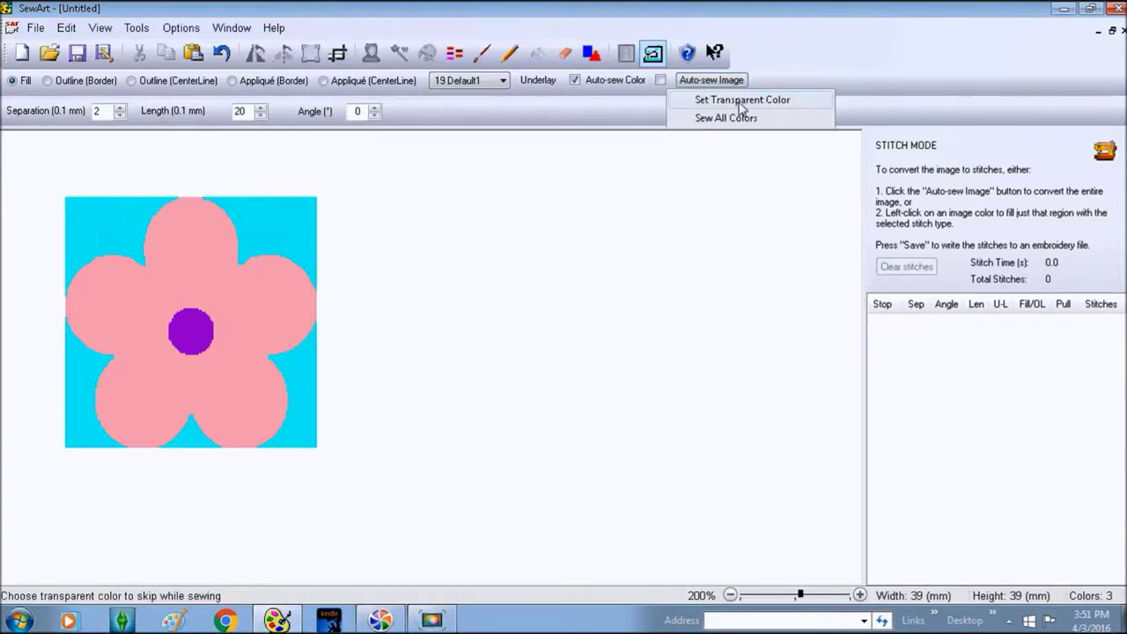
{"action": "left_click", "coordinate": [742, 102]}
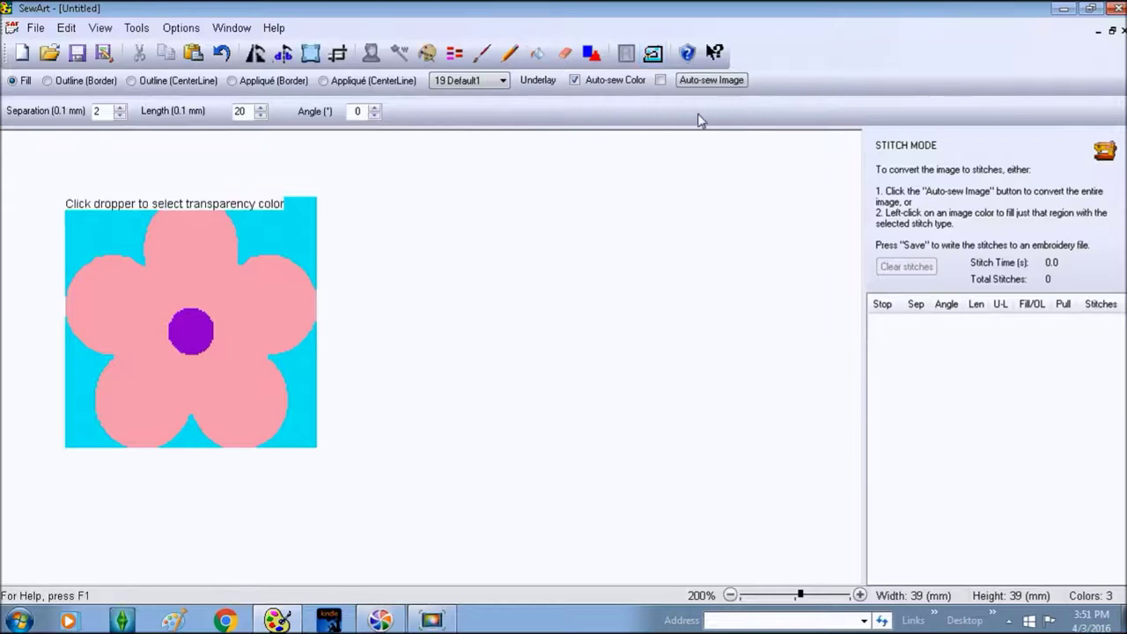
{"action": "left_click", "coordinate": [305, 217]}
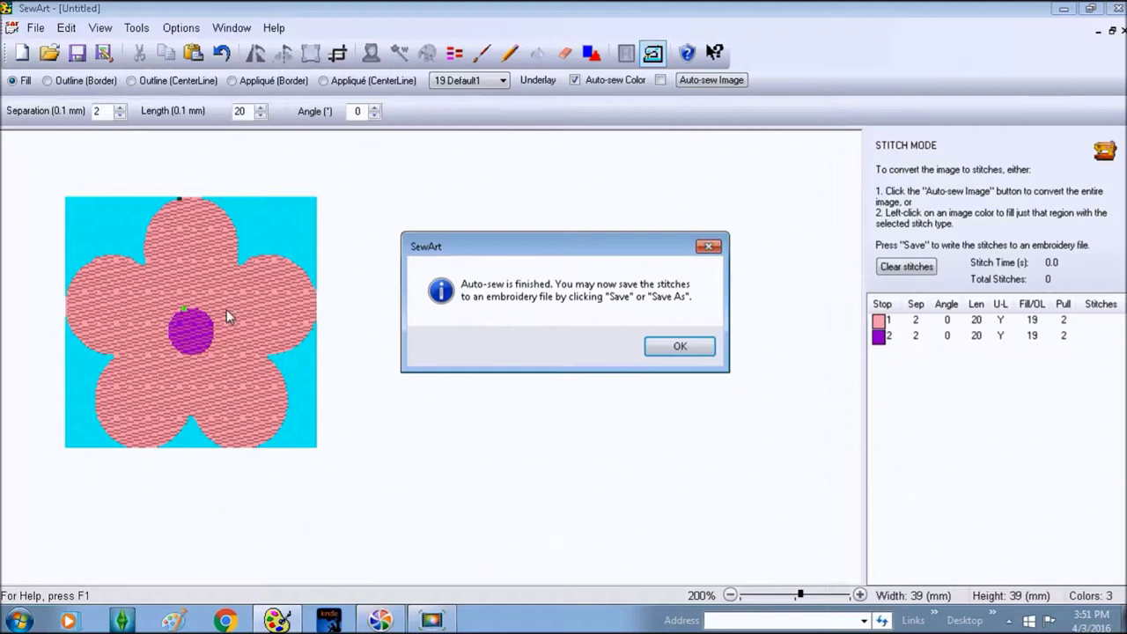
{"action": "left_click", "coordinate": [669, 349]}
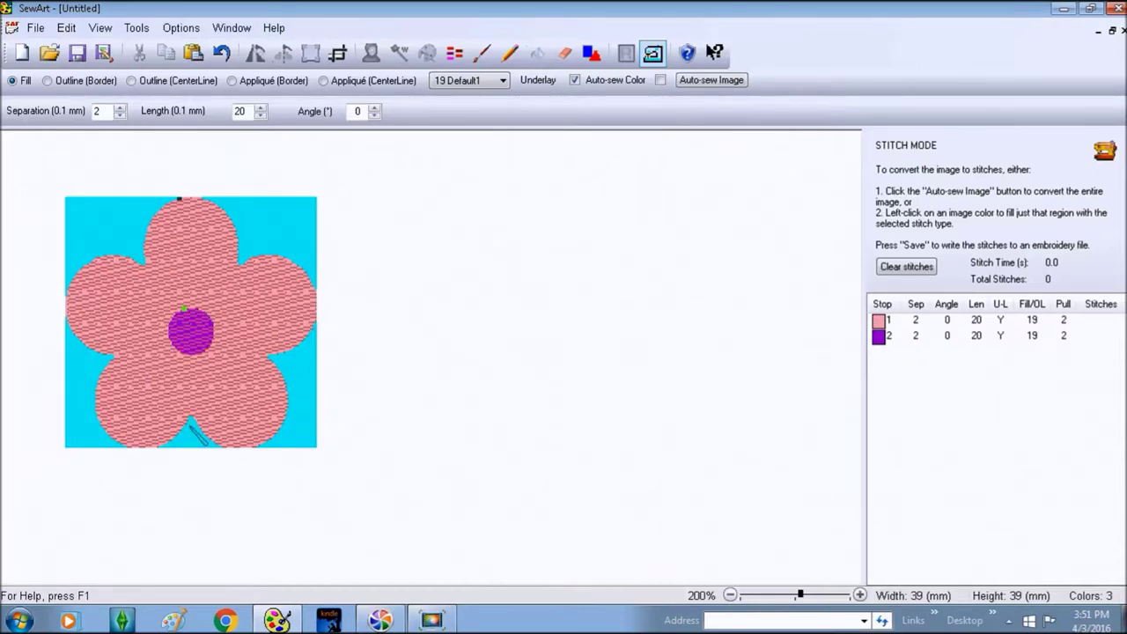
Start saving the design under a new name in the Save Image File dialog
{"action": "left_click", "coordinate": [35, 32]}
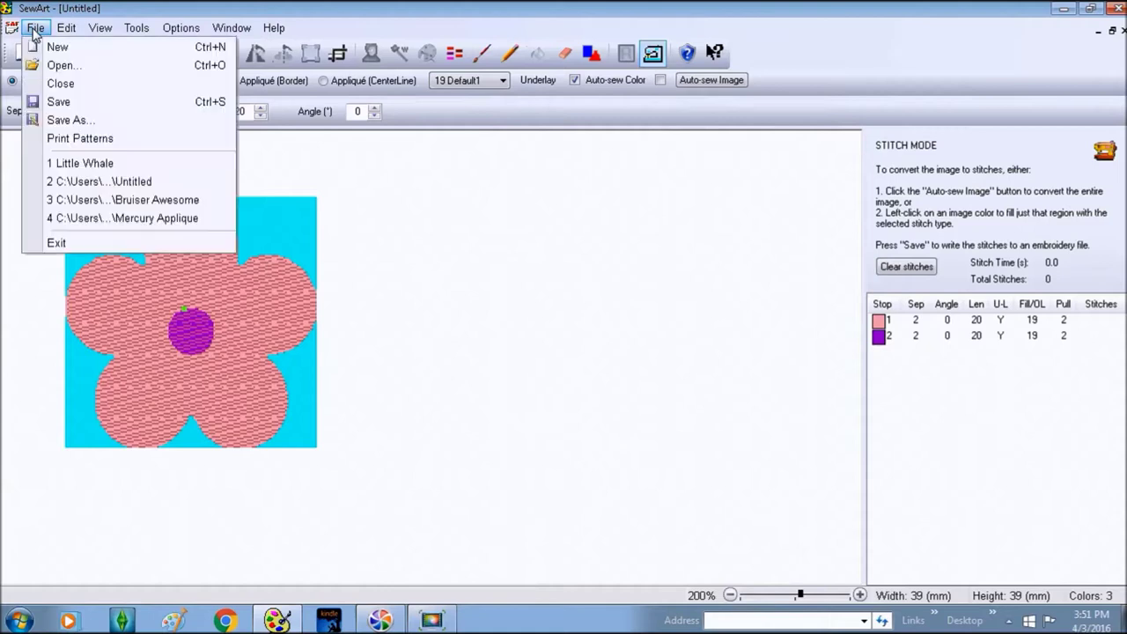
{"action": "left_click", "coordinate": [75, 123]}
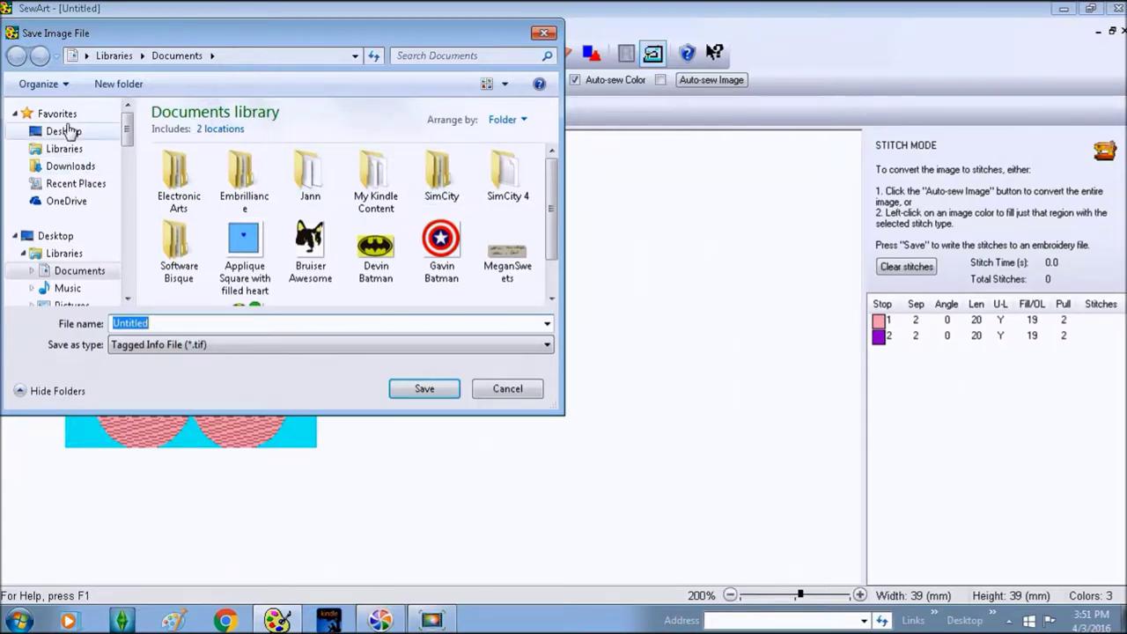
Create a new folder named Flowers on the Desktop and open it
{"action": "left_click_drag", "start_coordinate": [126, 113], "coordinate": [130, 208]}
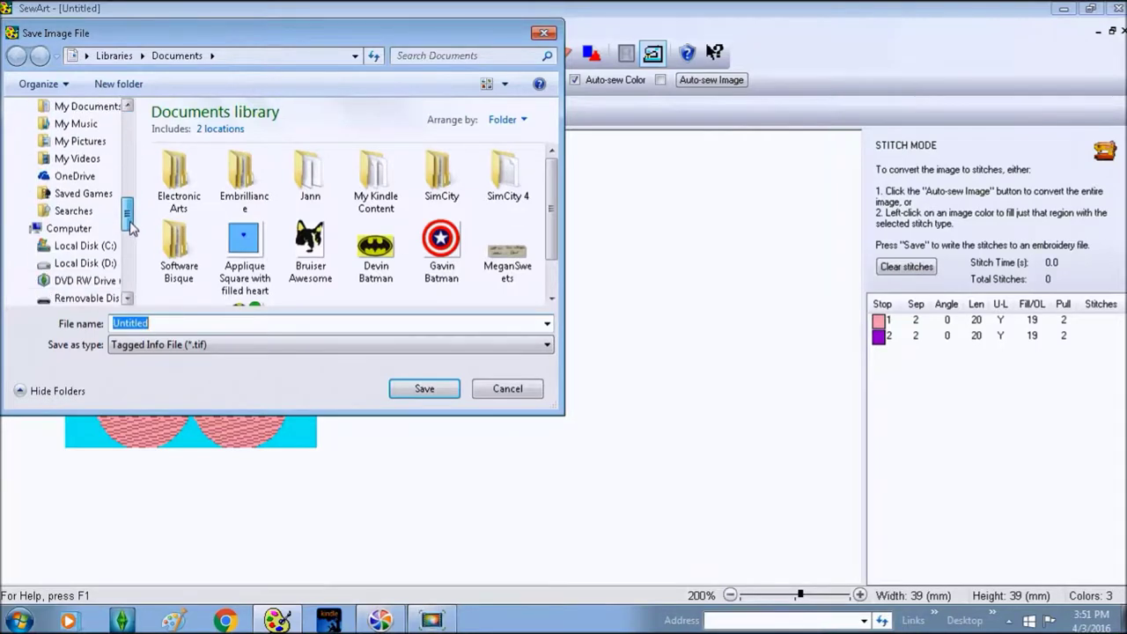
{"action": "left_click", "coordinate": [88, 262]}
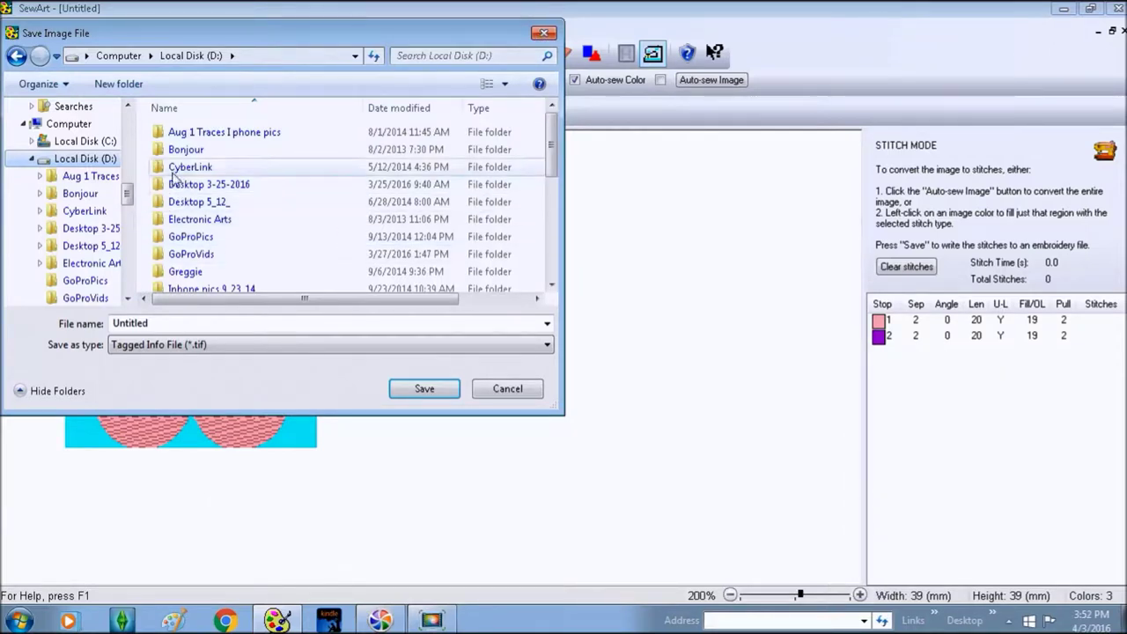
{"action": "left_click_drag", "start_coordinate": [124, 192], "coordinate": [125, 119]}
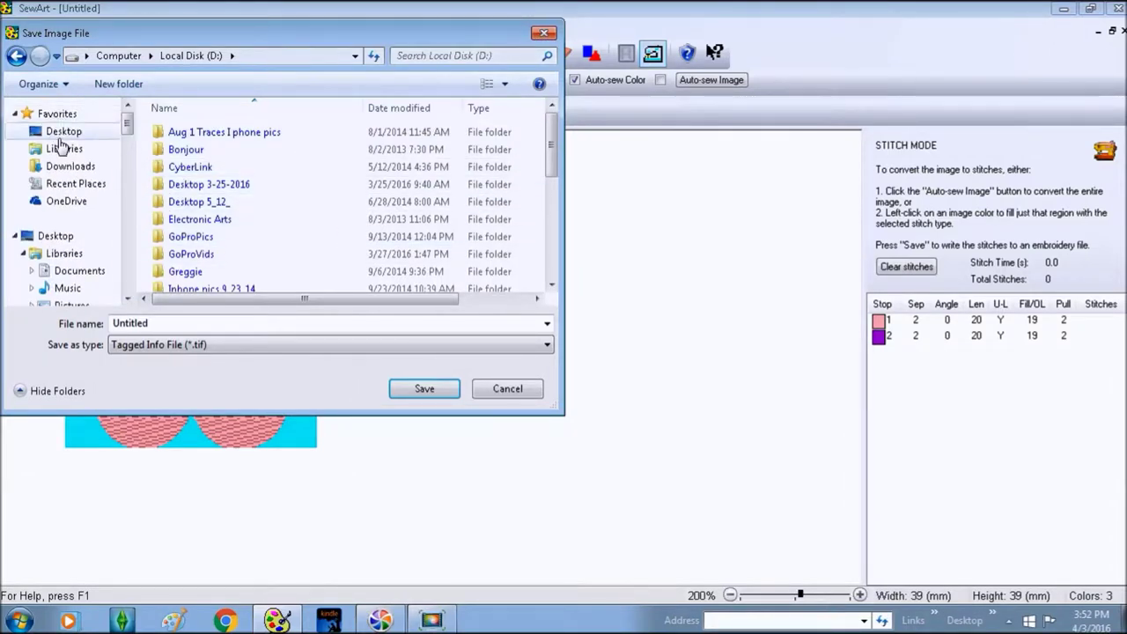
{"action": "left_click", "coordinate": [59, 136]}
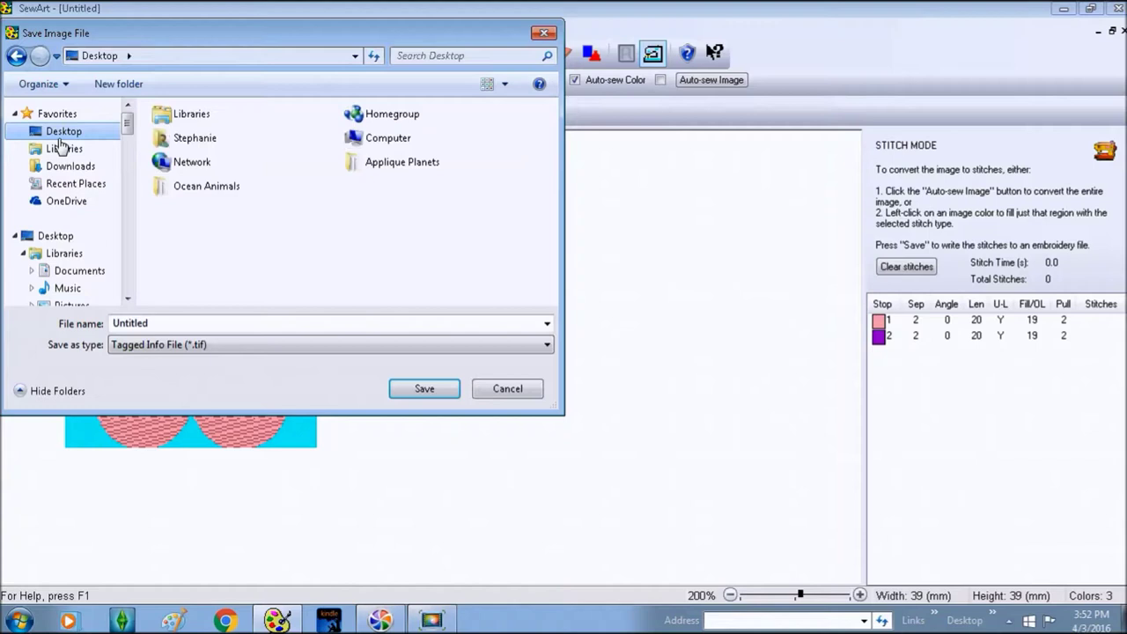
{"action": "right_click", "coordinate": [398, 217]}
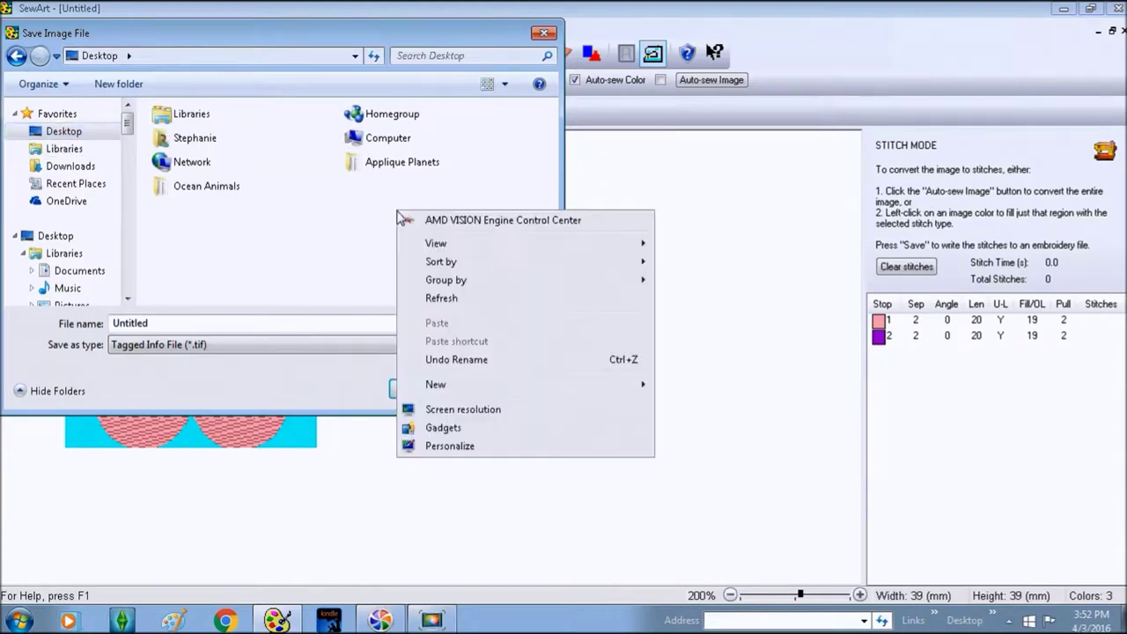
{"action": "left_click", "coordinate": [453, 387]}
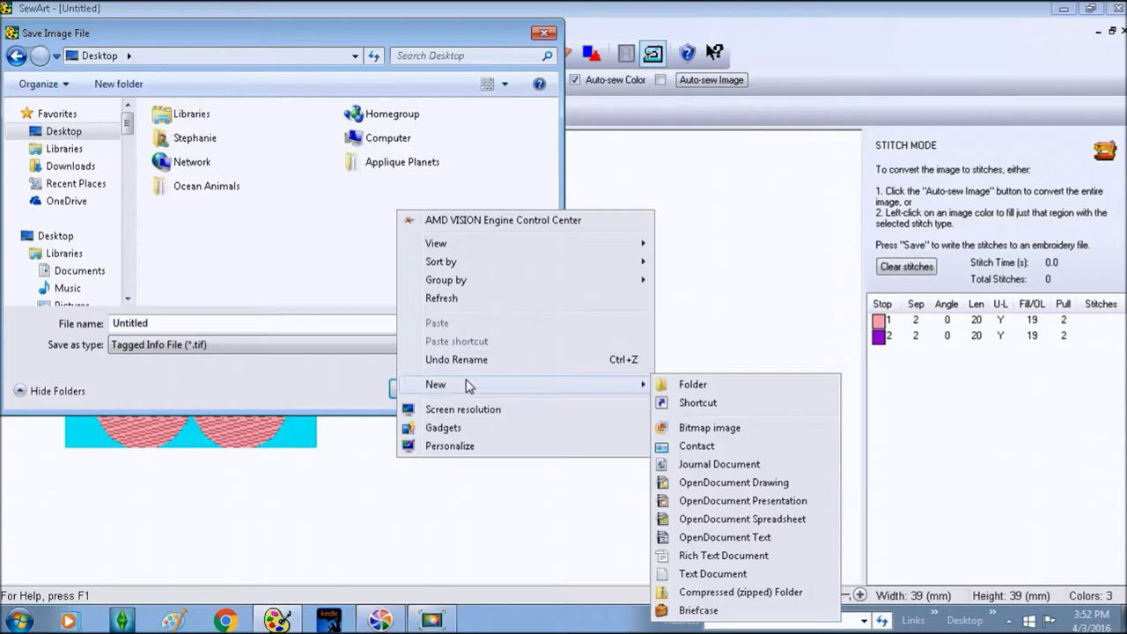
{"action": "left_click", "coordinate": [693, 384]}
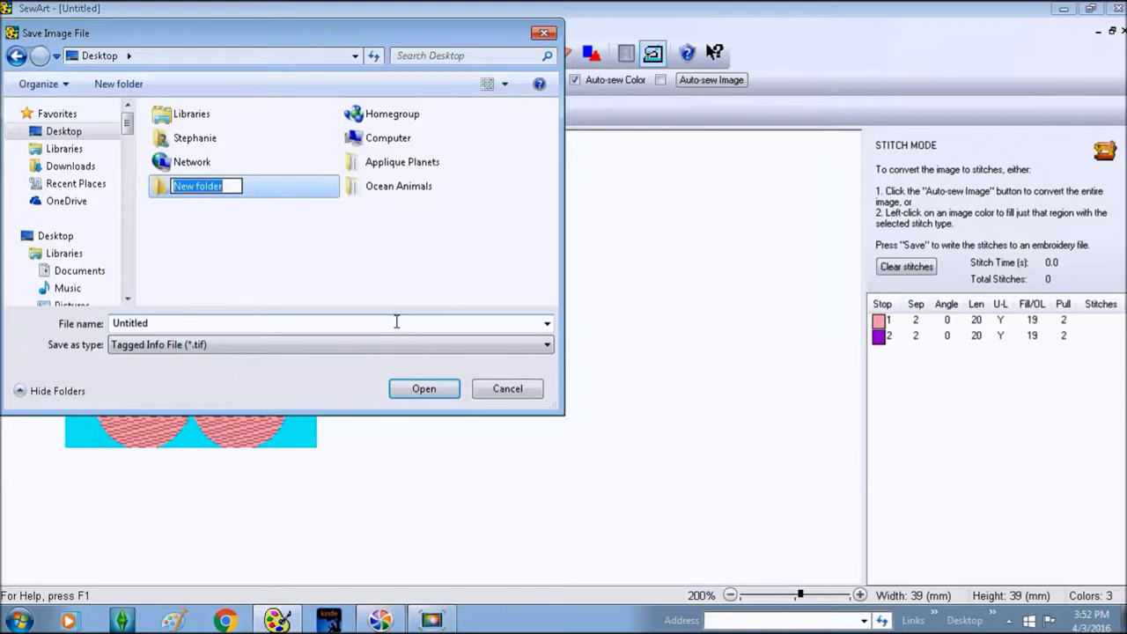
{"action": "type", "text": "Flowers"}
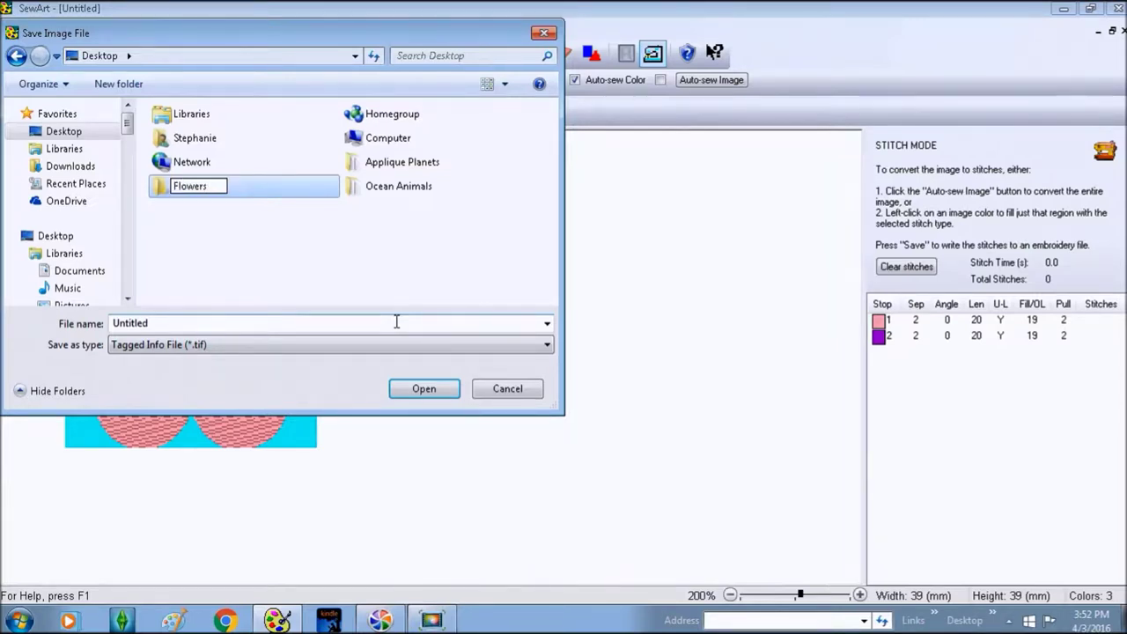
{"action": "left_click", "coordinate": [264, 235]}
{"action": "double_click", "coordinate": [191, 185]}
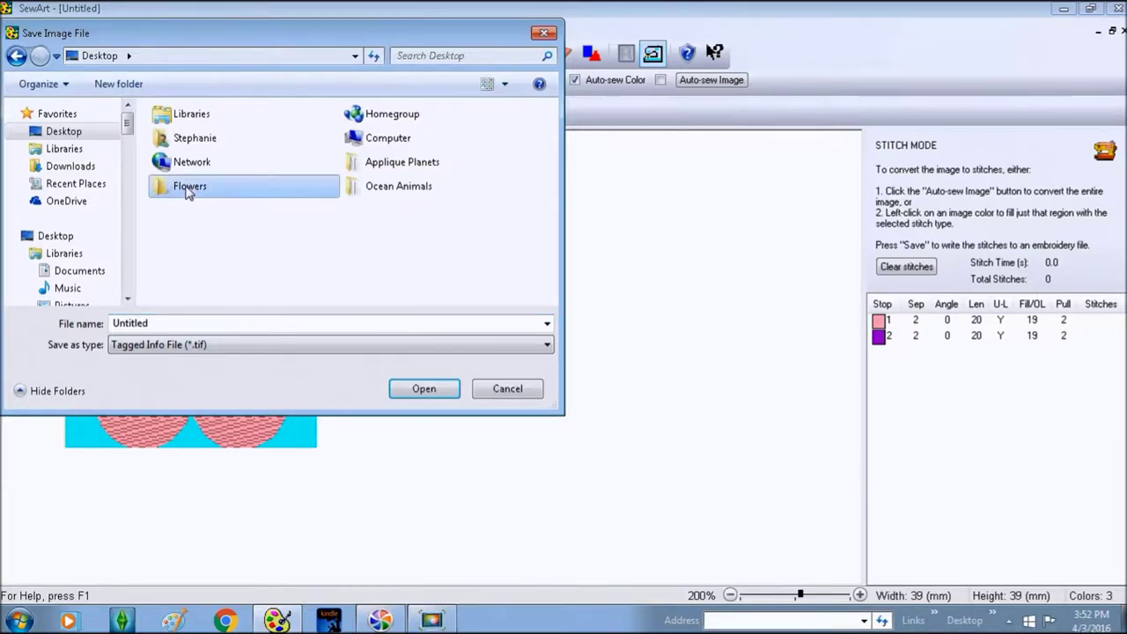
Name the image 40x40 Flower and save it in JPG format
{"action": "double_click", "coordinate": [160, 322]}
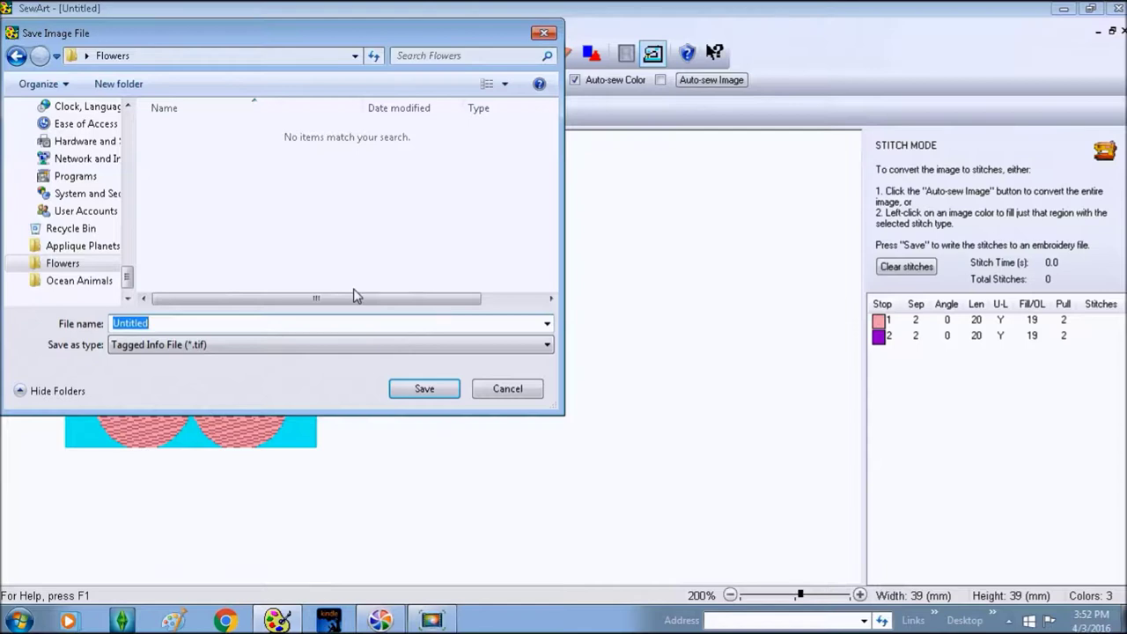
{"action": "type", "text": "40"}
{"action": "type", "text": "*40"}
{"action": "type", "text": " Flower"}
{"action": "left_click", "coordinate": [129, 325]}
{"action": "key", "text": "BackSpace"}
{"action": "type", "text": "x"}
{"action": "left_click", "coordinate": [129, 346]}
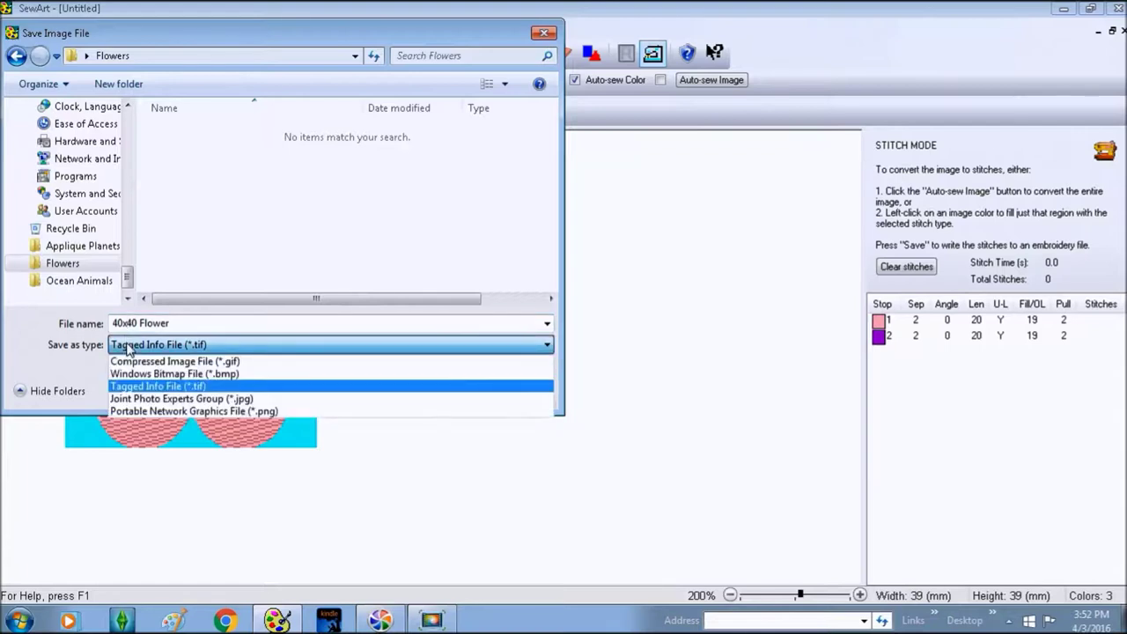
{"action": "left_click", "coordinate": [138, 401]}
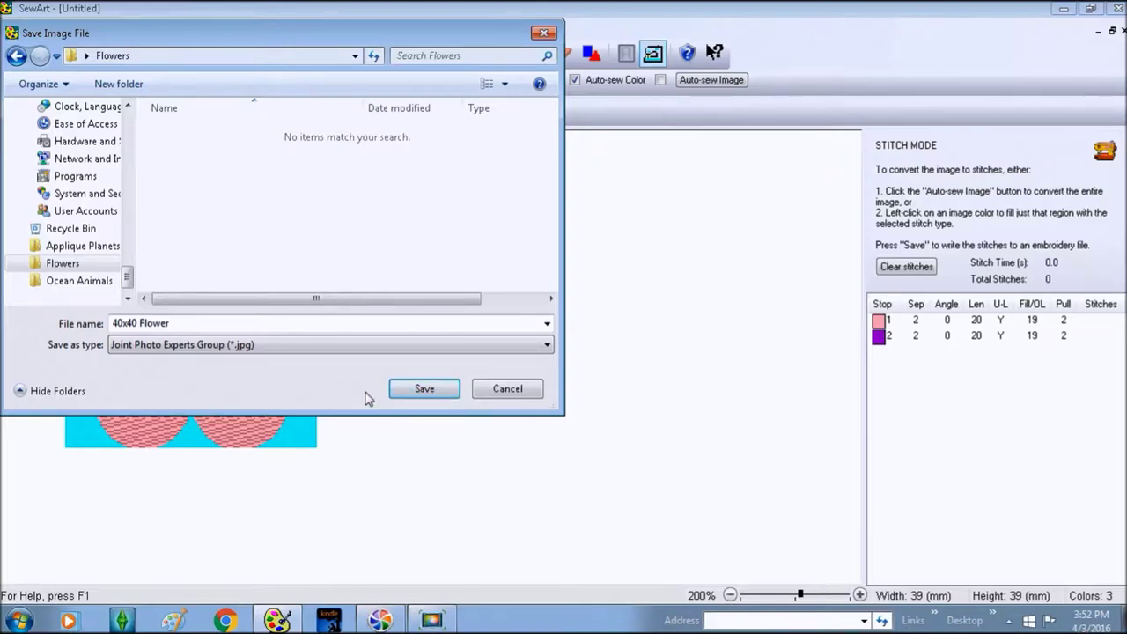
{"action": "left_click", "coordinate": [430, 396]}
{"action": "left_click", "coordinate": [426, 390]}
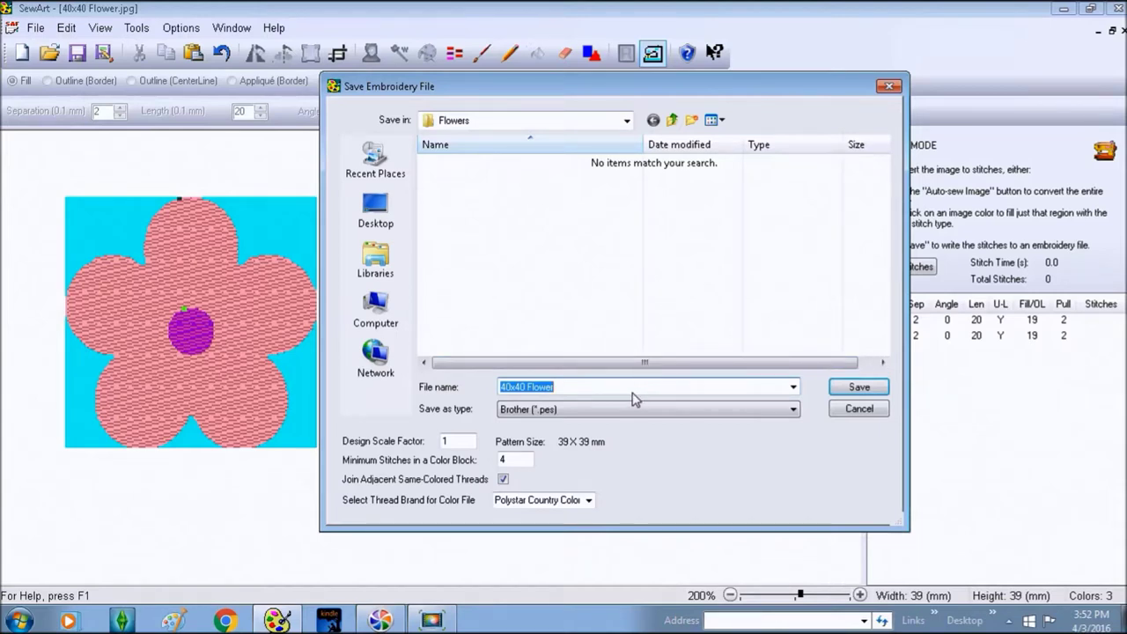
Save the embroidery as 40x40 Flower in Brother (*.pes) format, then minimize SewArt
{"action": "left_click", "coordinate": [682, 410]}
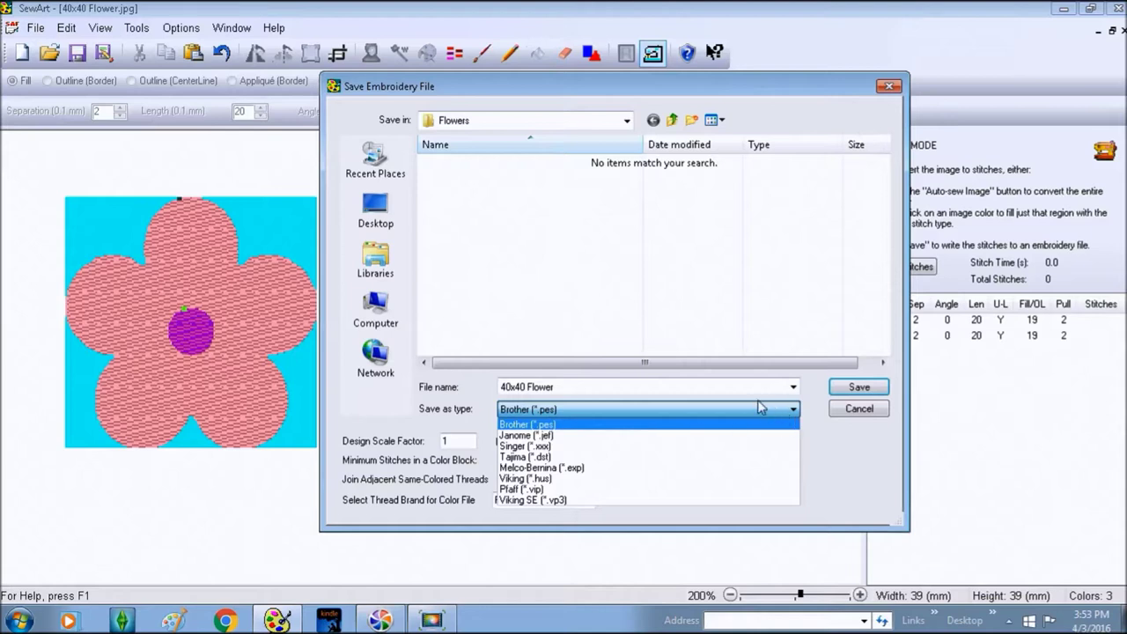
{"action": "left_click", "coordinate": [847, 440]}
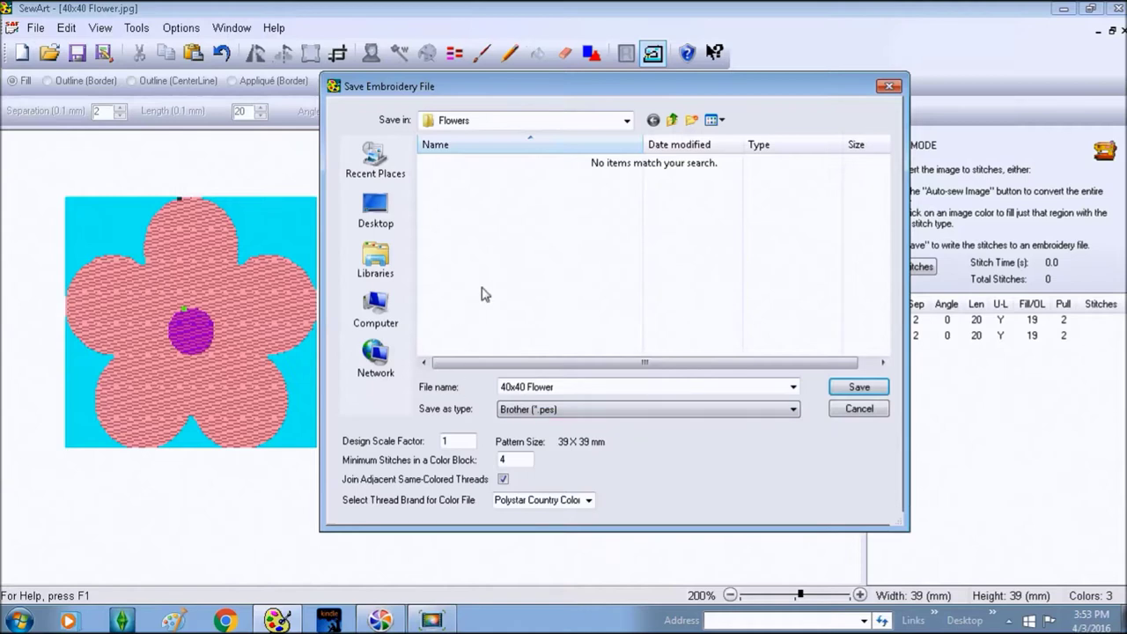
{"action": "key", "text": "Tab"}
{"action": "left_click", "coordinate": [859, 389]}
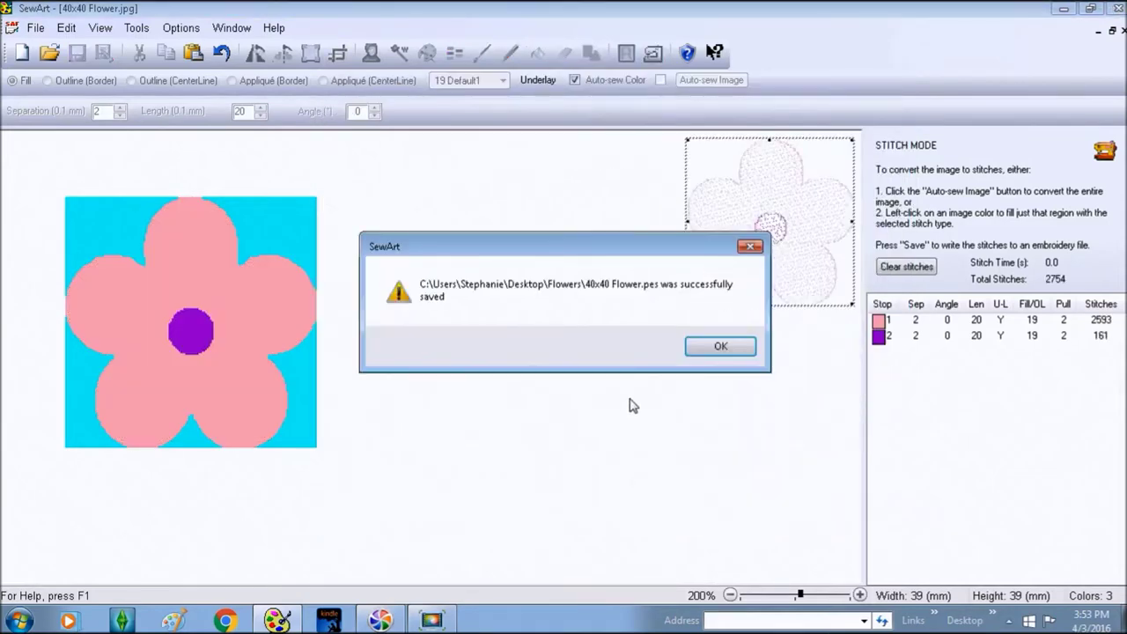
{"action": "left_click", "coordinate": [720, 346]}
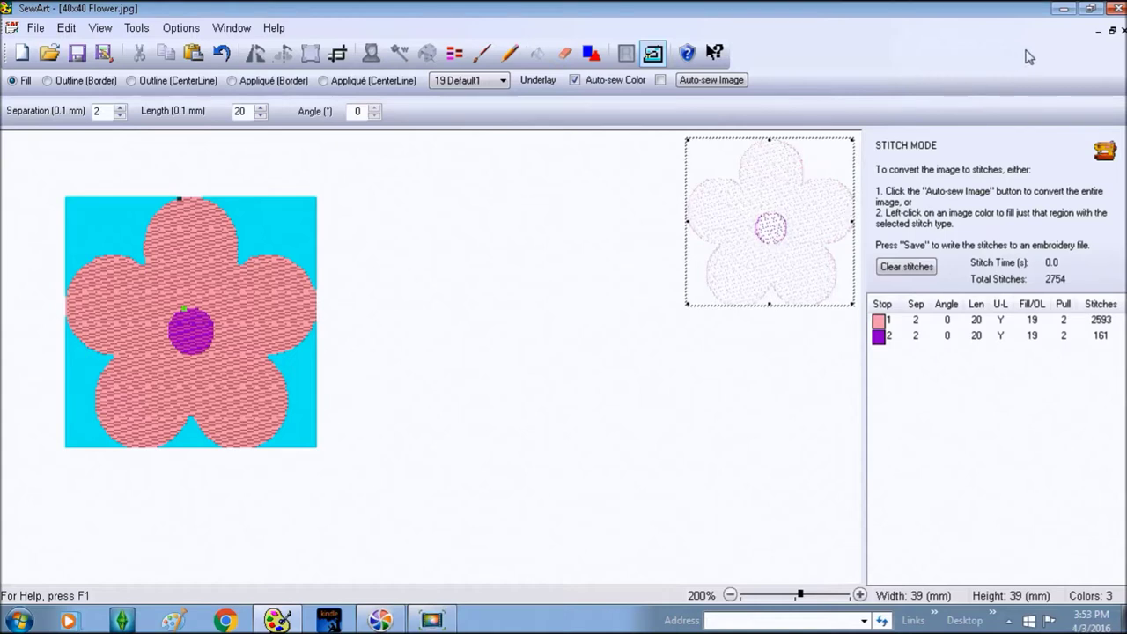
{"action": "left_click", "coordinate": [1063, 8]}
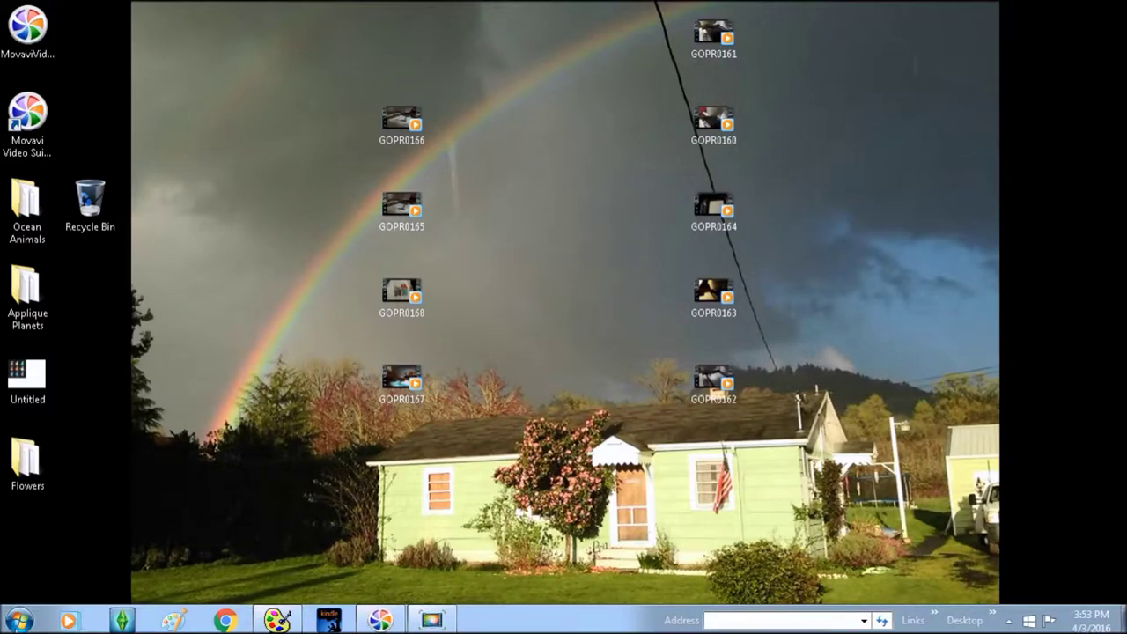
Open Removable Disk (F:) and permanently delete the old loveyoutothemoon4x4.pes file
{"action": "left_click", "coordinate": [19, 620]}
{"action": "left_click", "coordinate": [269, 406]}
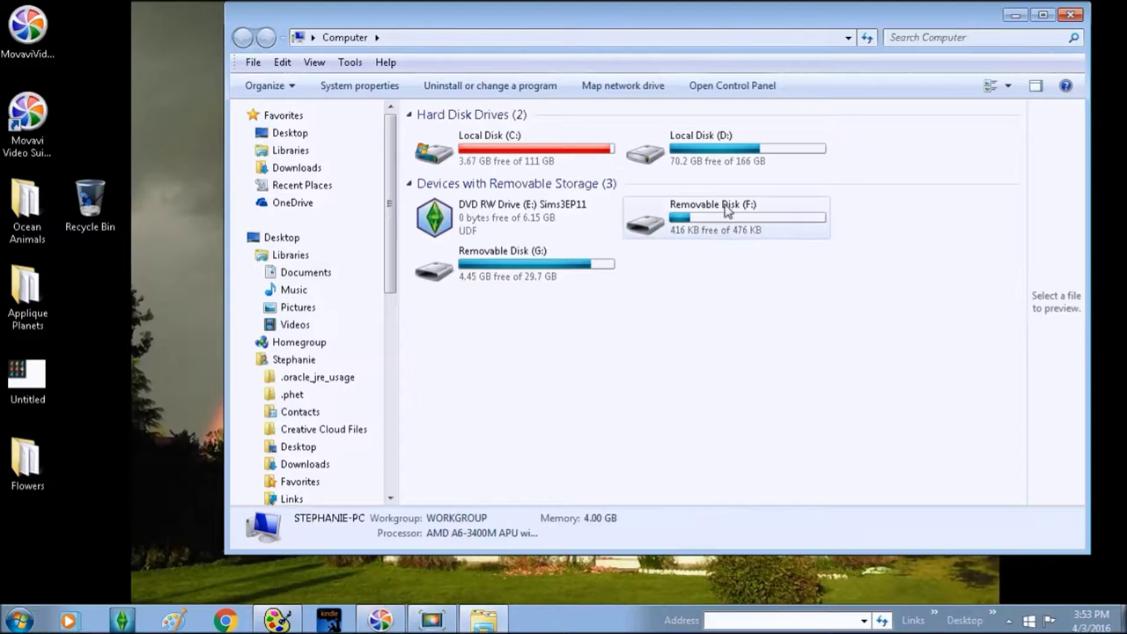
{"action": "double_click", "coordinate": [726, 211]}
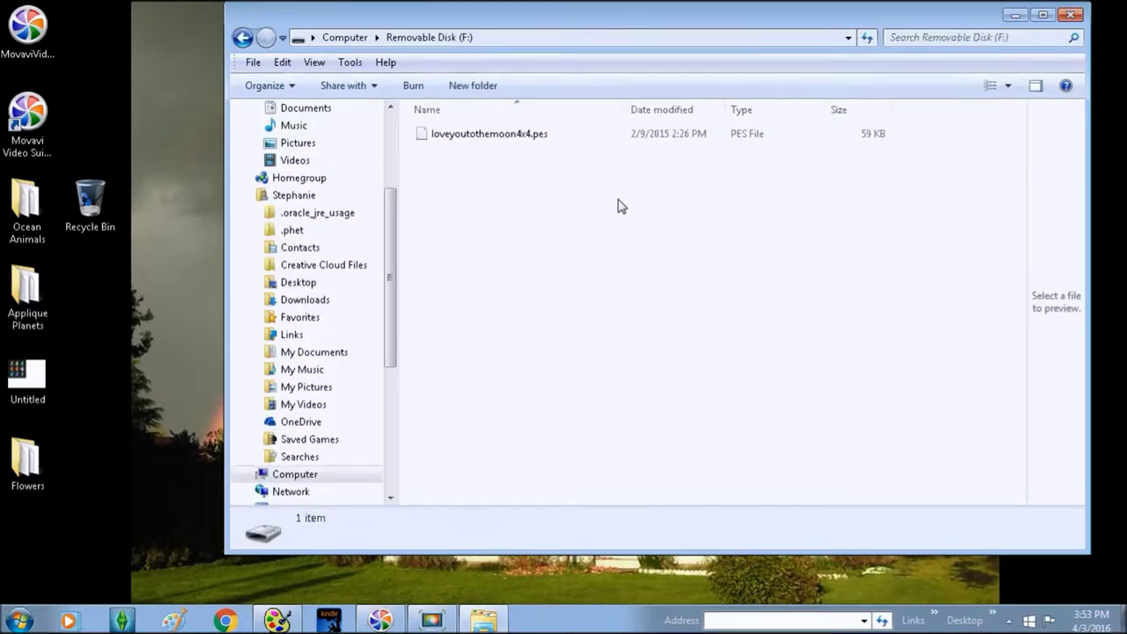
{"action": "left_click", "coordinate": [463, 143]}
{"action": "right_click", "coordinate": [461, 138]}
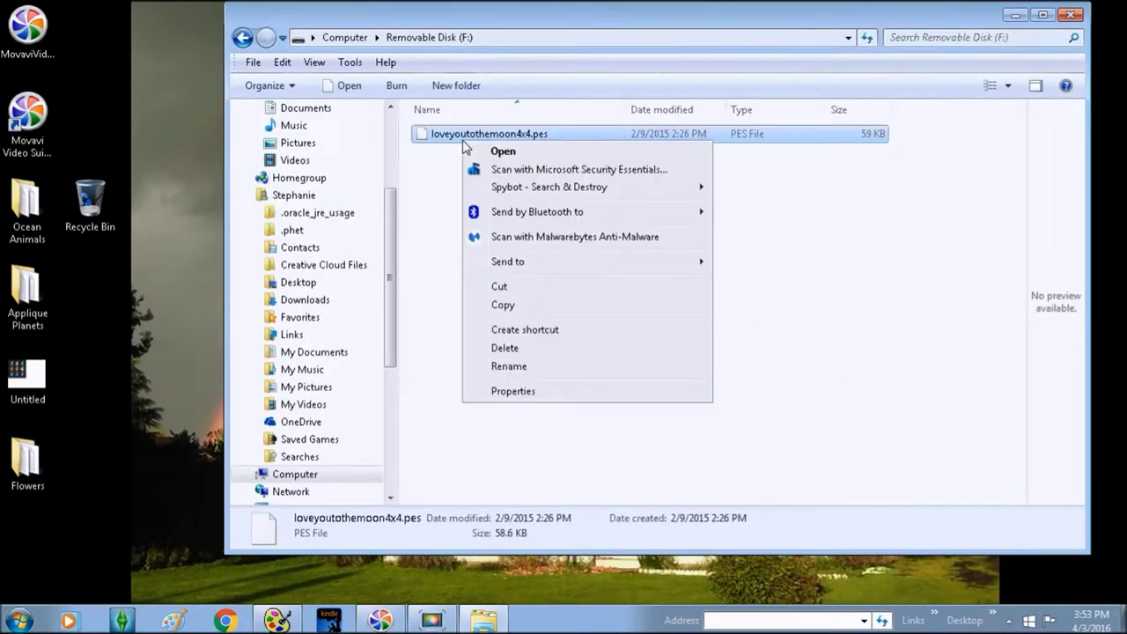
{"action": "left_click", "coordinate": [506, 349]}
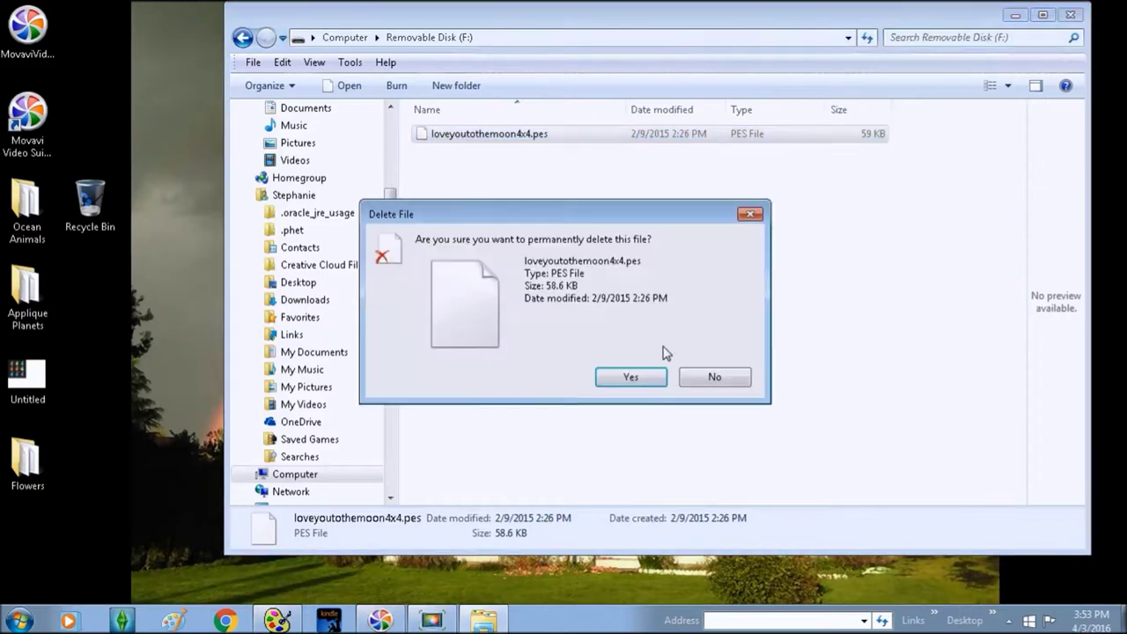
{"action": "left_click", "coordinate": [629, 378]}
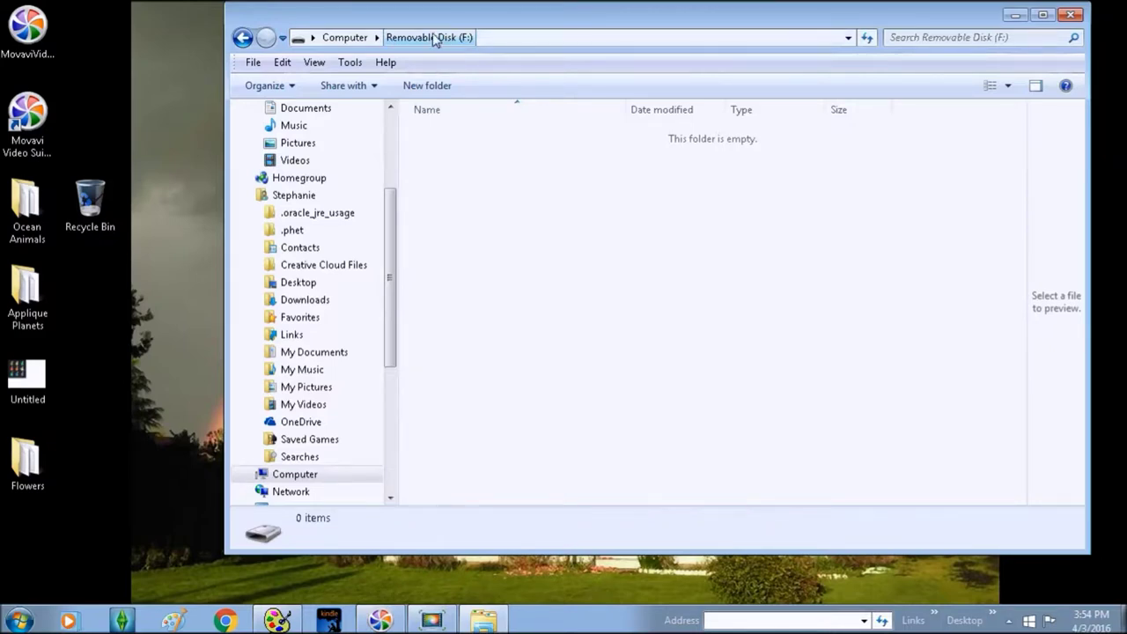
Reopen Removable Disk (F:) to confirm it is empty, then minimize the window
{"action": "left_click", "coordinate": [355, 39]}
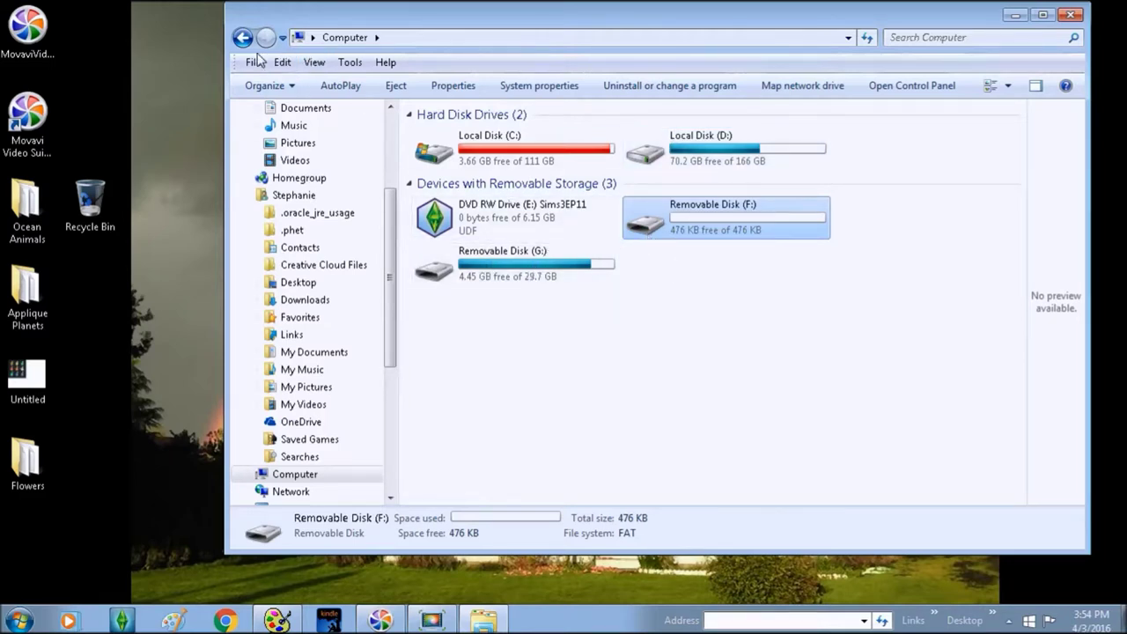
{"action": "double_click", "coordinate": [678, 215]}
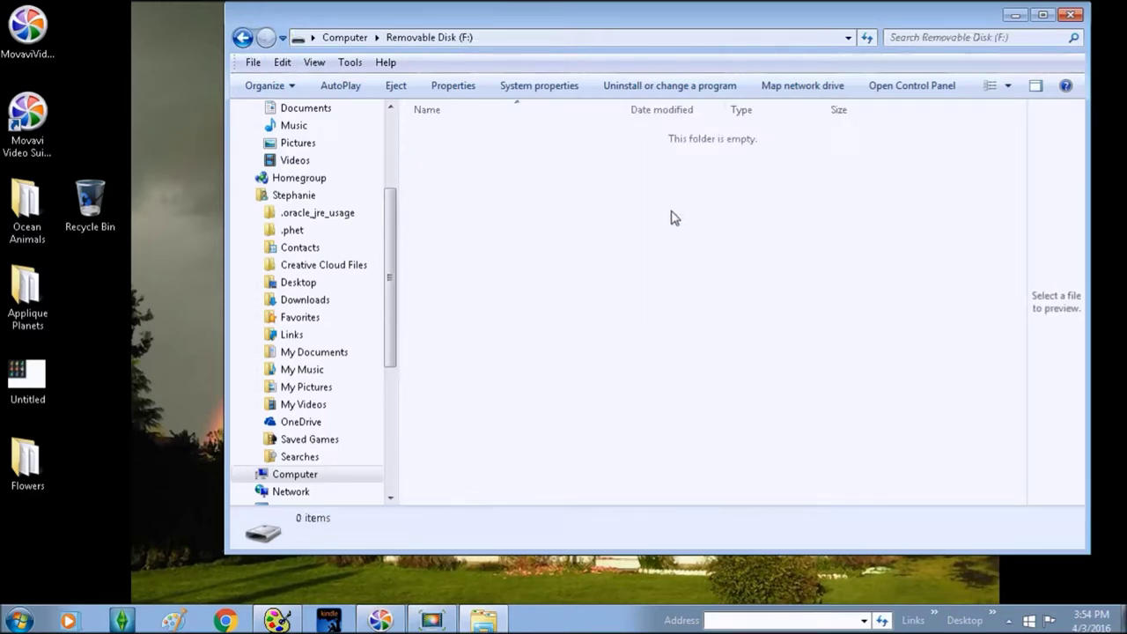
{"action": "right_click", "coordinate": [504, 158]}
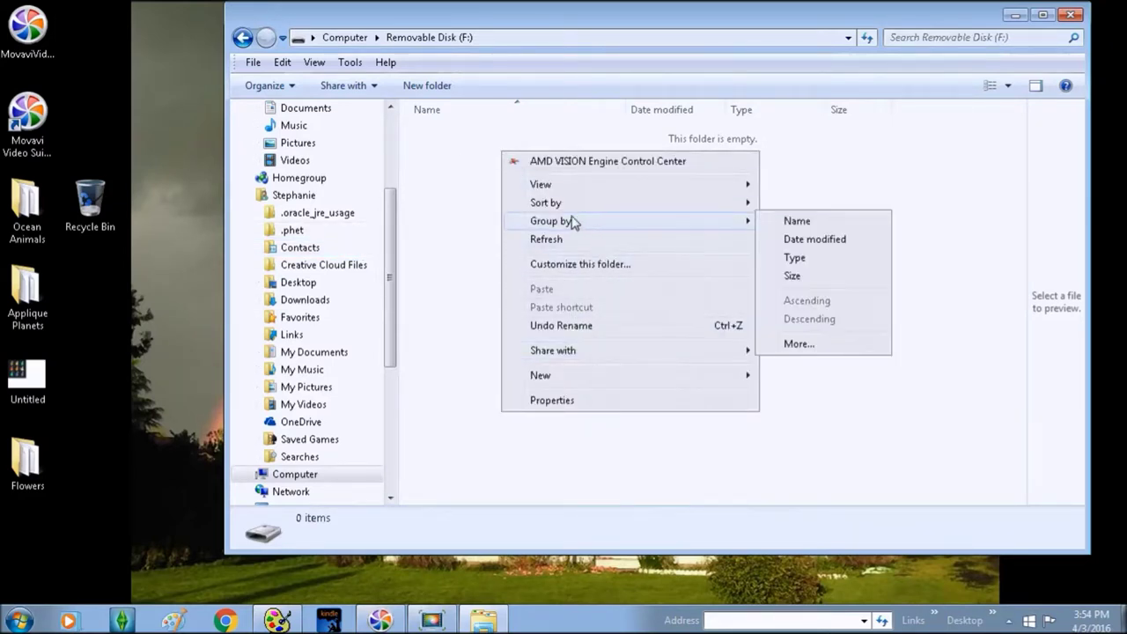
{"action": "mouse_move", "coordinate": [570, 220]}
{"action": "left_click", "coordinate": [462, 211]}
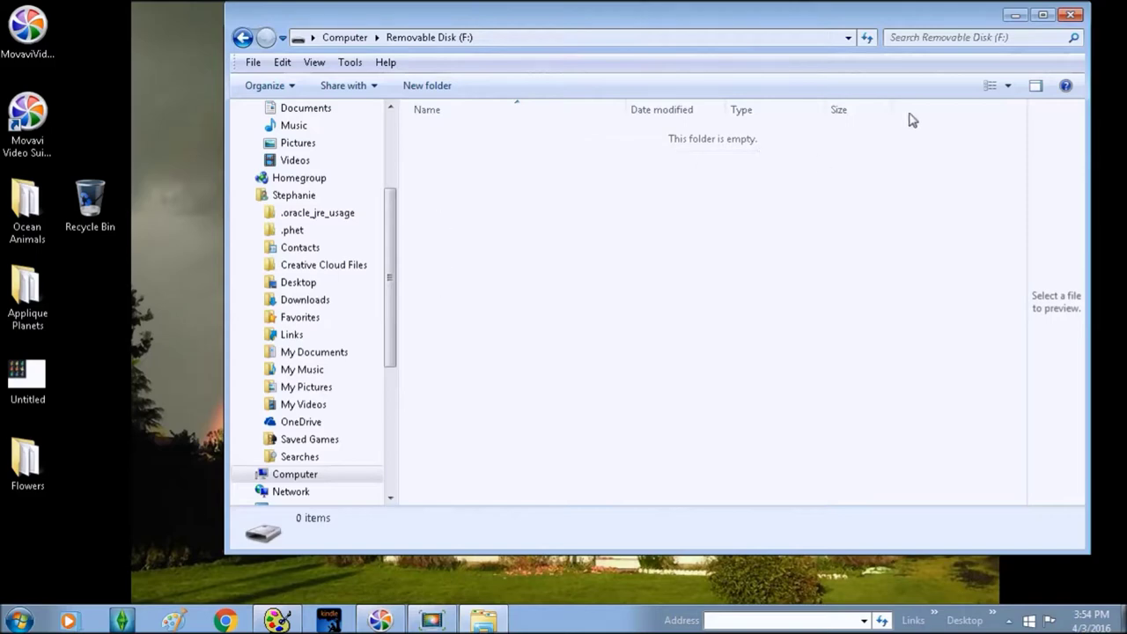
{"action": "left_click", "coordinate": [1016, 15]}
Open the Flowers folder and view the 40x40 Flower JPEG image
{"action": "double_click", "coordinate": [27, 463]}
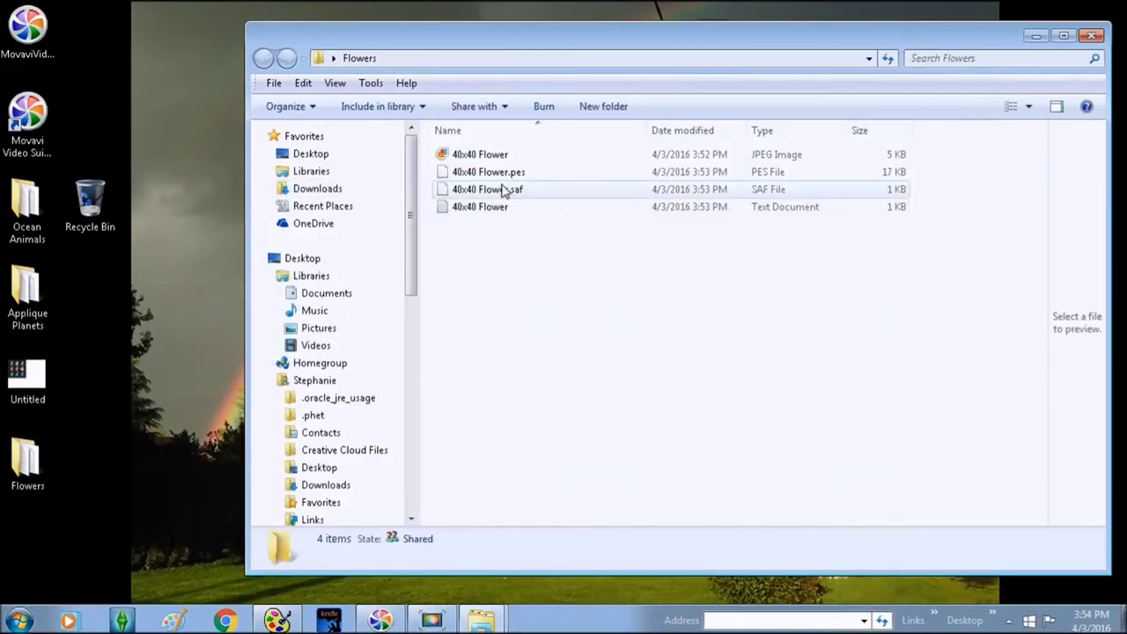
{"action": "left_click", "coordinate": [502, 156]}
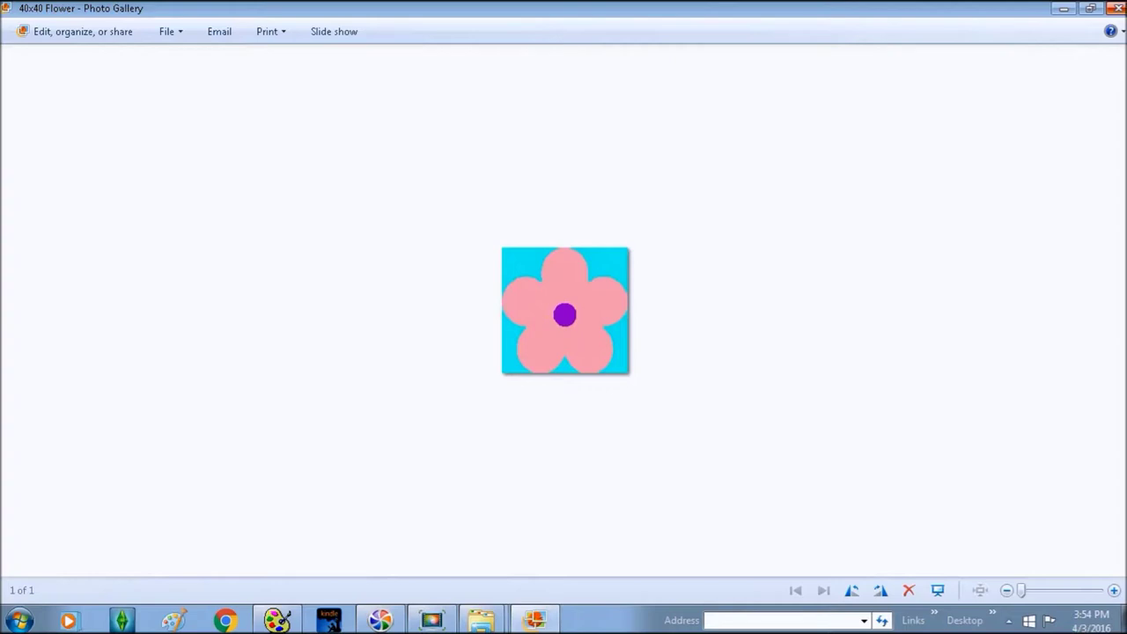
{"action": "left_click", "coordinate": [1116, 8]}
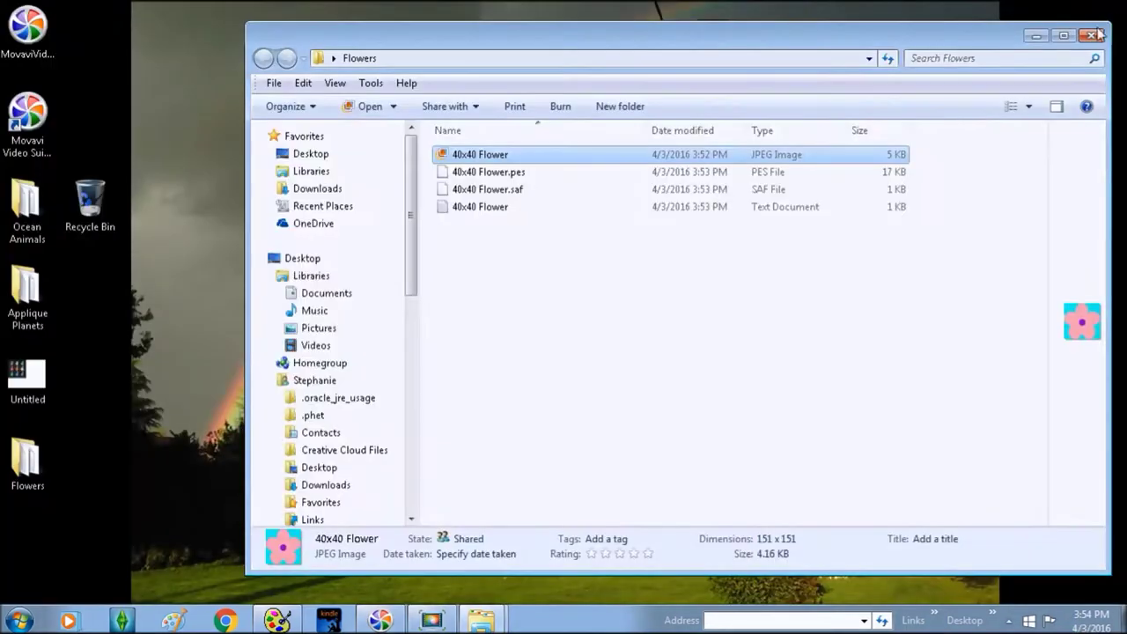
Open the 40x40 Flower text document, listing 2 colours and 2495 stitches
{"action": "left_click", "coordinate": [469, 175]}
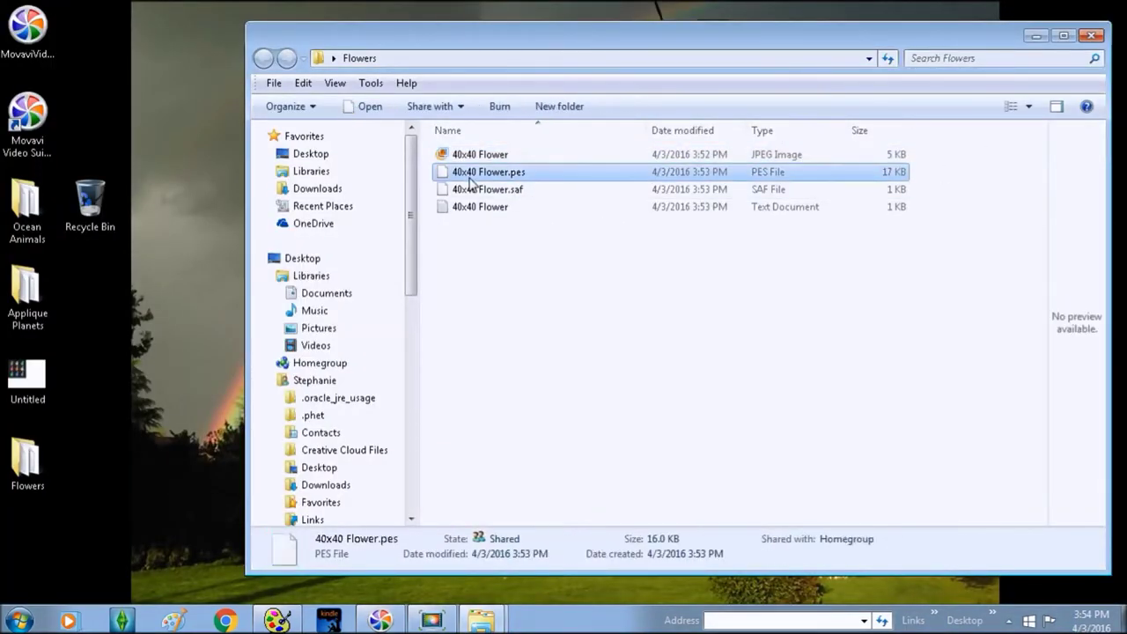
{"action": "left_click", "coordinate": [519, 197]}
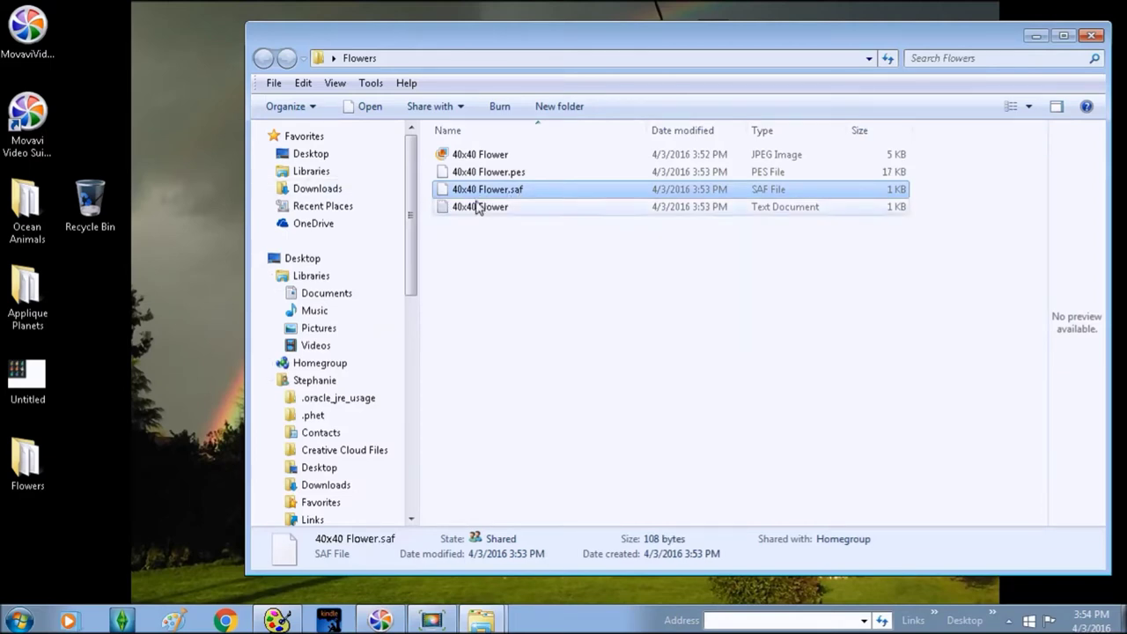
{"action": "left_click", "coordinate": [475, 211]}
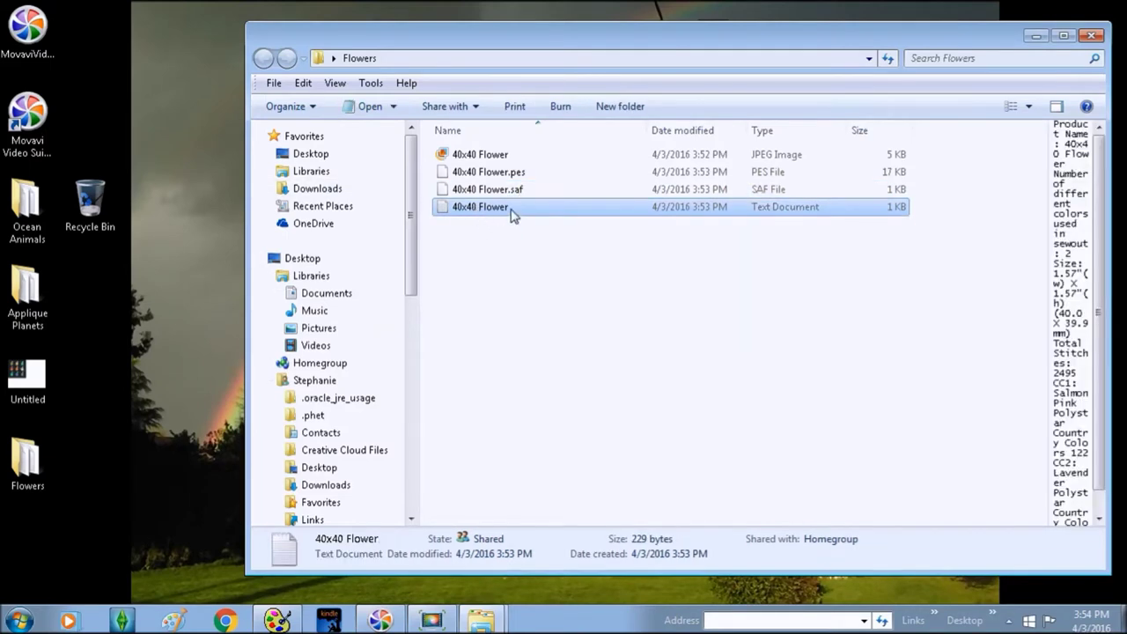
{"action": "double_click", "coordinate": [463, 210]}
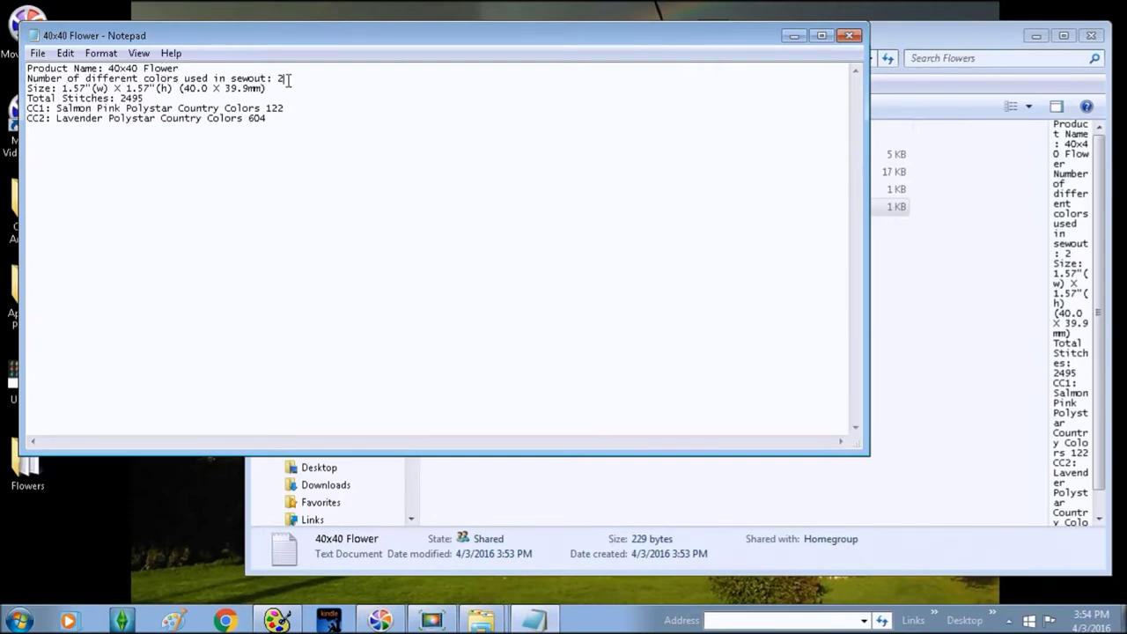
{"action": "left_click_drag", "start_coordinate": [64, 89], "coordinate": [265, 91]}
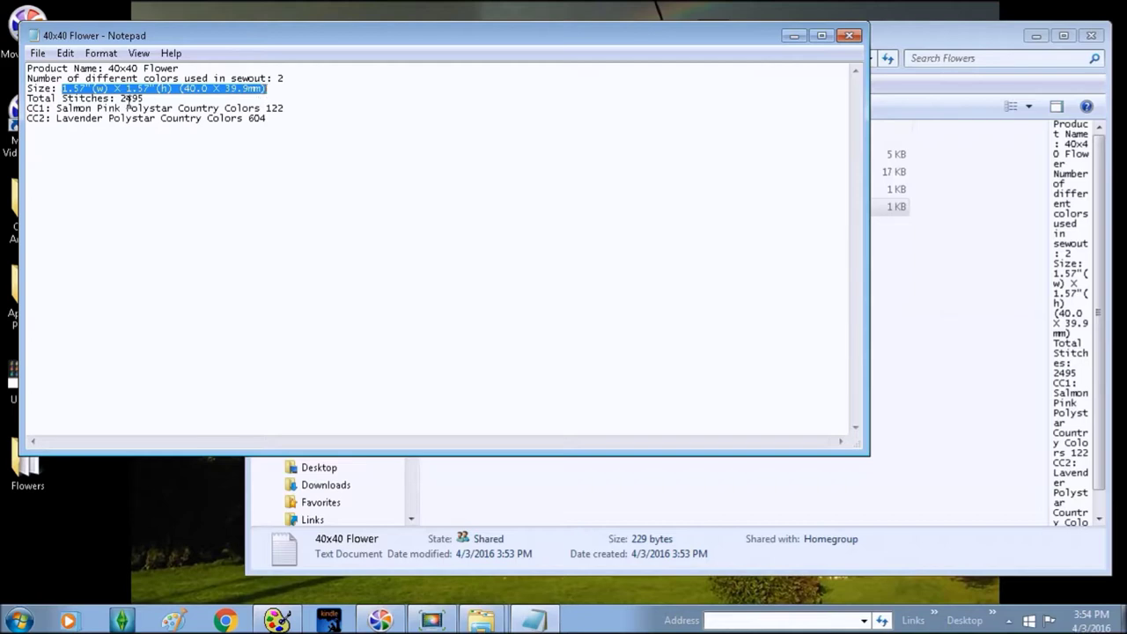
{"action": "mouse_move", "coordinate": [145, 98]}
{"action": "left_mouse_down"}
{"action": "mouse_move", "coordinate": [123, 109]}
{"action": "mouse_move", "coordinate": [126, 100]}
{"action": "left_mouse_up"}
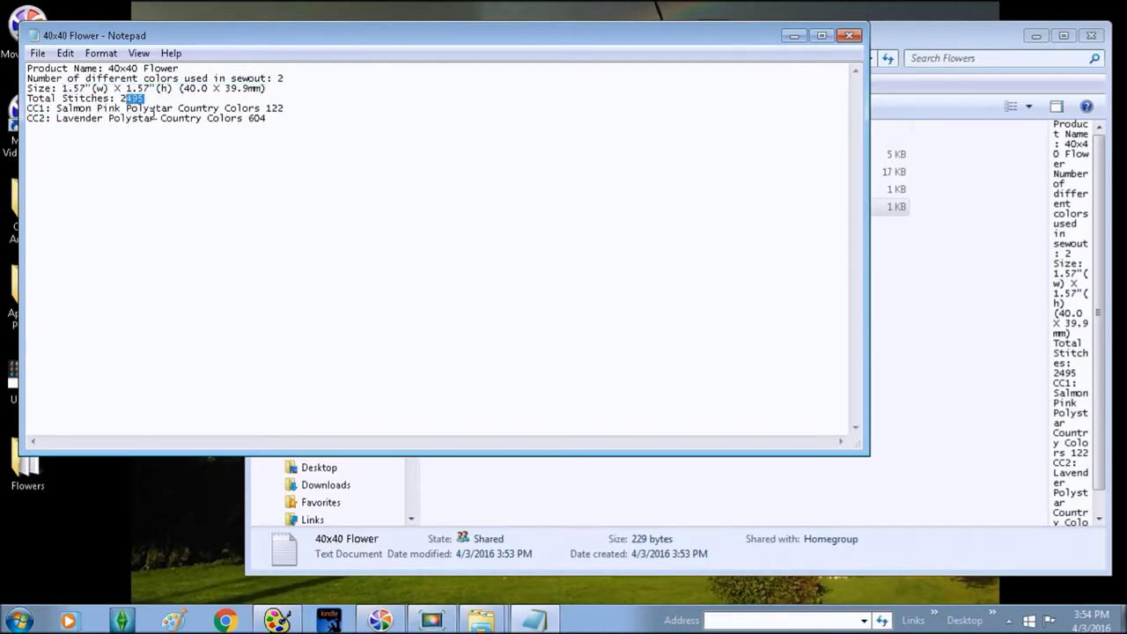
{"action": "left_click", "coordinate": [282, 110]}
{"action": "left_click_drag", "start_coordinate": [266, 119], "coordinate": [33, 70]}
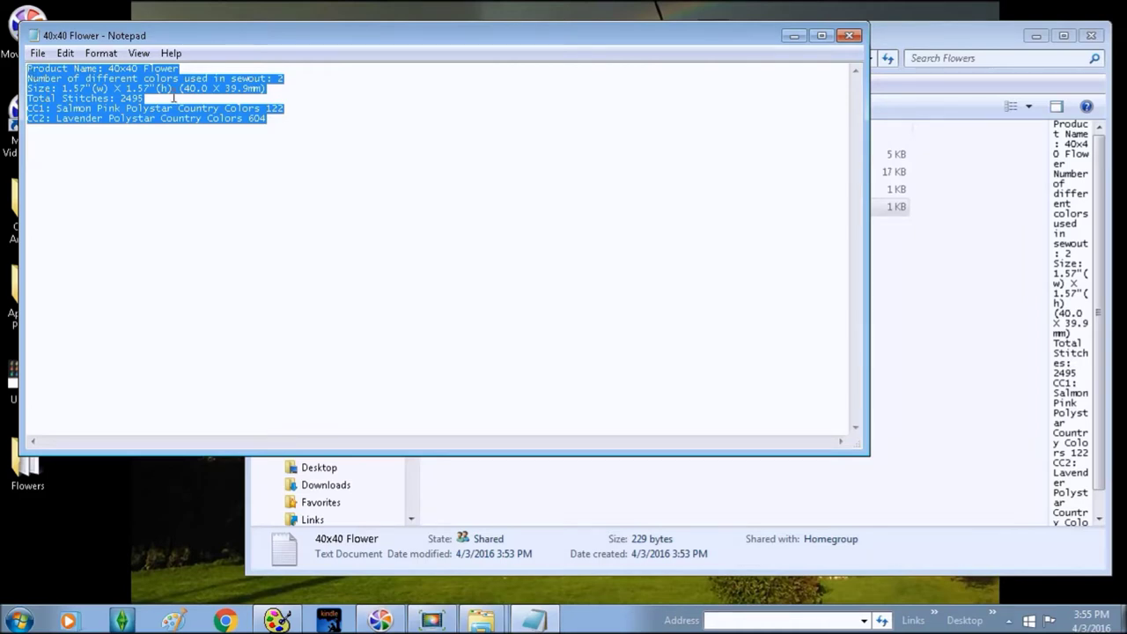
{"action": "left_click", "coordinate": [282, 118]}
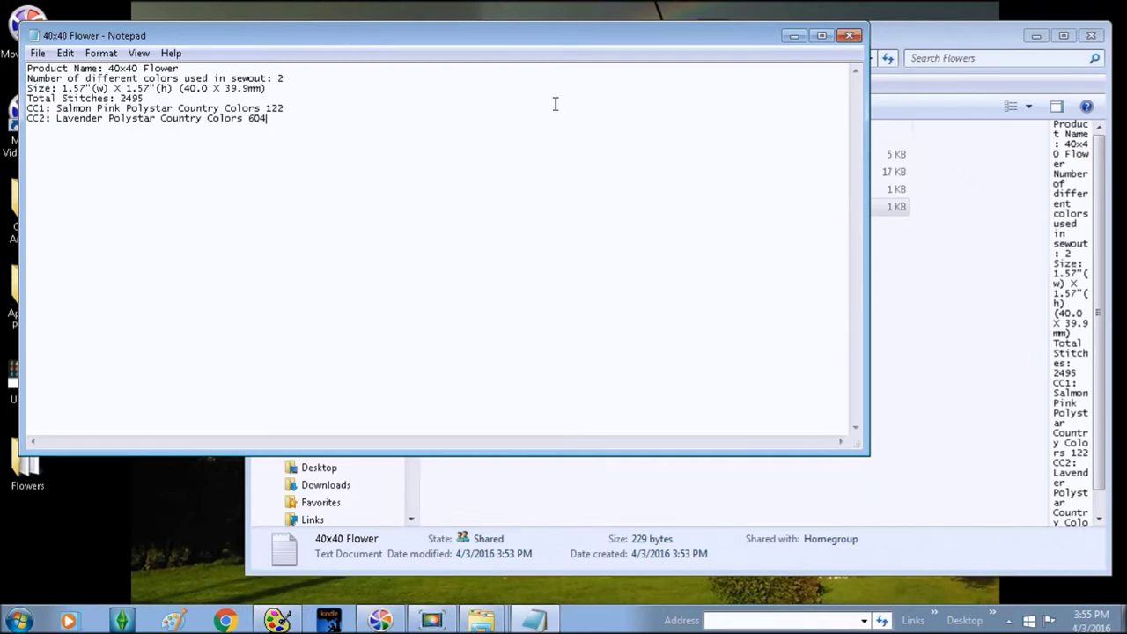
Close the text document and copy the 40x40 Flower.pes file
{"action": "left_click", "coordinate": [849, 36]}
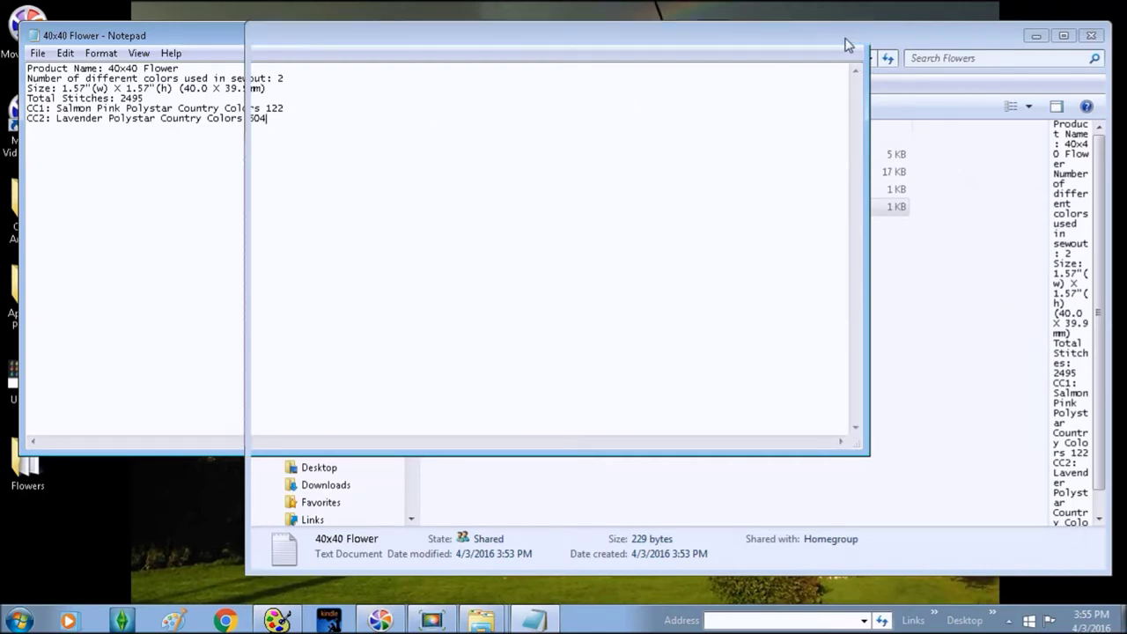
{"action": "left_click", "coordinate": [523, 172]}
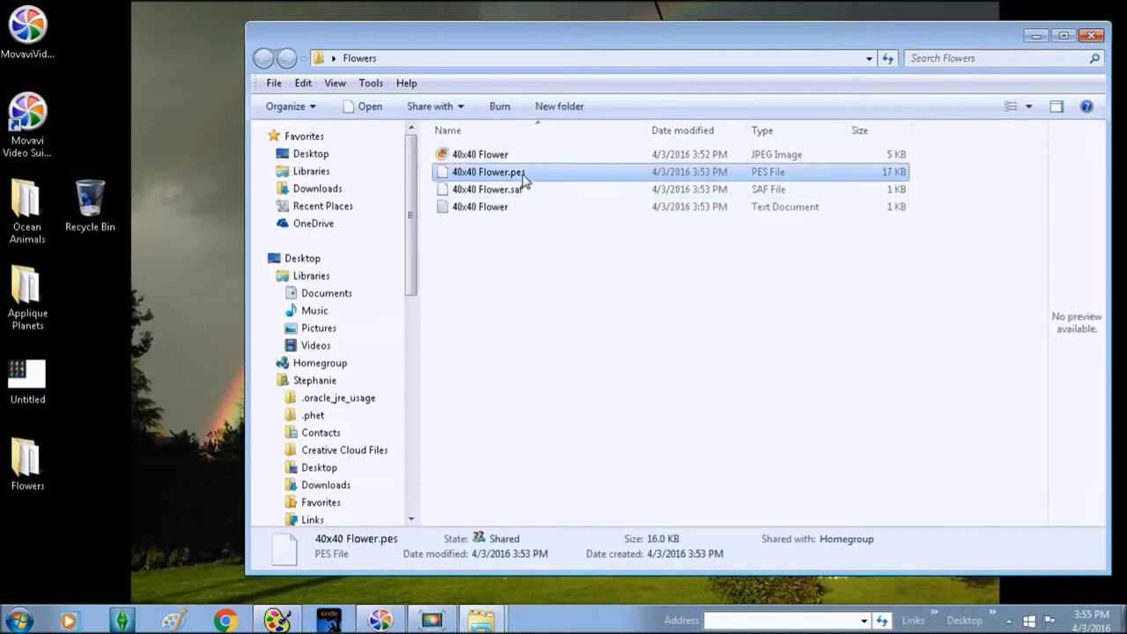
{"action": "right_click", "coordinate": [456, 178]}
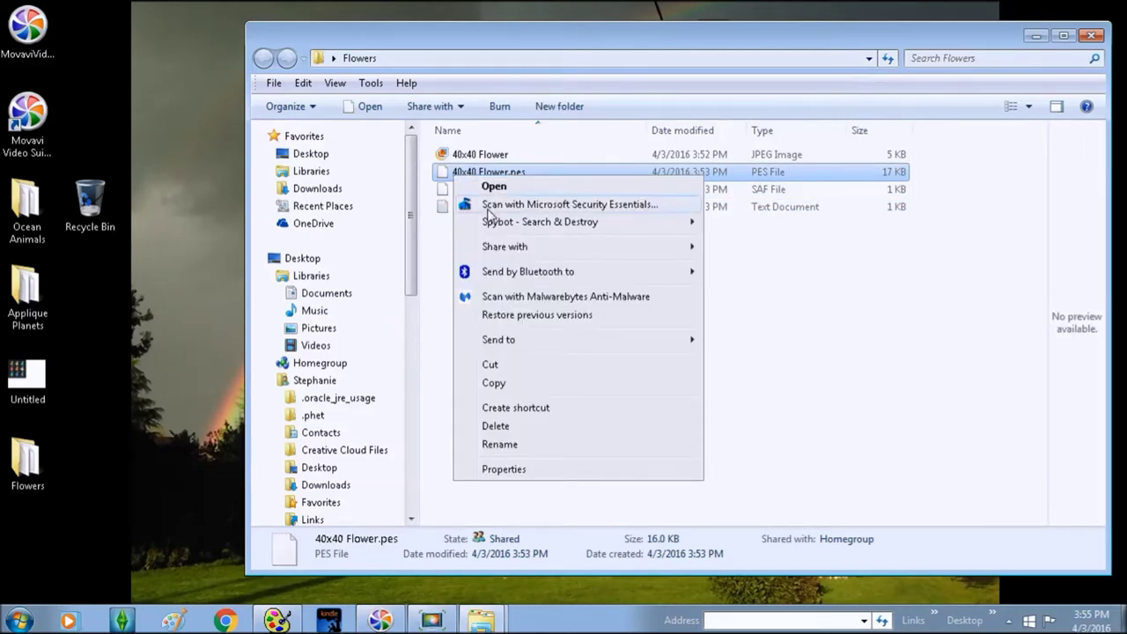
{"action": "left_click", "coordinate": [524, 384]}
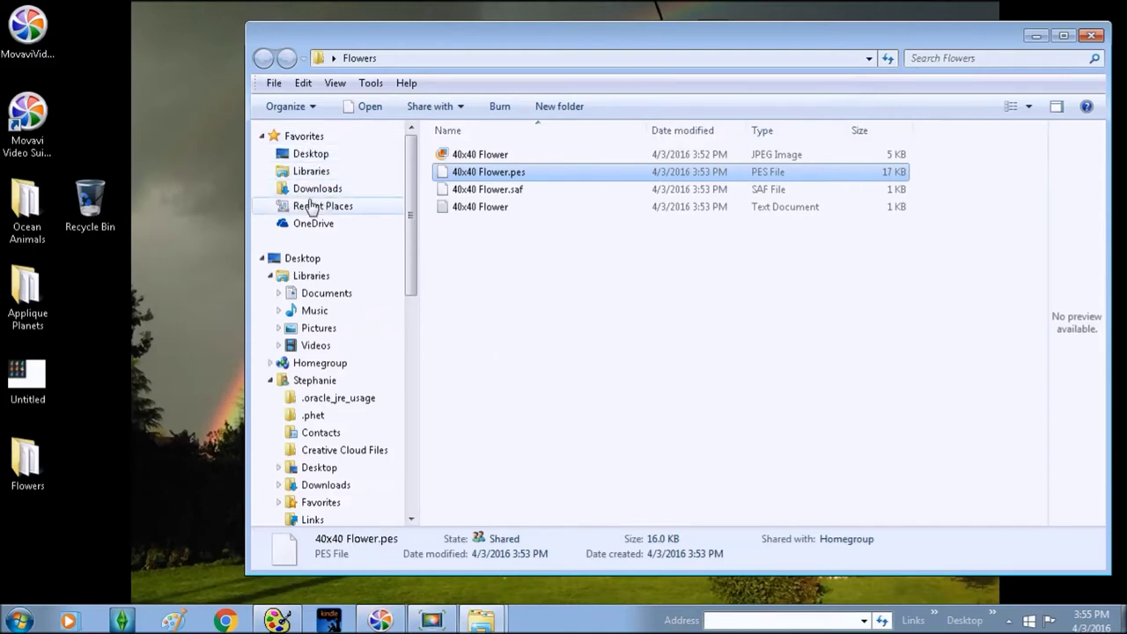
Paste 40x40 Flower.pes onto Removable Disk (F:)
{"action": "left_click_drag", "start_coordinate": [413, 209], "coordinate": [415, 360]}
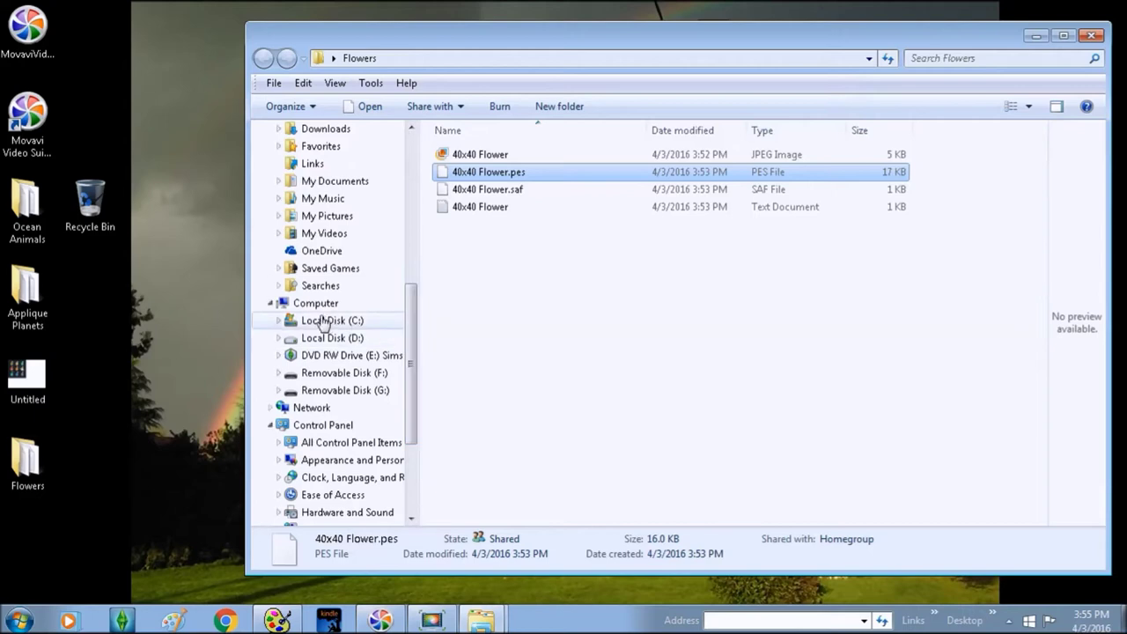
{"action": "left_click", "coordinate": [336, 373]}
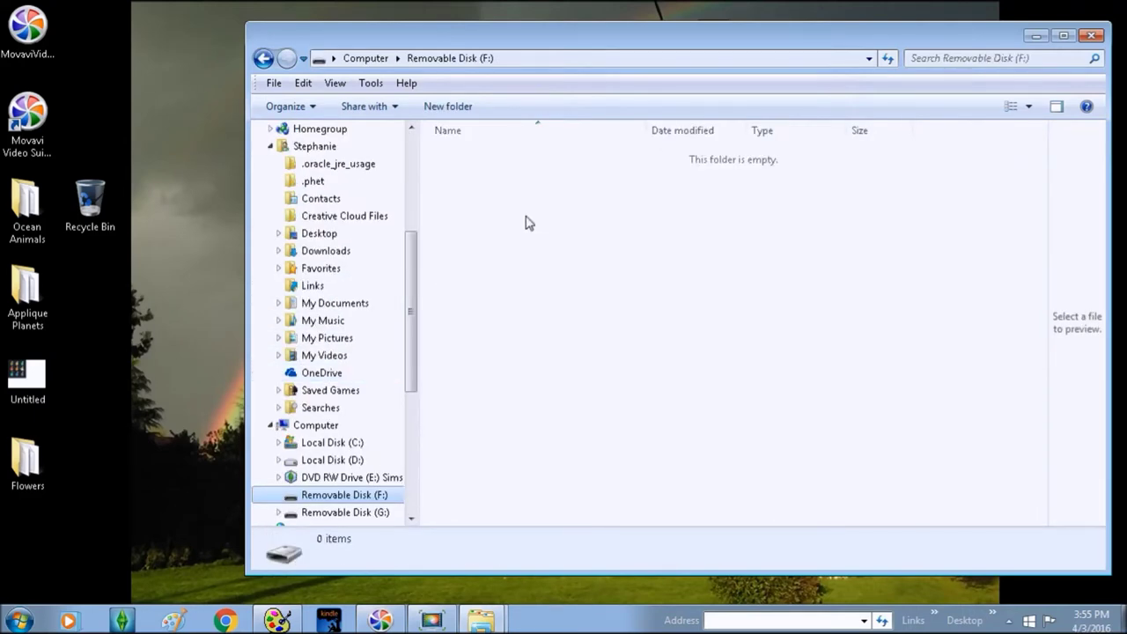
{"action": "right_click", "coordinate": [535, 187]}
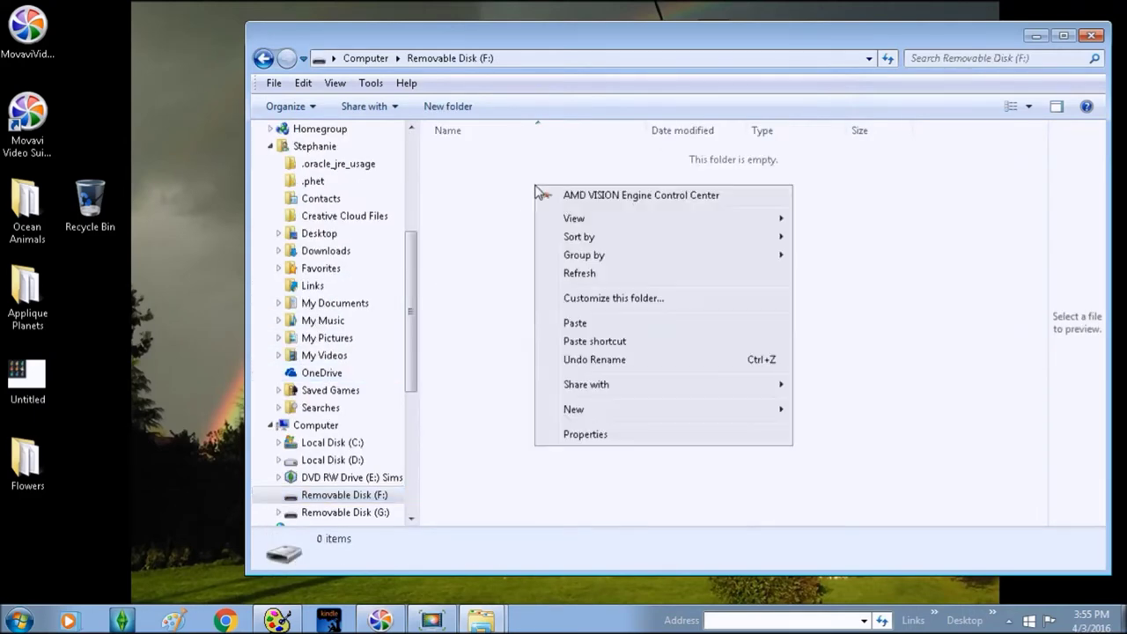
{"action": "left_click", "coordinate": [592, 330]}
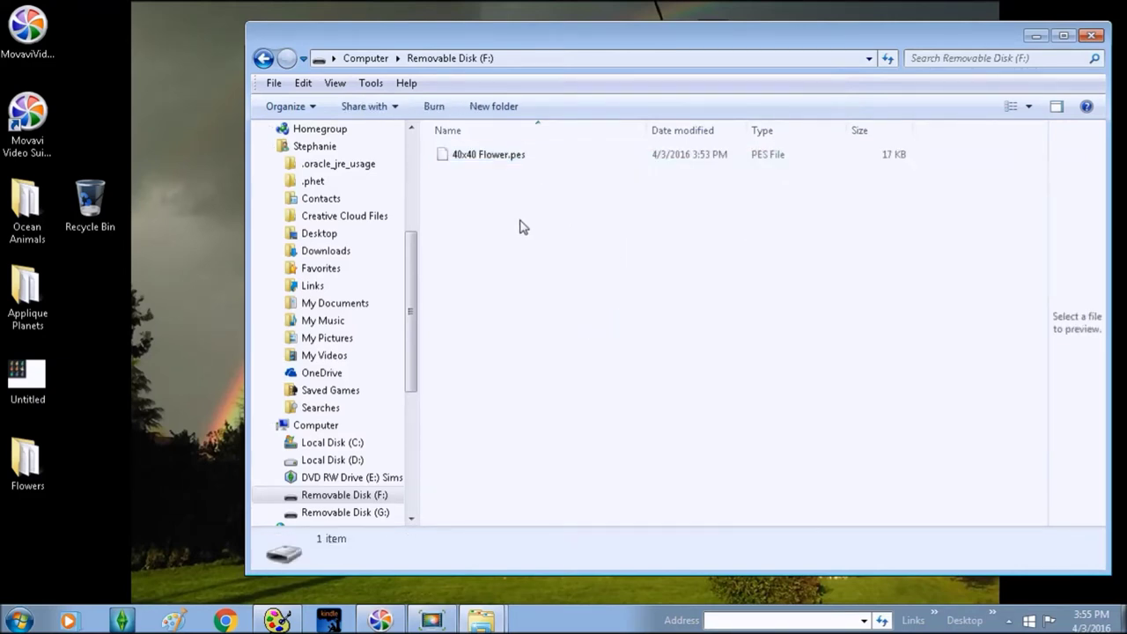